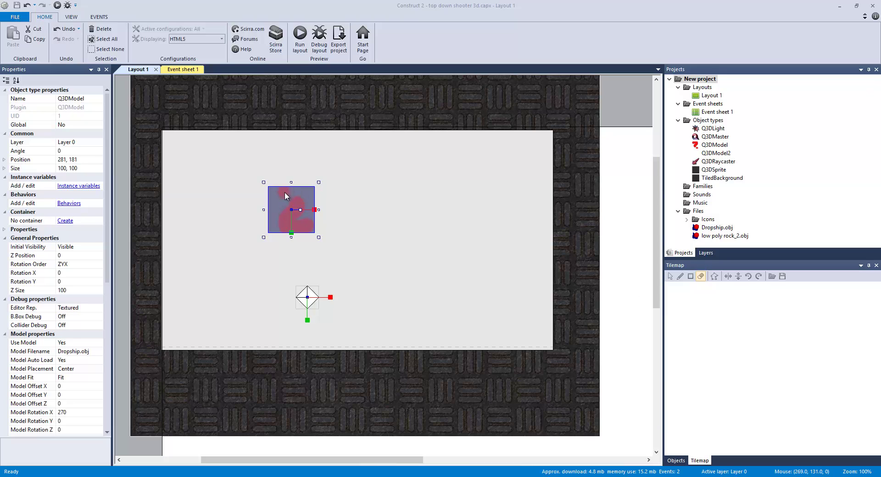
- Move the Dropship model to 262, 160, nudge the light, and shift the 3D master to -8, 22
{"action": "left_click_drag", "start_coordinate": [286, 202], "coordinate": [278, 191]}
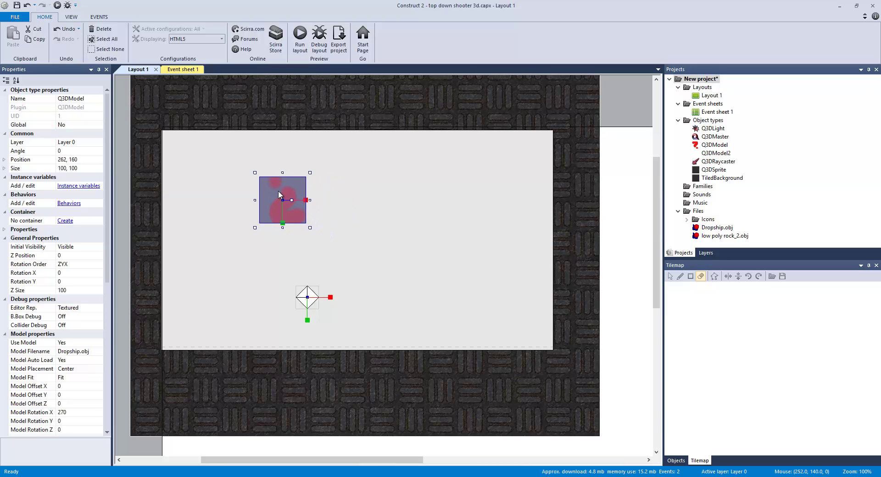
{"action": "left_click", "coordinate": [309, 300]}
{"action": "left_click_drag", "start_coordinate": [311, 299], "coordinate": [312, 294]}
{"action": "left_click", "coordinate": [490, 248]}
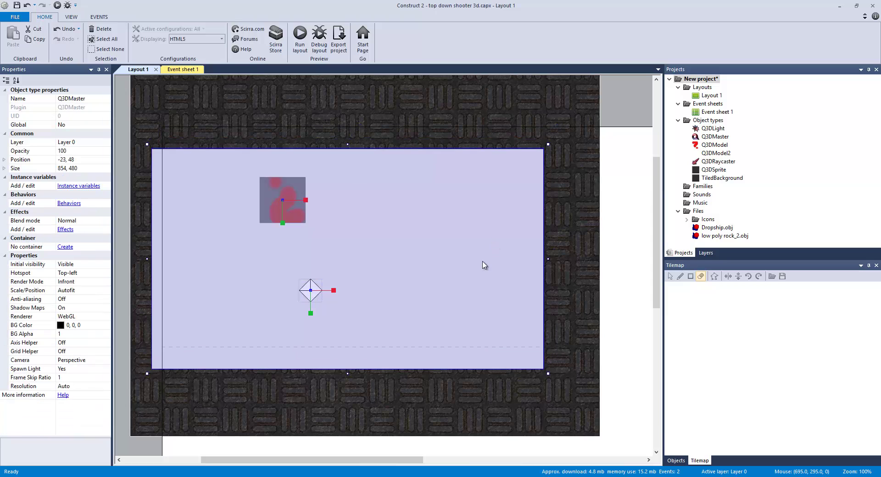
{"action": "left_click_drag", "start_coordinate": [488, 255], "coordinate": [491, 254]}
- Browse Insert New Object to the Q3D Master plugin, then cancel without adding anything
{"action": "right_click", "coordinate": [623, 216]}
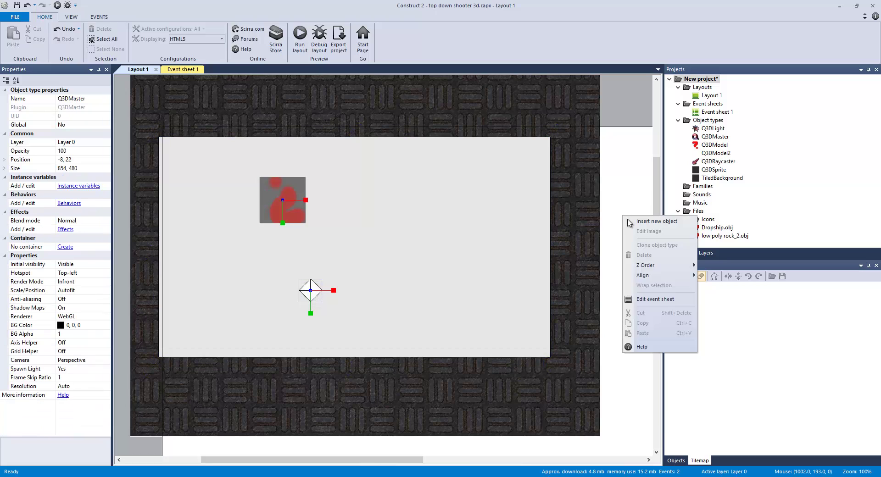
{"action": "left_click", "coordinate": [643, 224]}
{"action": "scroll", "coordinate": [321, 257], "scroll_direction": "down", "scroll_amount": 5}
{"action": "left_click", "coordinate": [296, 269]}
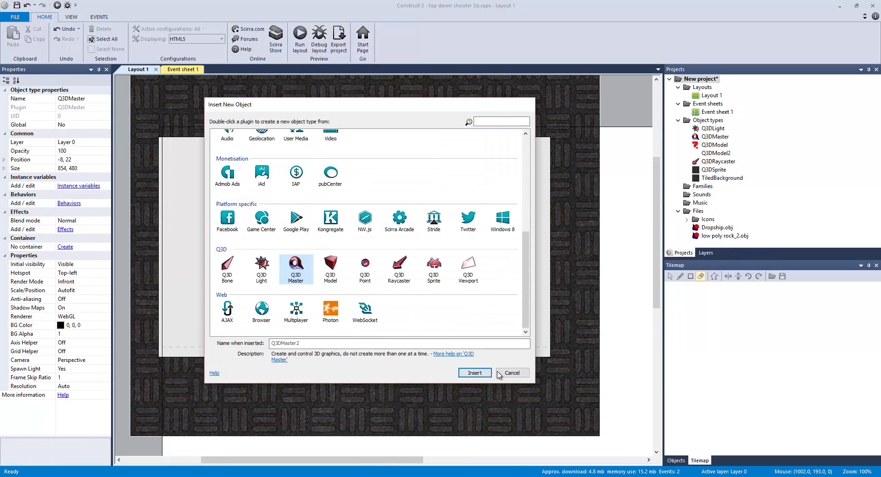
{"action": "left_click", "coordinate": [509, 370]}
- Select the 3D master and tiled floor, then browse the Q3D Sprite and Sprite plugins and cancel
{"action": "left_click", "coordinate": [537, 221]}
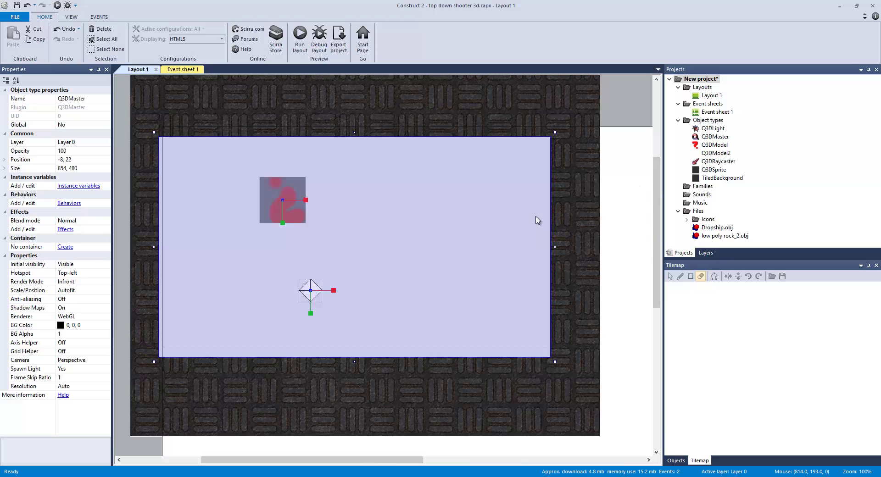
{"action": "left_click", "coordinate": [581, 185]}
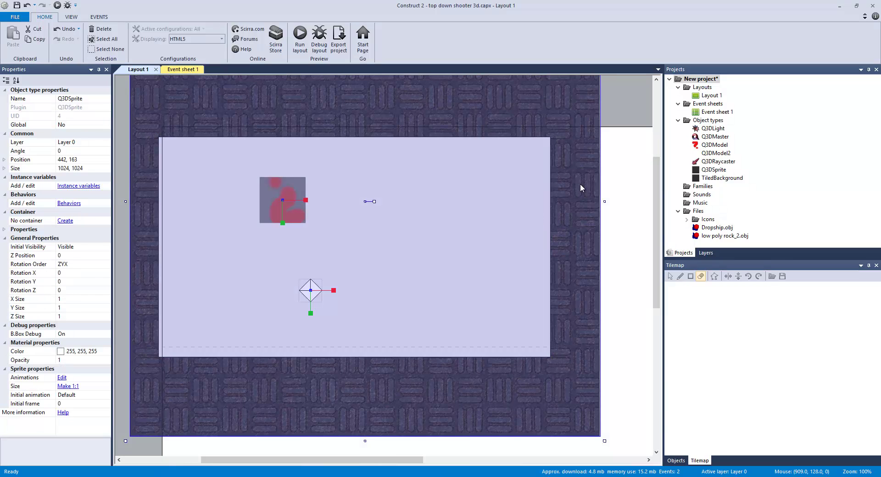
{"action": "double_click", "coordinate": [620, 207]}
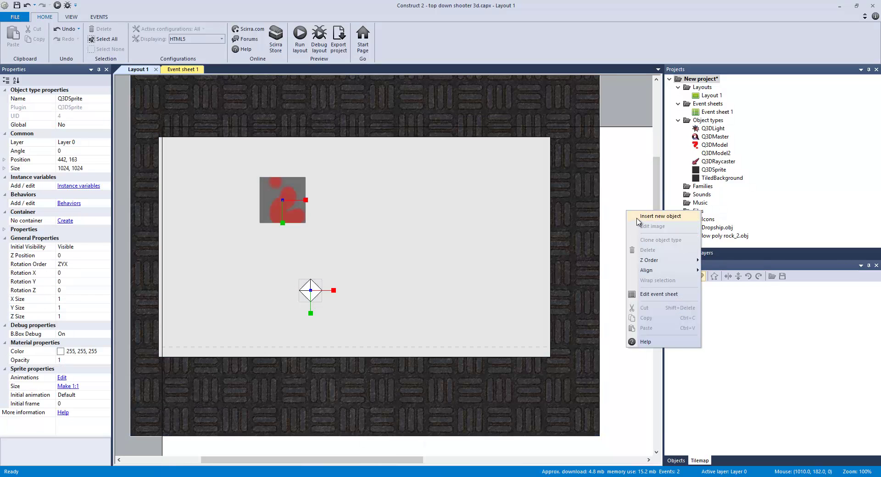
{"action": "scroll", "coordinate": [403, 279], "scroll_direction": "down", "scroll_amount": 5}
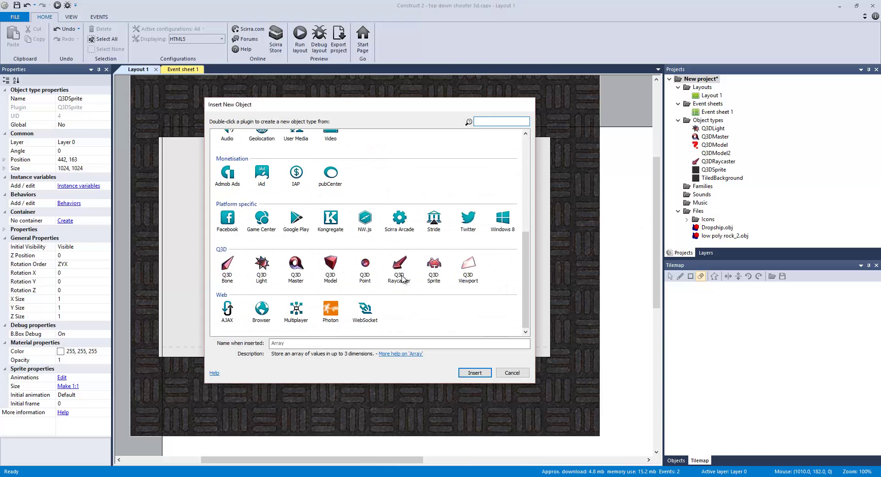
{"action": "left_click", "coordinate": [434, 275]}
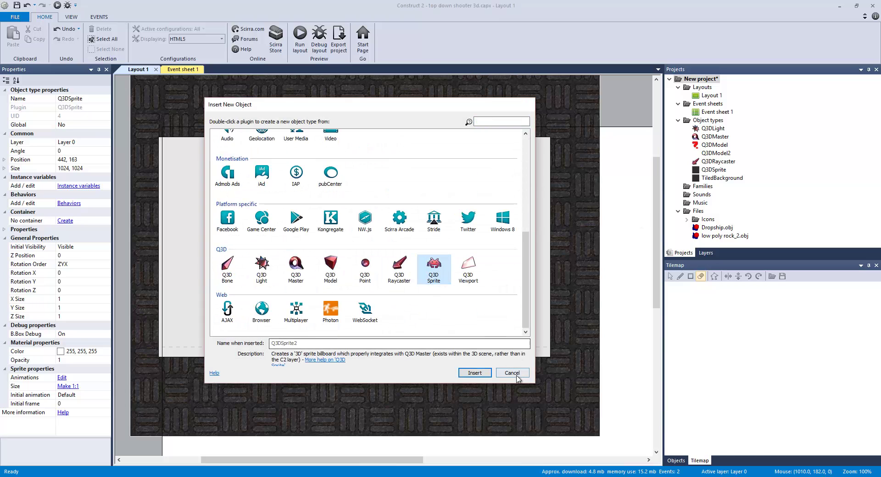
{"action": "scroll", "coordinate": [448, 215], "scroll_direction": "up", "scroll_amount": 10}
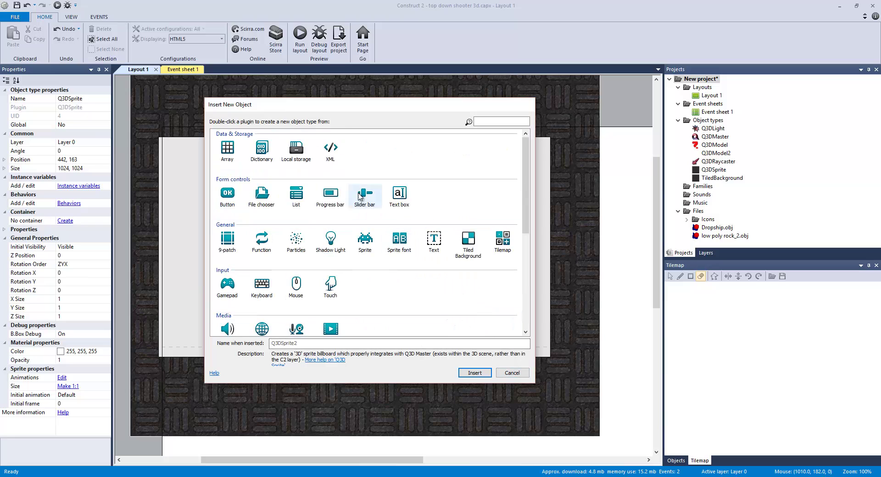
{"action": "left_click", "coordinate": [372, 246]}
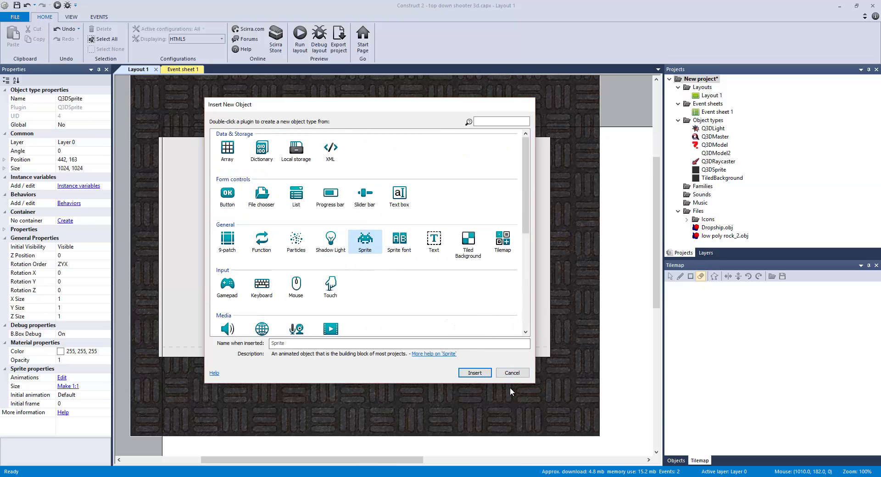
{"action": "left_click", "coordinate": [513, 374]}
{"action": "scroll", "coordinate": [510, 305], "scroll_direction": "down", "scroll_amount": 2}
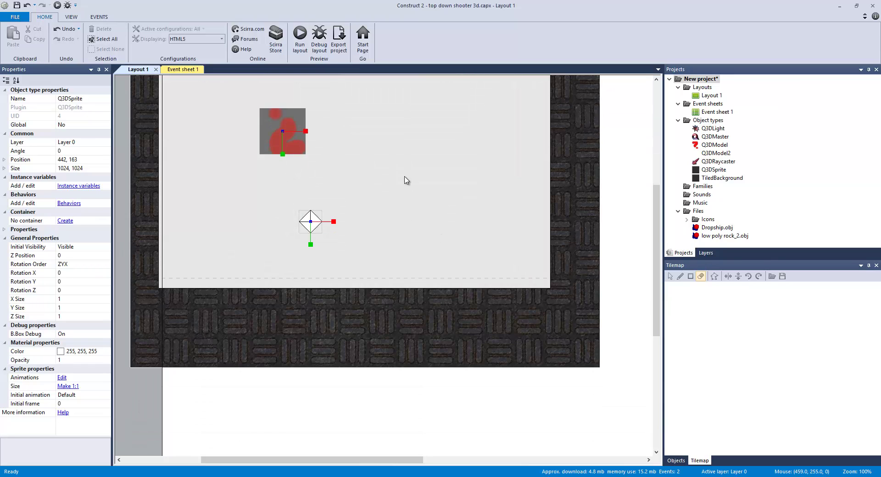
{"action": "scroll", "coordinate": [462, 315], "scroll_direction": "up", "scroll_amount": 3}
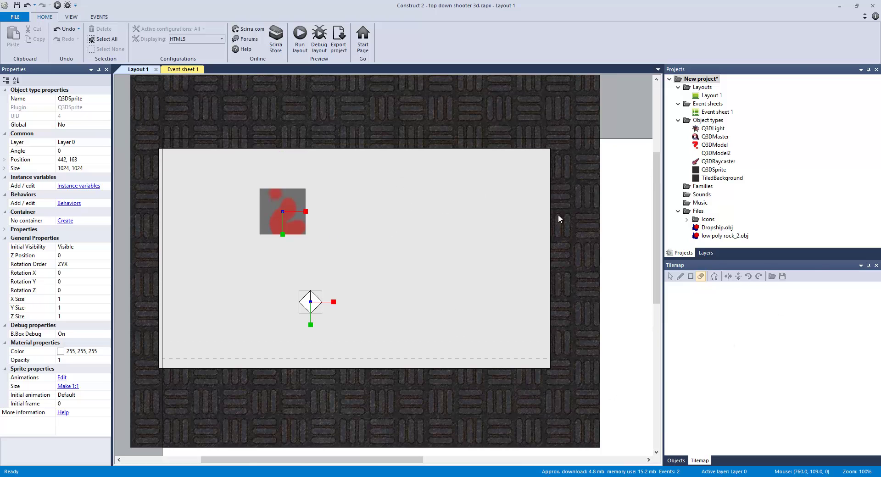
- Preview the layout, dragging the light near the Dropship and to the floor's lower right, then close it
{"action": "left_click", "coordinate": [300, 37]}
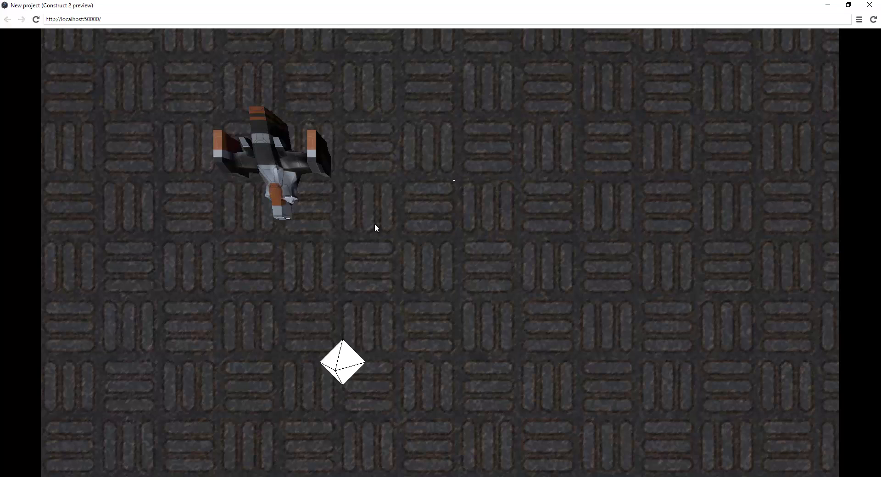
{"action": "left_click_drag", "start_coordinate": [351, 357], "coordinate": [370, 340]}
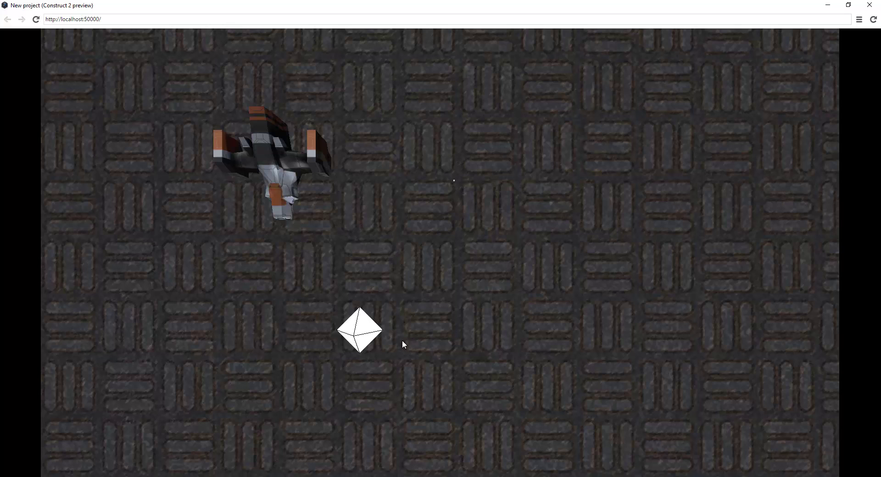
{"action": "mouse_move", "coordinate": [363, 329]}
{"action": "left_mouse_down"}
{"action": "mouse_move", "coordinate": [371, 312]}
{"action": "mouse_move", "coordinate": [379, 320]}
{"action": "mouse_move", "coordinate": [210, 324]}
{"action": "mouse_move", "coordinate": [410, 88]}
{"action": "mouse_move", "coordinate": [186, 273]}
{"action": "mouse_move", "coordinate": [497, 295]}
{"action": "mouse_move", "coordinate": [595, 136]}
{"action": "left_mouse_up"}
{"action": "mouse_move", "coordinate": [662, 107]}
{"action": "left_mouse_down"}
{"action": "mouse_move", "coordinate": [486, 303]}
{"action": "mouse_move", "coordinate": [643, 370]}
{"action": "mouse_move", "coordinate": [622, 369]}
{"action": "left_mouse_up"}
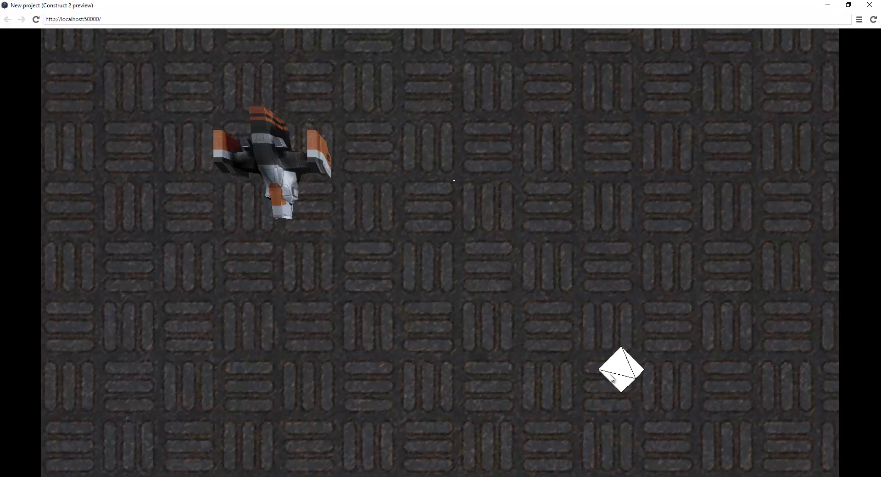
{"action": "left_click", "coordinate": [870, 4]}
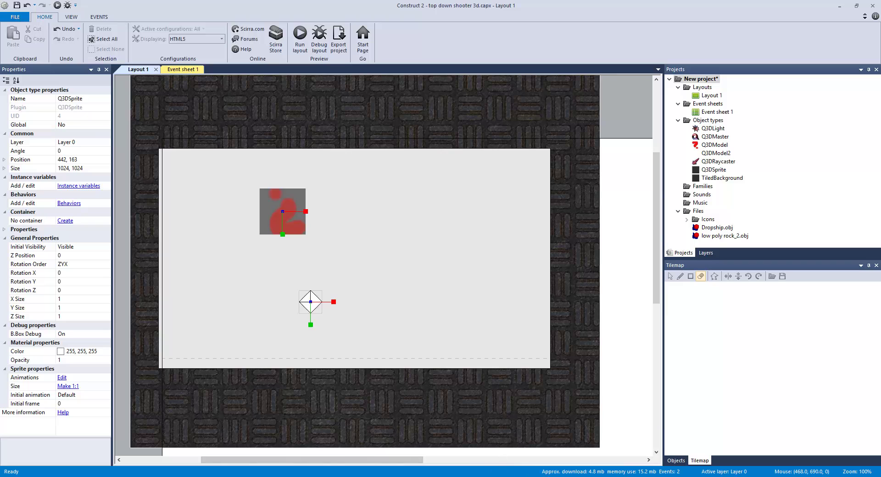
- Maximize the empty Construct 2 window, briefly revisit the top down shooter project, then return to it
{"action": "left_click", "coordinate": [527, 476]}
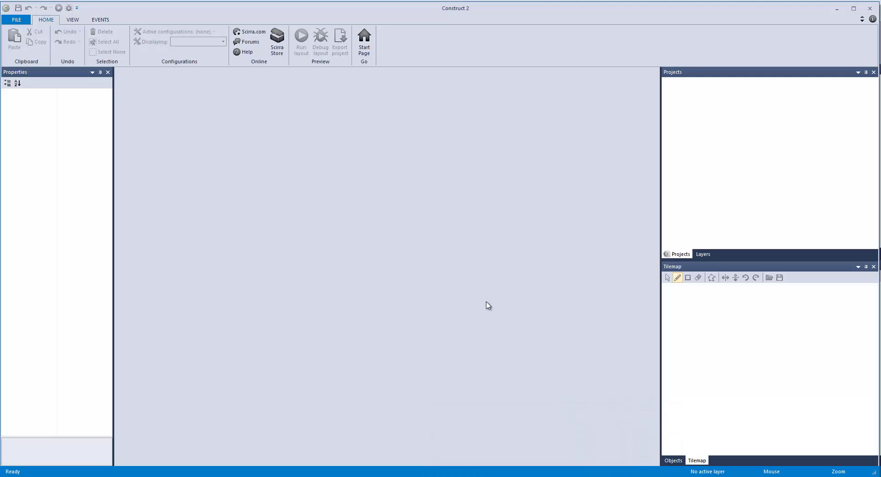
{"action": "double_click", "coordinate": [590, 9]}
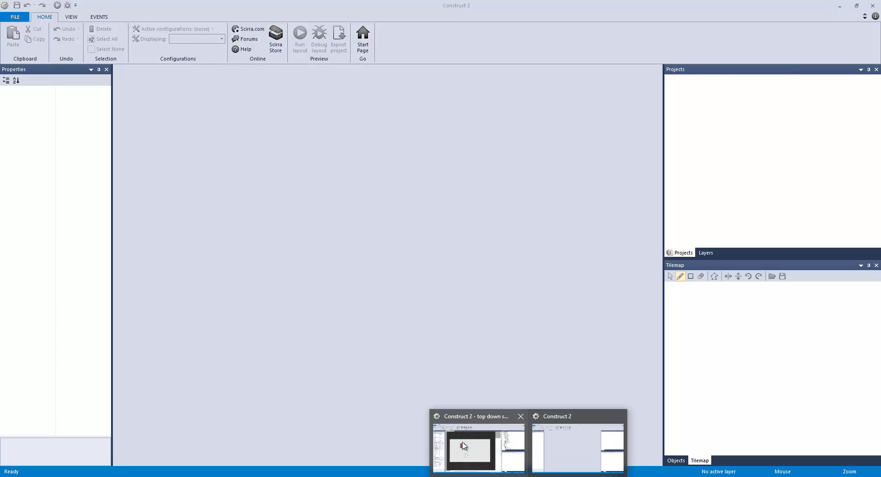
{"action": "left_click", "coordinate": [466, 445]}
{"action": "scroll", "coordinate": [482, 354], "scroll_direction": "up", "scroll_amount": 7}
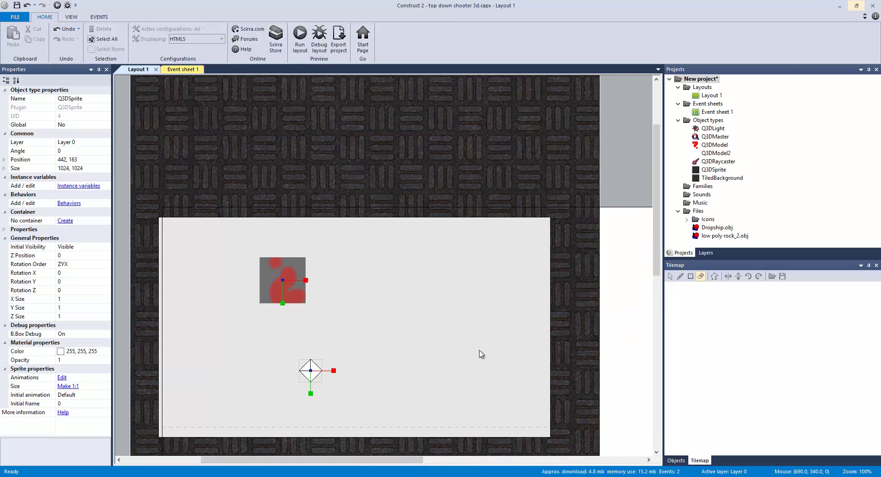
{"action": "scroll", "coordinate": [497, 318], "scroll_direction": "down", "scroll_amount": 3, "text": "ctrl"}
{"action": "scroll", "coordinate": [494, 318], "scroll_direction": "up", "scroll_amount": 2, "text": "ctrl"}
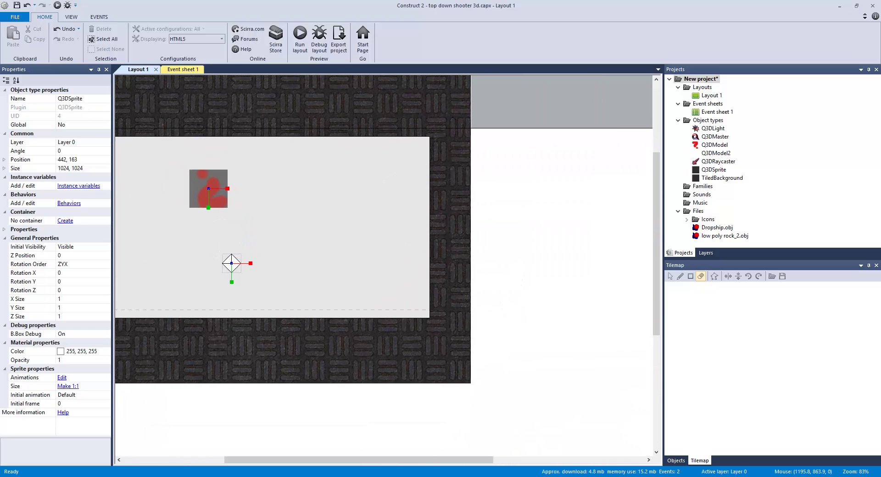
{"action": "left_click", "coordinate": [558, 441]}
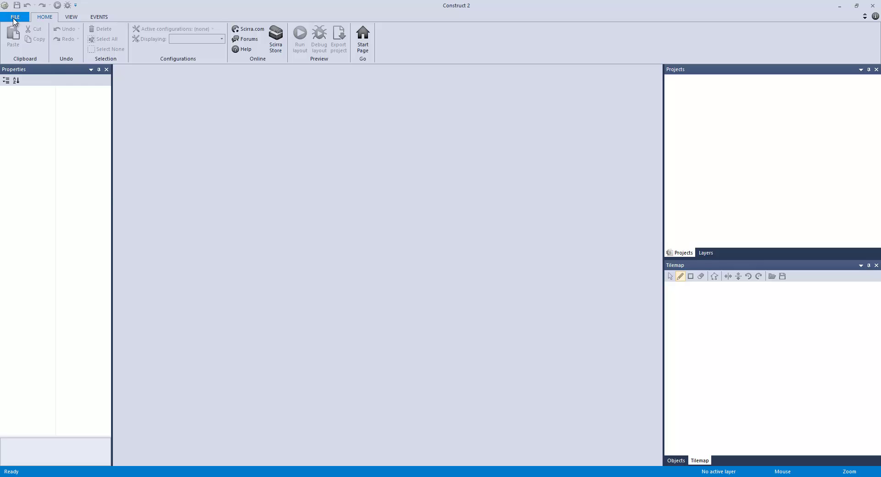
- Open the FILE menu in the second Construct 2 window and dismiss it
{"action": "left_click", "coordinate": [16, 17]}
{"action": "left_click", "coordinate": [322, 83]}
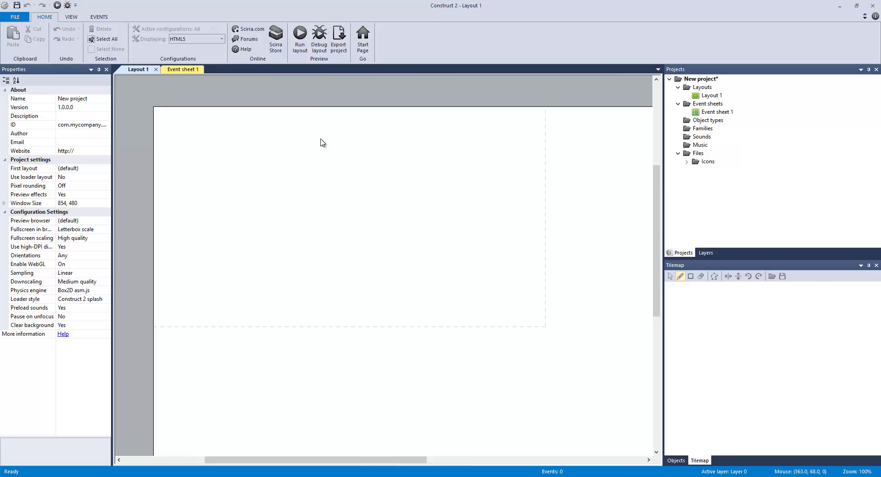
- In the top down shooter project, open Insert New Object and scroll to the Q3D Bone plugin
{"action": "mouse_move", "coordinate": [530, 475]}
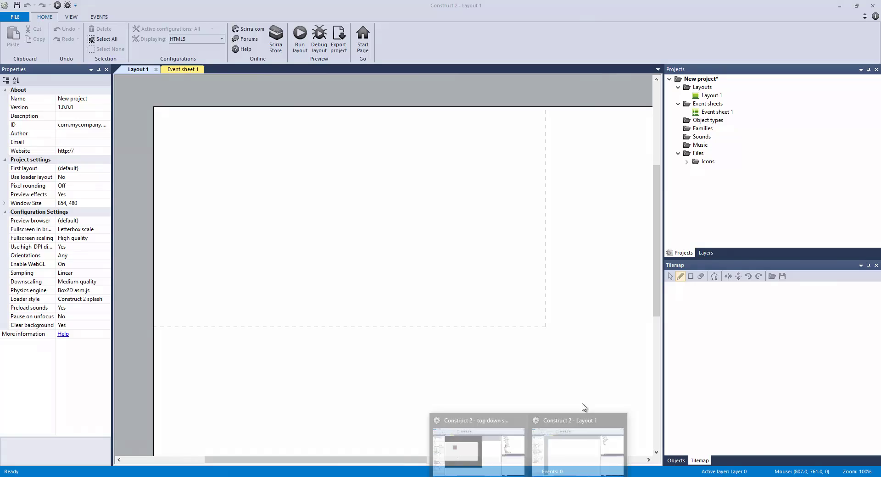
{"action": "left_click", "coordinate": [480, 438]}
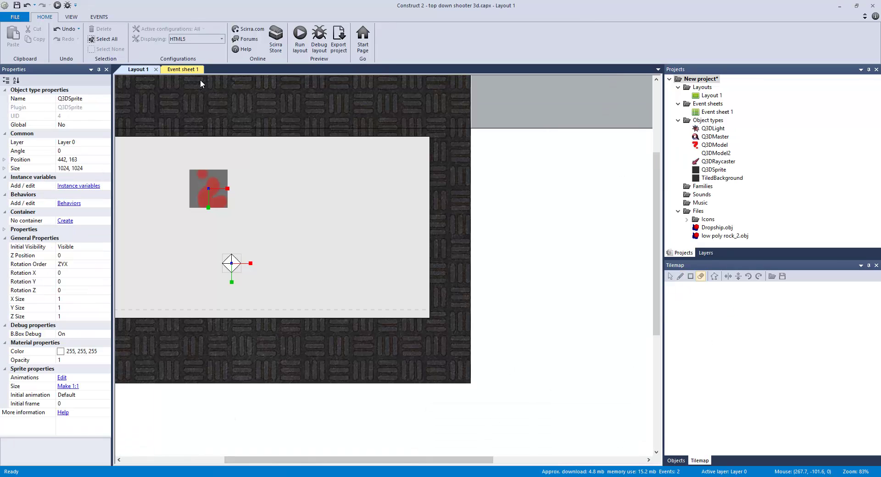
{"action": "right_click", "coordinate": [577, 173]}
{"action": "left_click", "coordinate": [585, 177]}
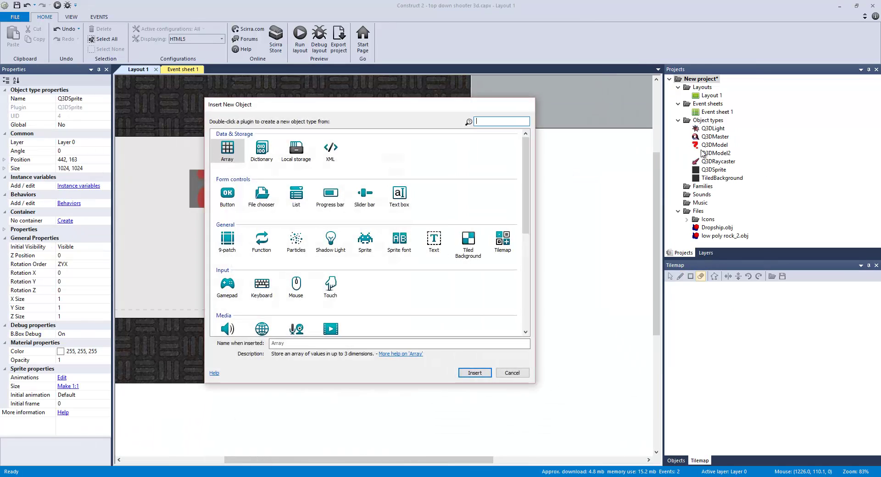
{"action": "scroll", "coordinate": [418, 294], "scroll_direction": "down", "scroll_amount": 5}
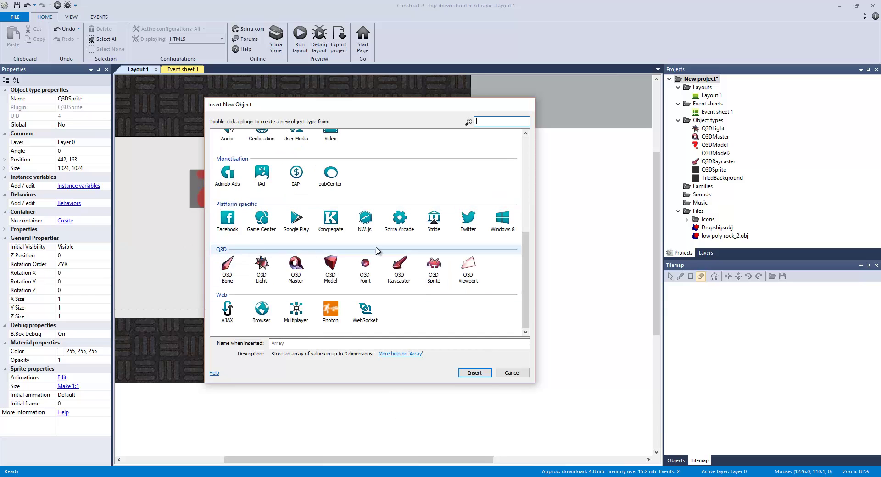
{"action": "left_click", "coordinate": [230, 271]}
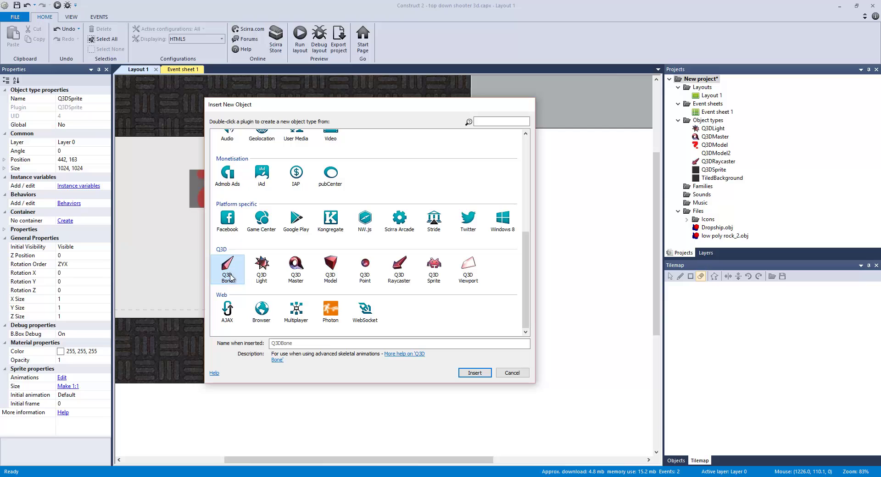
- Read the Q3D Light, Master, Model, Point, Raycaster, Sprite and Viewport descriptions, then cancel
{"action": "left_click", "coordinate": [264, 260]}
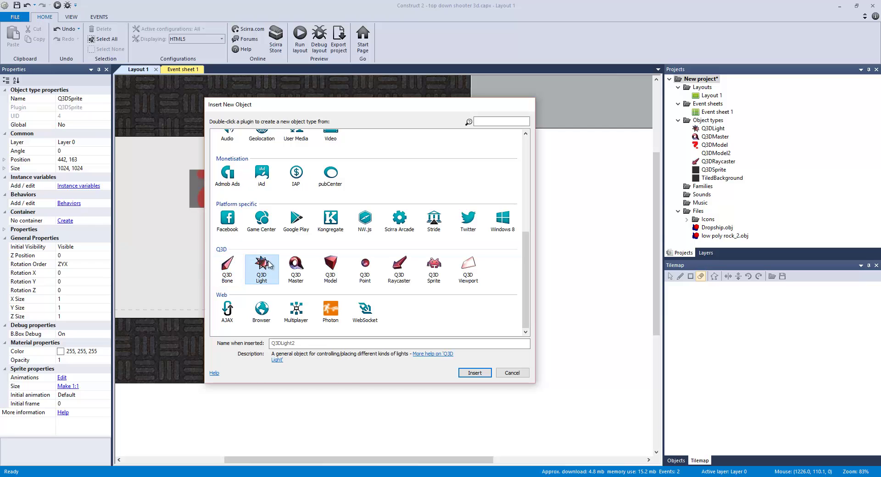
{"action": "left_click", "coordinate": [296, 266]}
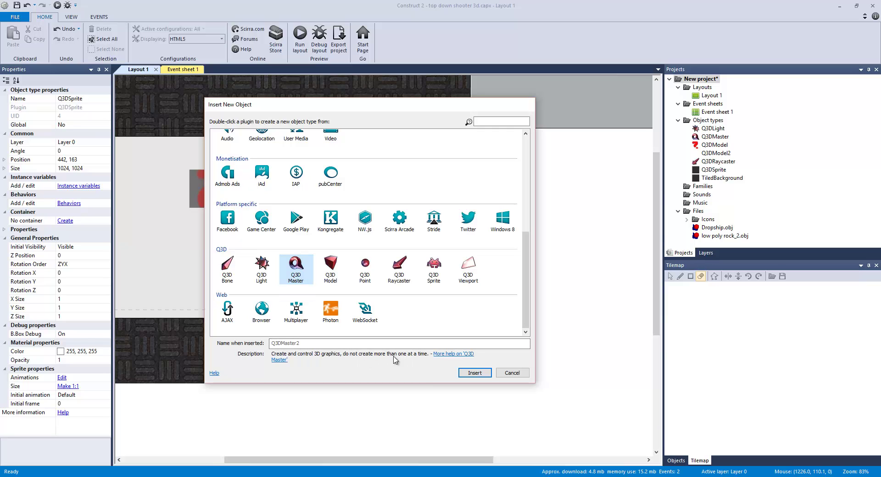
{"action": "left_click", "coordinate": [341, 271]}
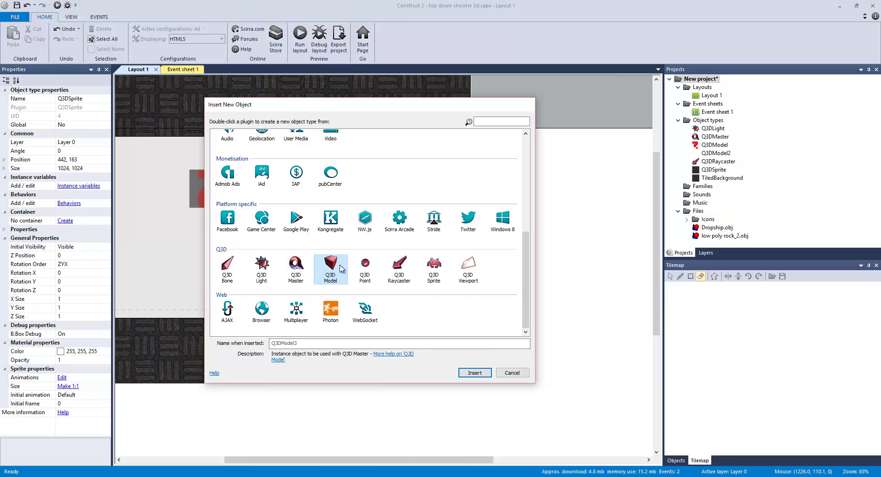
{"action": "left_click", "coordinate": [366, 266]}
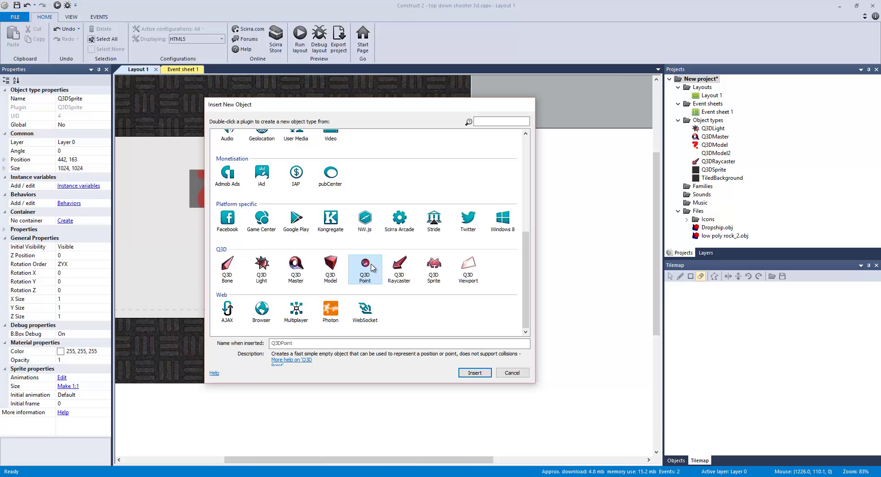
{"action": "left_click", "coordinate": [411, 271]}
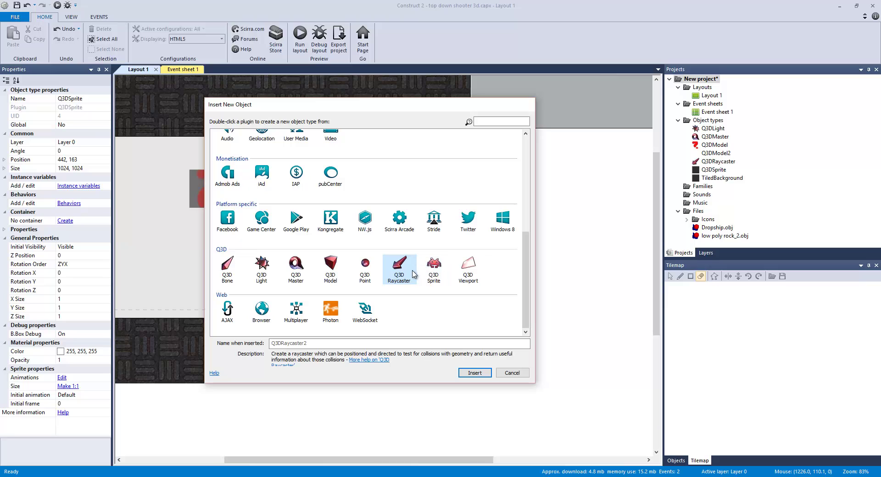
{"action": "left_click", "coordinate": [442, 265]}
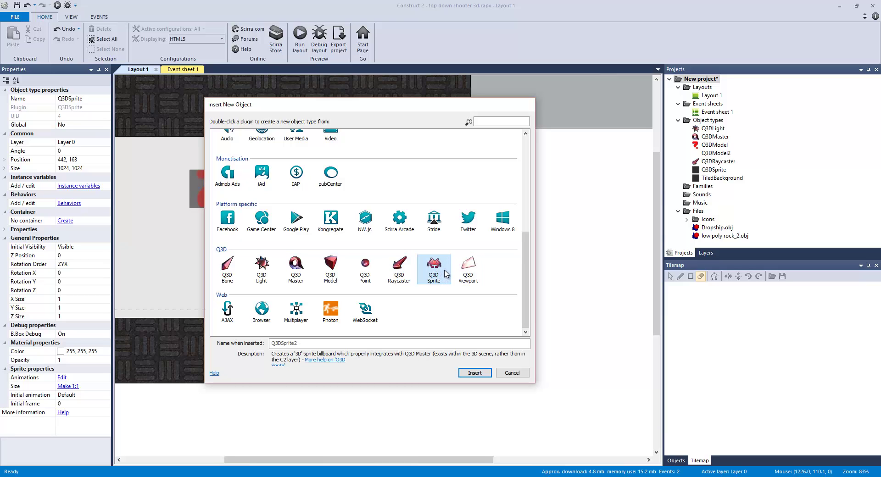
{"action": "left_click", "coordinate": [466, 270]}
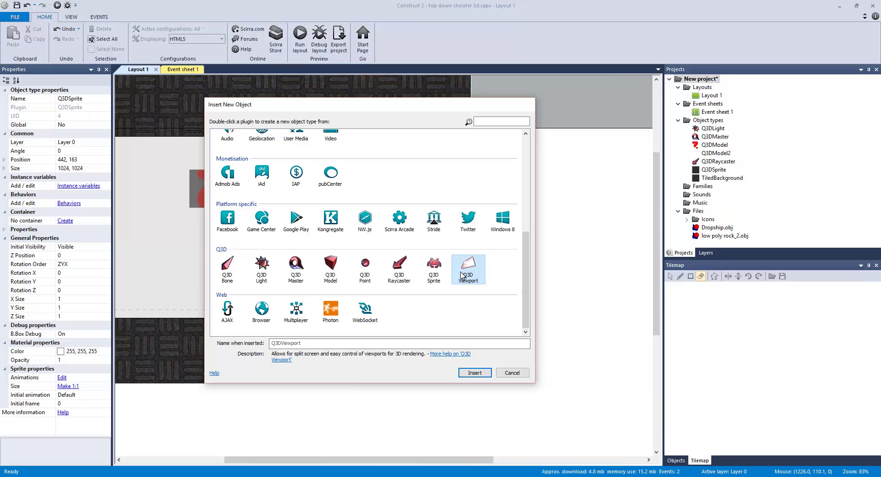
{"action": "left_click", "coordinate": [512, 373]}
- Delete the On start of layout event from Event sheet 1 and run a preview
{"action": "left_click_drag", "start_coordinate": [365, 460], "coordinate": [327, 460]}
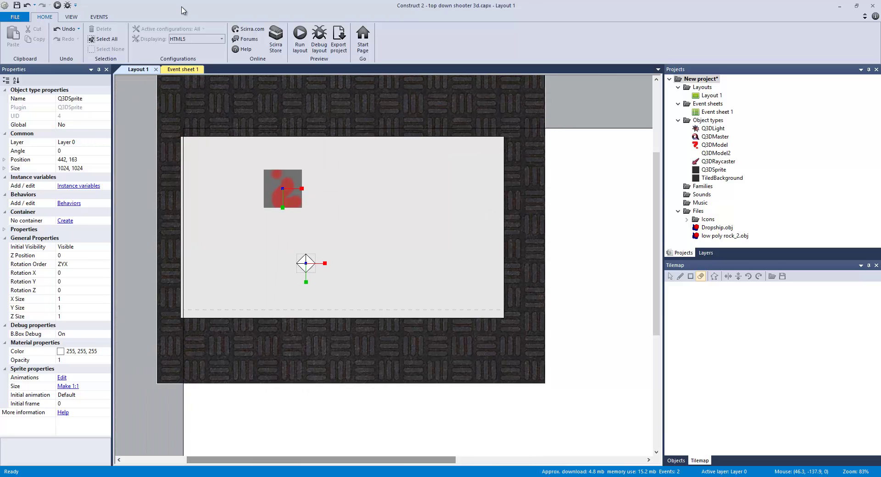
{"action": "left_click", "coordinate": [185, 69]}
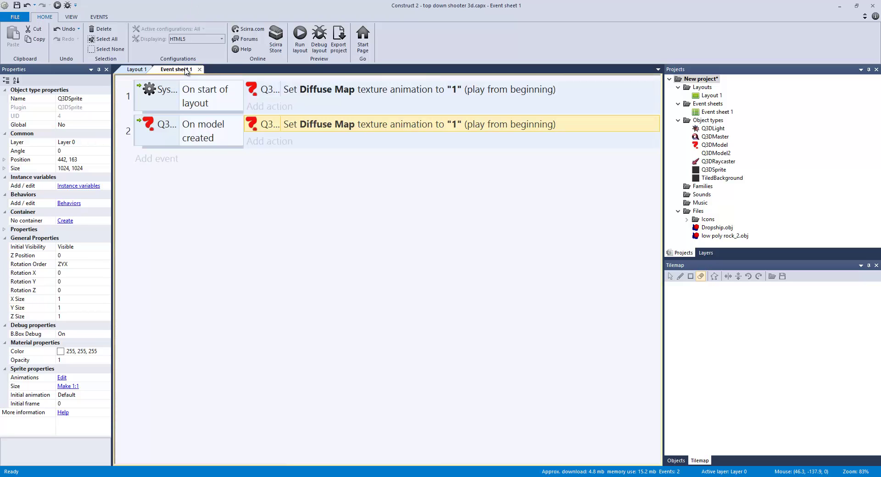
{"action": "left_click", "coordinate": [138, 103]}
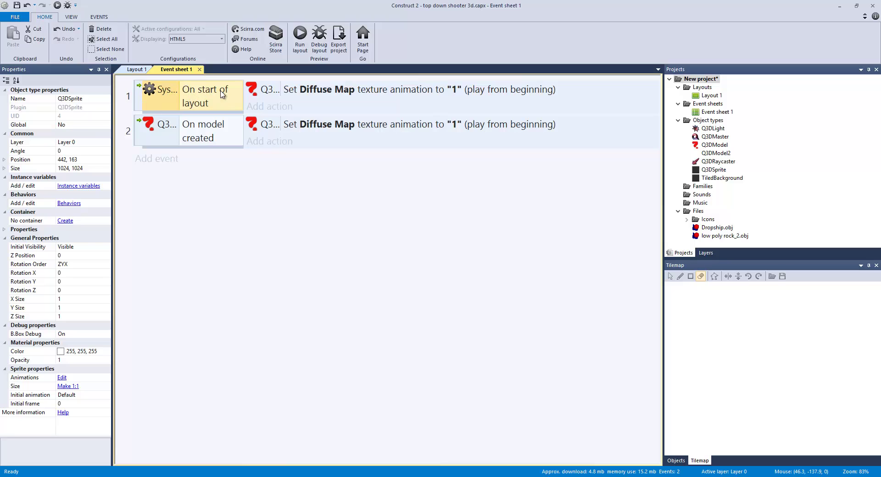
{"action": "left_click", "coordinate": [255, 90]}
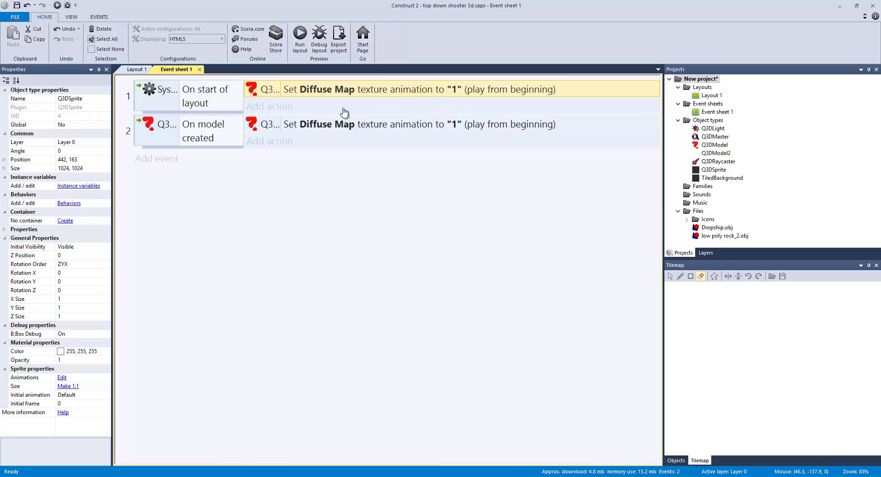
{"action": "left_click", "coordinate": [139, 101]}
{"action": "key", "text": "Delete"}
{"action": "left_click", "coordinate": [296, 216]}
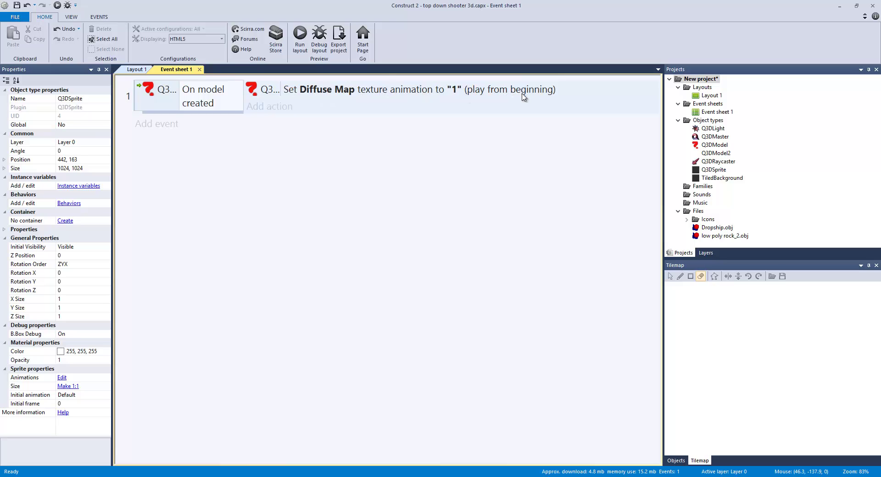
{"action": "left_click", "coordinate": [300, 37]}
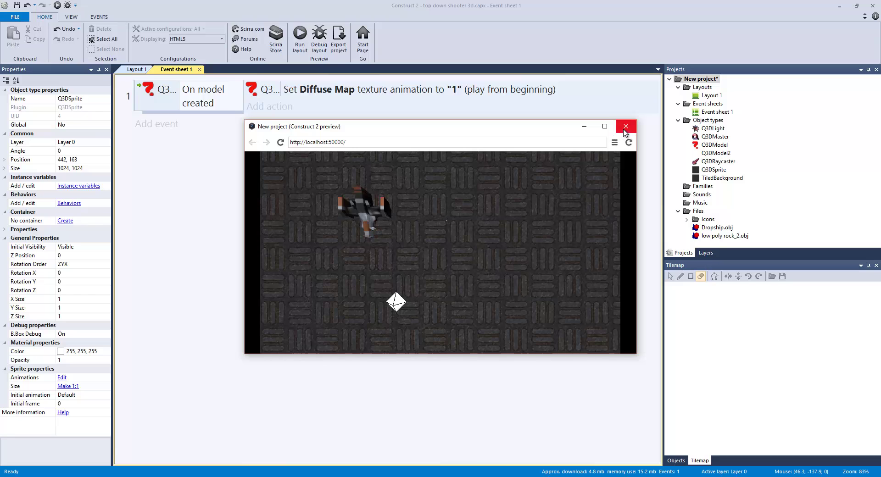
- Close the preview and add a Q3DModel On model created event as event 2
{"action": "left_click", "coordinate": [626, 126]}
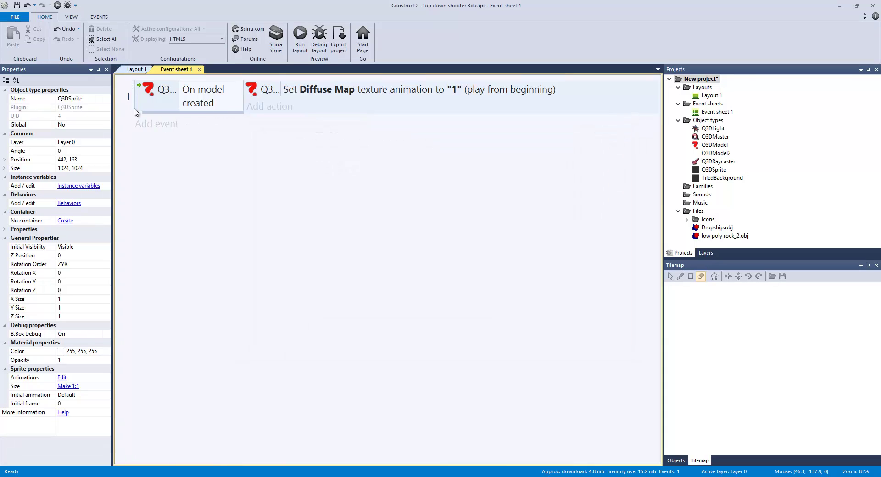
{"action": "left_click", "coordinate": [143, 124]}
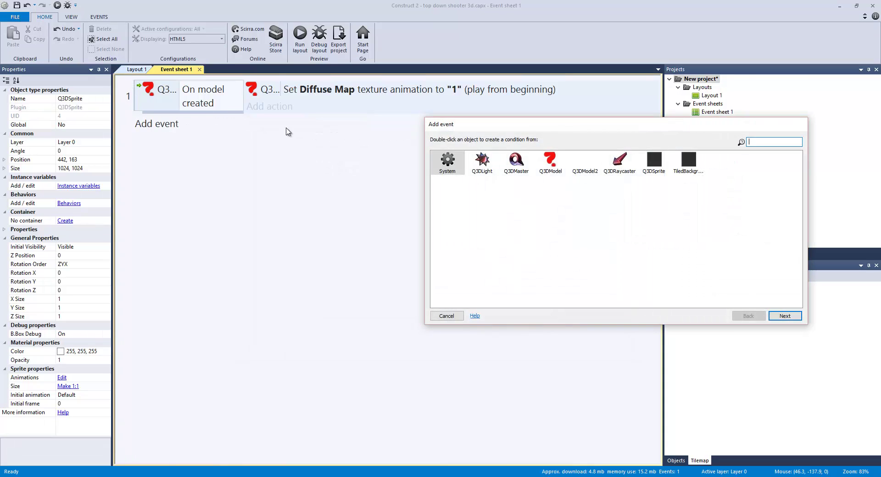
{"action": "double_click", "coordinate": [550, 160]}
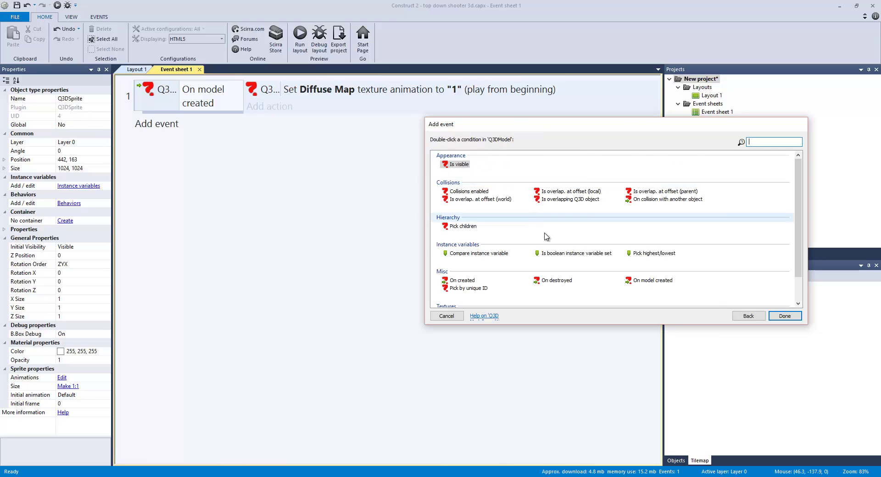
{"action": "scroll", "coordinate": [553, 247], "scroll_direction": "down", "scroll_amount": 1}
{"action": "left_click", "coordinate": [663, 253]}
{"action": "double_click", "coordinate": [662, 252]}
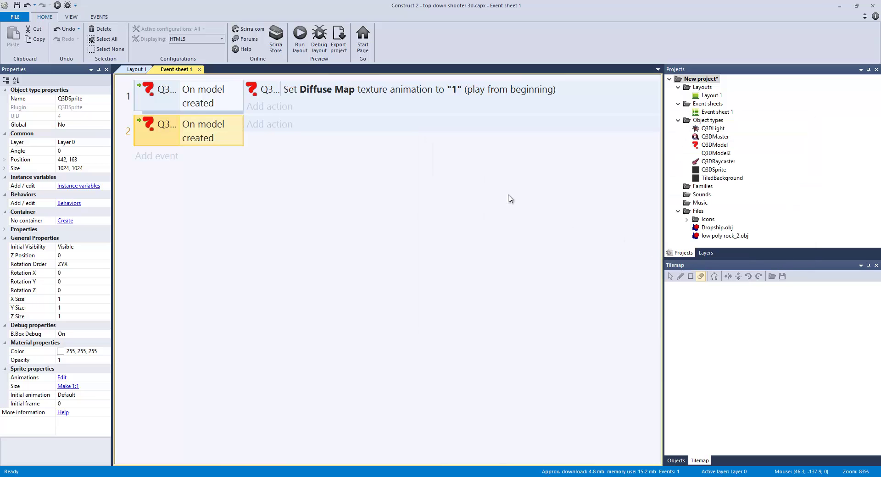
- Give event 2 a Set texture anim. action with Animation "1" on the Diffuse Map
{"action": "left_click", "coordinate": [284, 131]}
{"action": "double_click", "coordinate": [551, 161]}
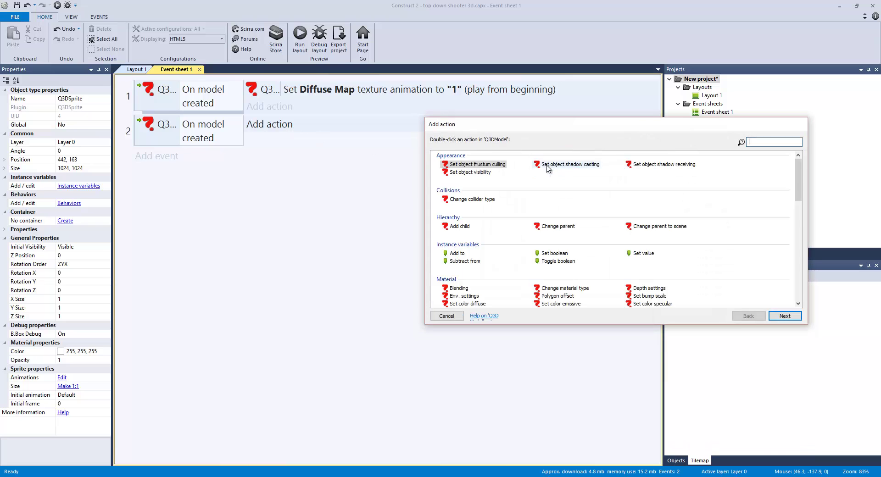
{"action": "scroll", "coordinate": [580, 260], "scroll_direction": "down", "scroll_amount": 3}
{"action": "scroll", "coordinate": [579, 260], "scroll_direction": "down", "scroll_amount": 2}
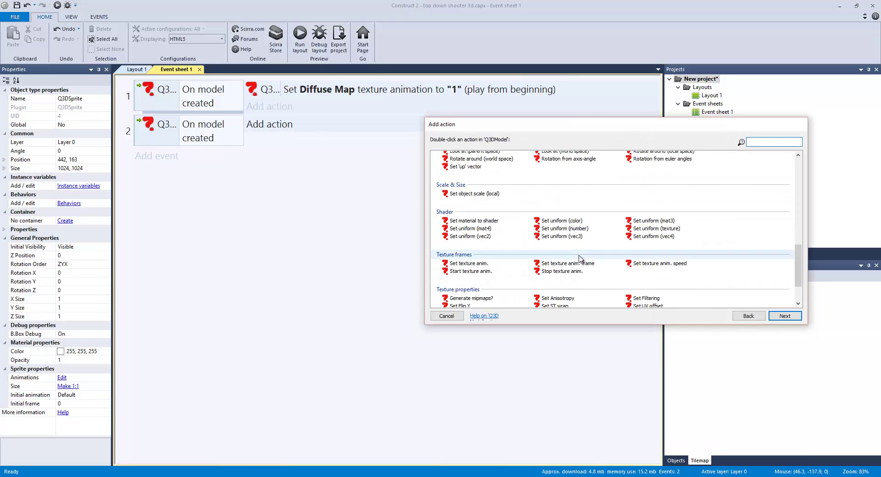
{"action": "type", "text": "set"}
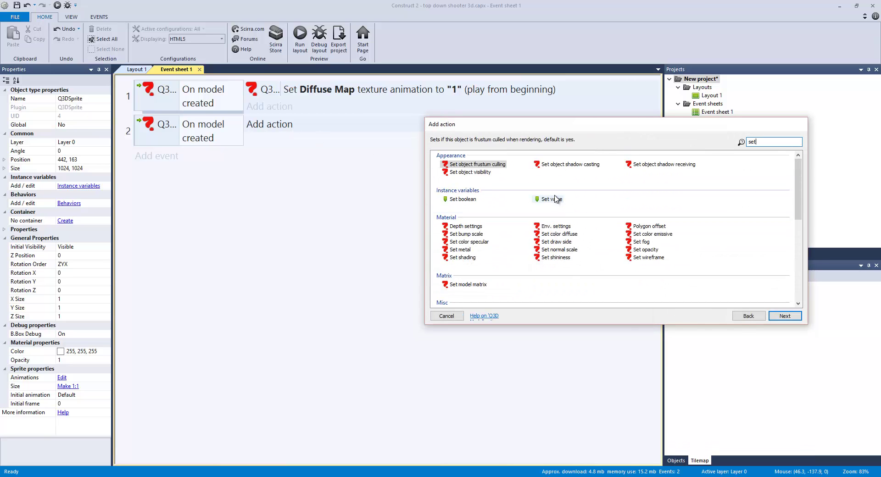
{"action": "key", "text": "BackSpace"}
{"action": "key", "text": "BackSpace"}
{"action": "key", "text": "BackSpace"}
{"action": "type", "text": "texture"}
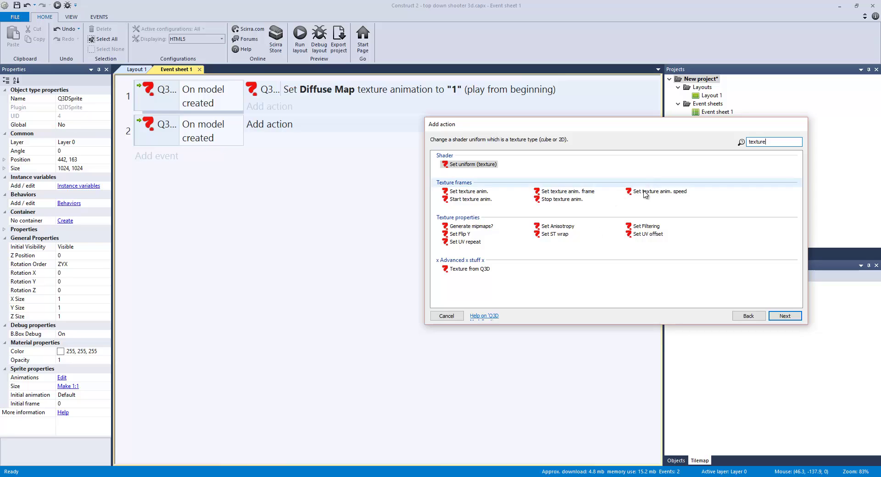
{"action": "double_click", "coordinate": [478, 195]}
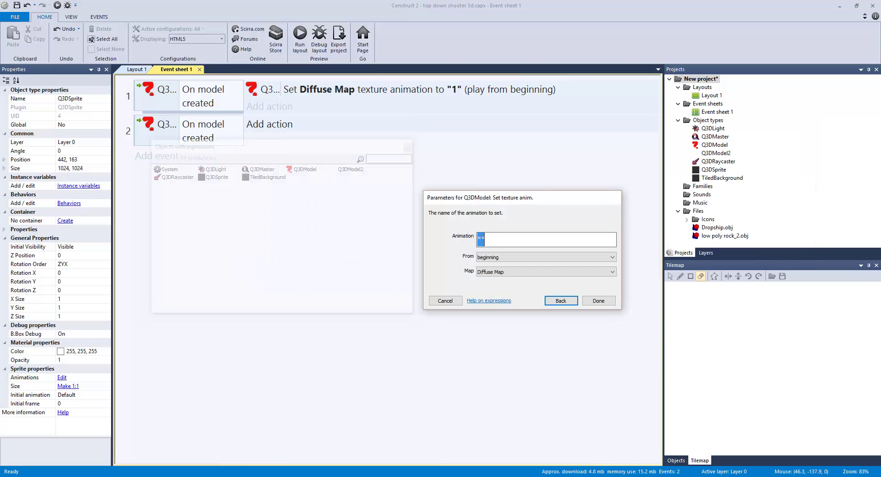
{"action": "left_click", "coordinate": [485, 241]}
{"action": "type", "text": "1"}
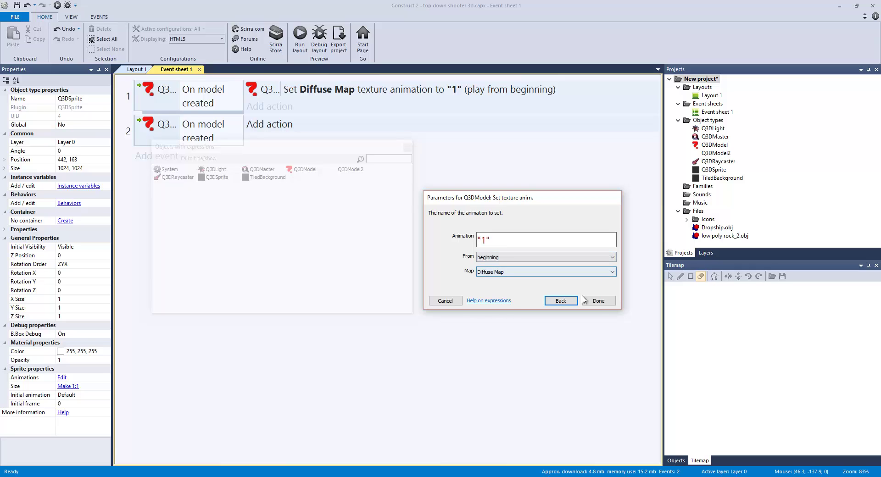
{"action": "left_click", "coordinate": [519, 273]}
{"action": "left_click", "coordinate": [498, 281]}
{"action": "left_click", "coordinate": [598, 302]}
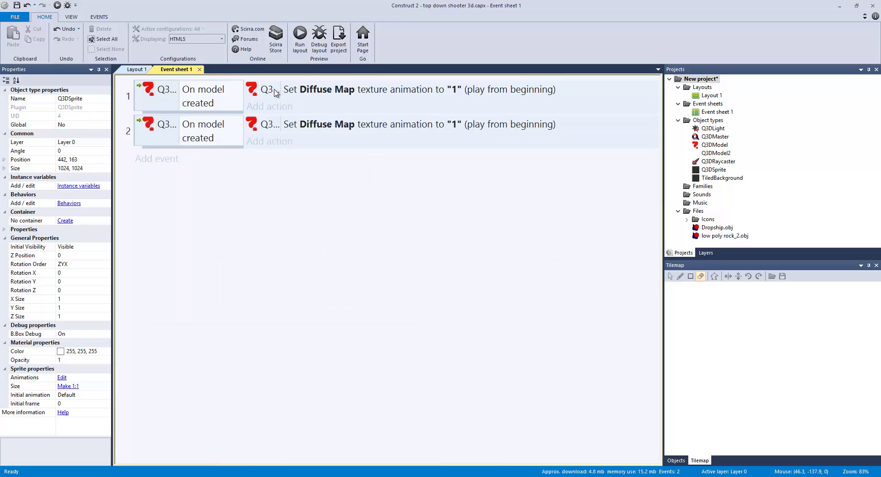
- On Layout 1, open the Dropship's DiffuseMap texture frames, review frames 0 and 1, and close the editor
{"action": "left_click", "coordinate": [139, 70]}
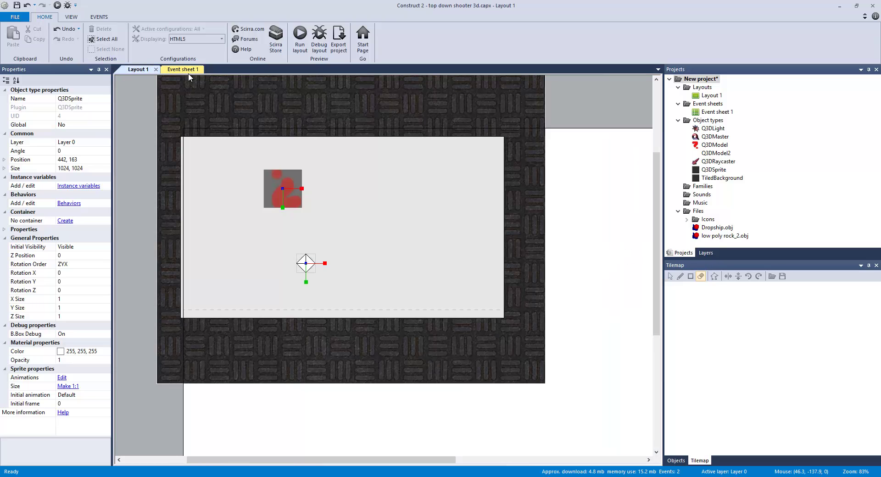
{"action": "double_click", "coordinate": [282, 179]}
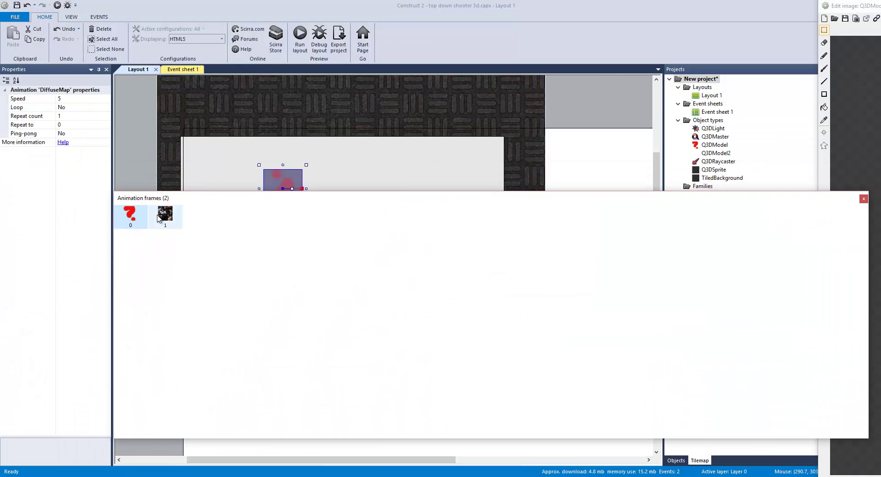
{"action": "left_click", "coordinate": [166, 218]}
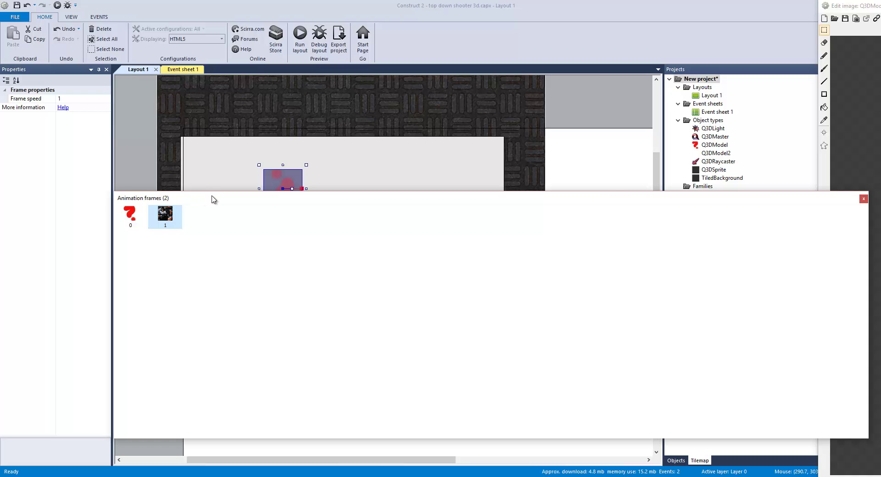
{"action": "left_click_drag", "start_coordinate": [212, 199], "coordinate": [294, 212]}
{"action": "left_click", "coordinate": [215, 239]}
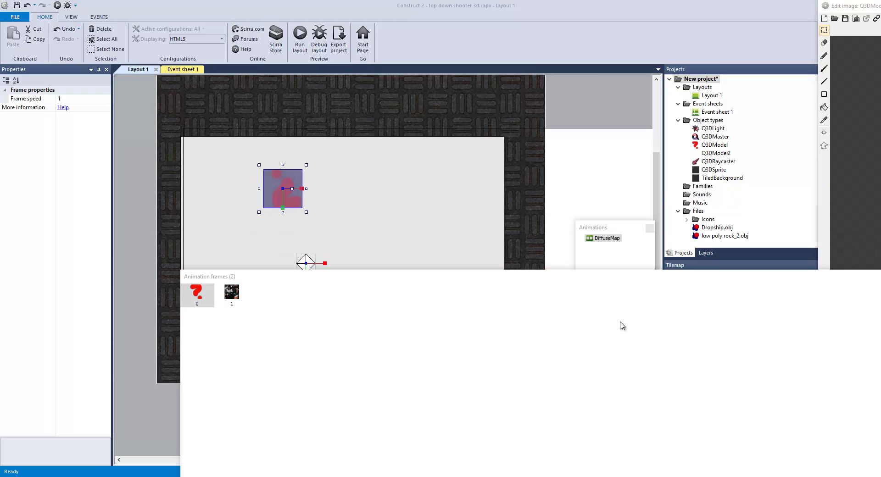
{"action": "left_click", "coordinate": [238, 294]}
{"action": "left_click", "coordinate": [237, 294]}
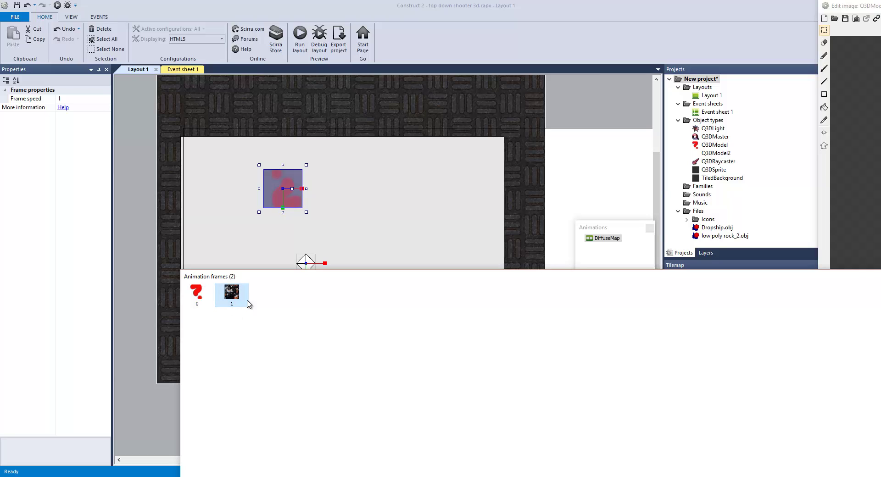
{"action": "double_click", "coordinate": [607, 239]}
{"action": "left_click_drag", "start_coordinate": [597, 228], "coordinate": [591, 144]}
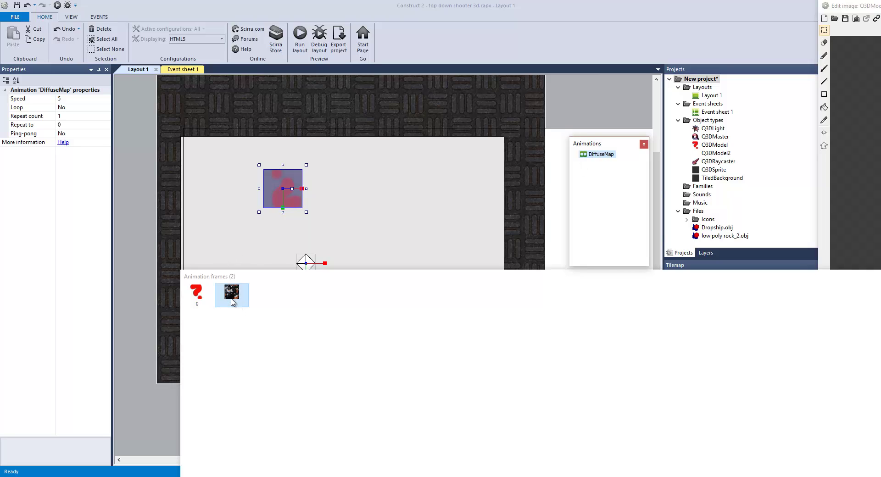
{"action": "left_click_drag", "start_coordinate": [821, 279], "coordinate": [681, 297]}
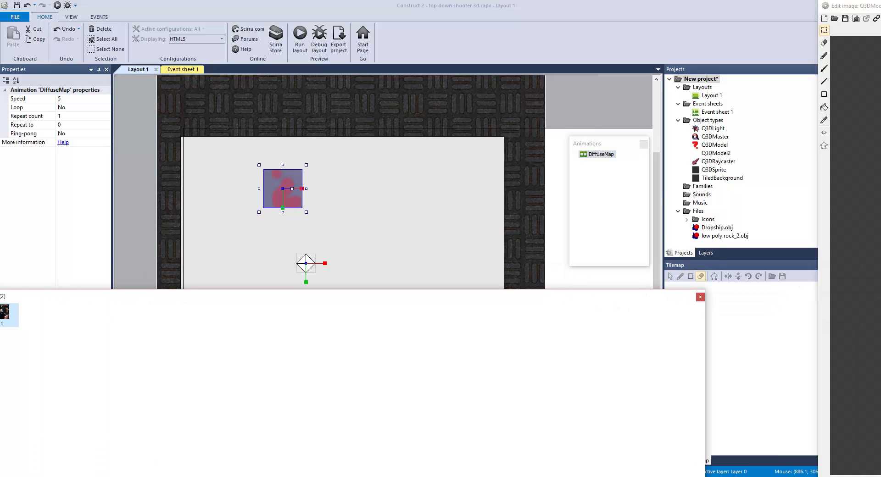
{"action": "left_click", "coordinate": [701, 297]}
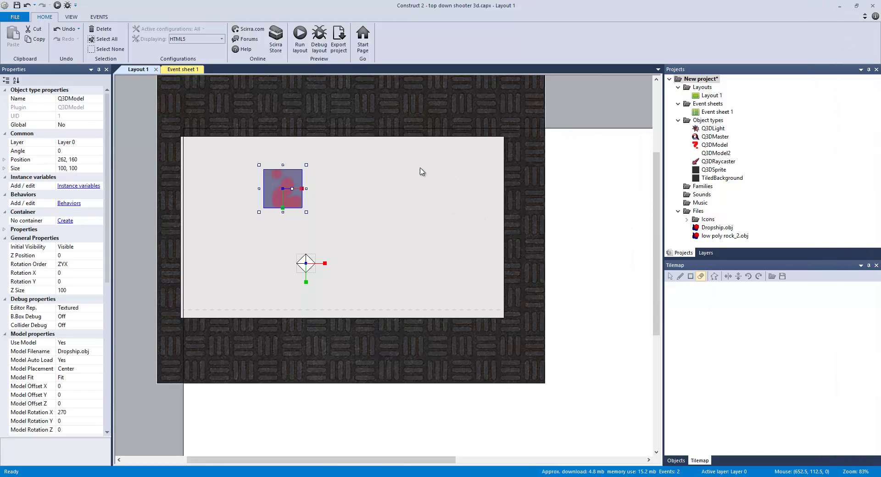
- Delete the duplicate On model created event from Event sheet 1
{"action": "left_click", "coordinate": [182, 70]}
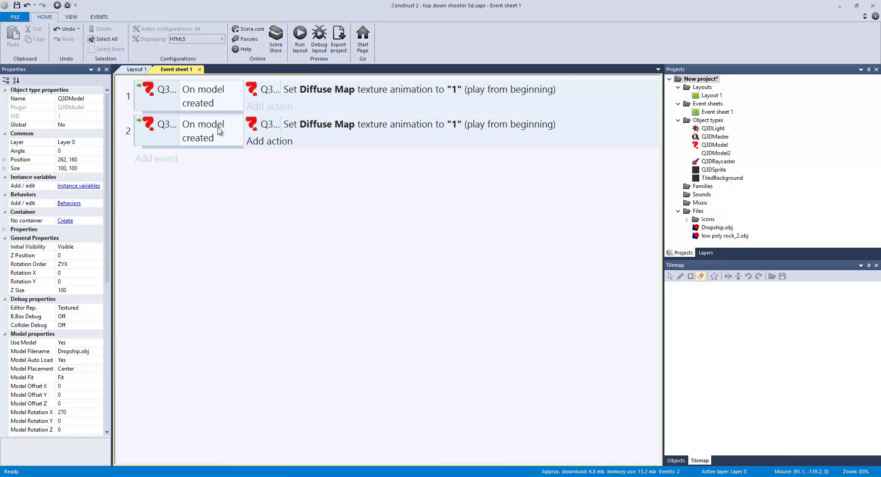
{"action": "left_click", "coordinate": [136, 69]}
{"action": "left_click", "coordinate": [188, 70]}
{"action": "left_click", "coordinate": [140, 104]}
{"action": "key", "text": "Delete"}
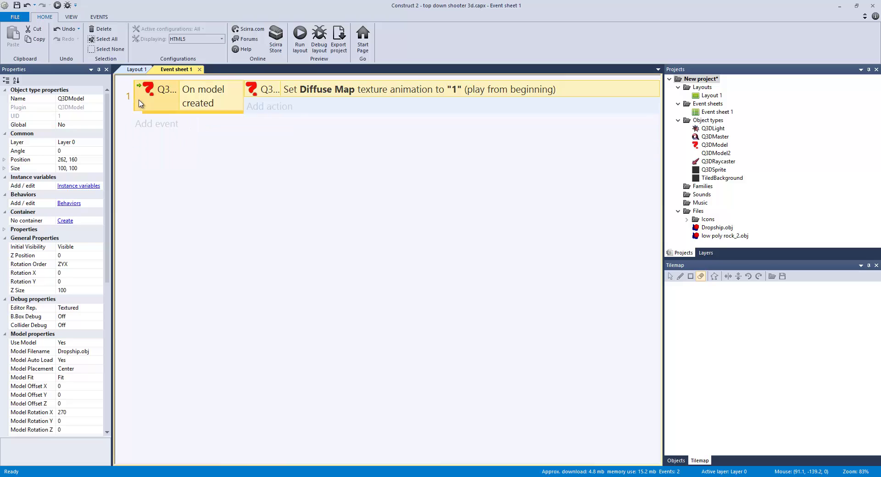
- Preview the textured Dropship full-screen, close the preview, and return to Layout 1
{"action": "left_click", "coordinate": [300, 35]}
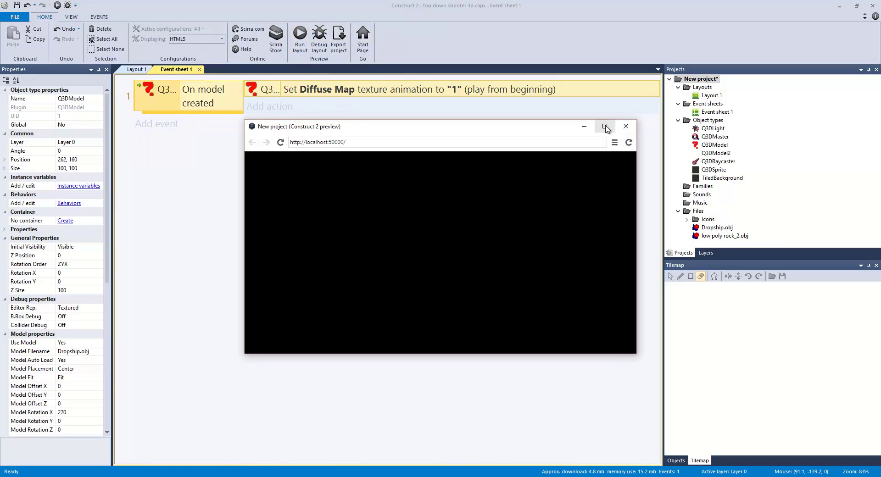
{"action": "left_click", "coordinate": [605, 126]}
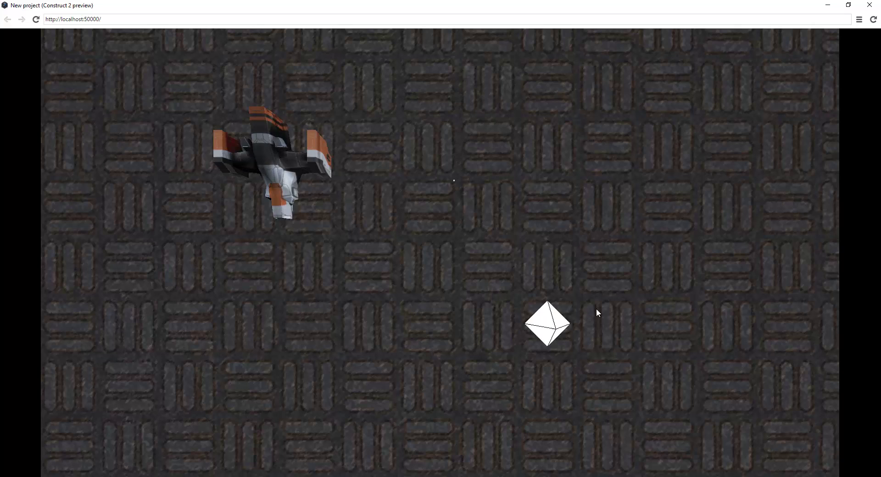
{"action": "left_click", "coordinate": [870, 5]}
{"action": "left_click", "coordinate": [134, 70]}
- Confirm the Q3DLight has a DragDrop behavior, then preview the scene again and close it
{"action": "left_click", "coordinate": [303, 268]}
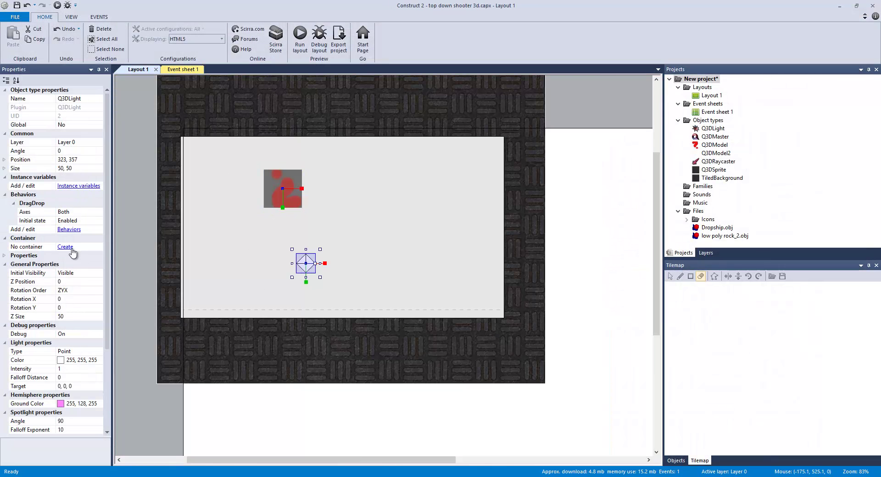
{"action": "left_click", "coordinate": [69, 229]}
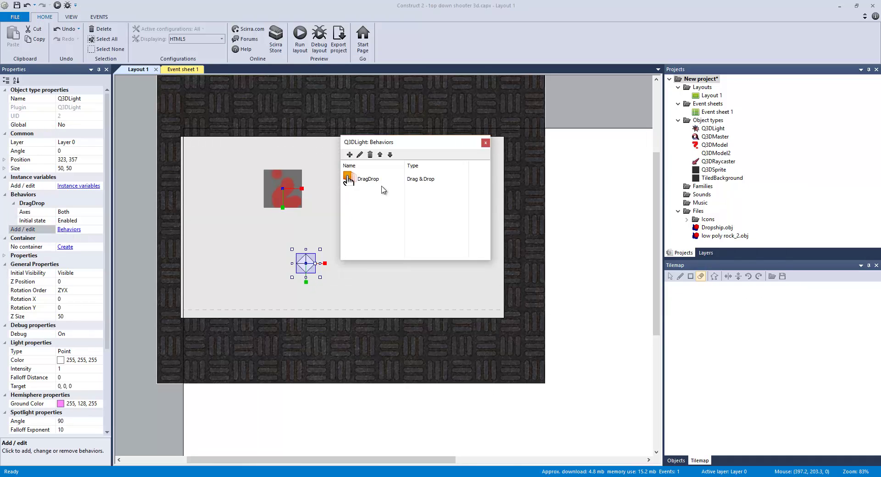
{"action": "left_click", "coordinate": [486, 143]}
{"action": "left_click", "coordinate": [300, 39]}
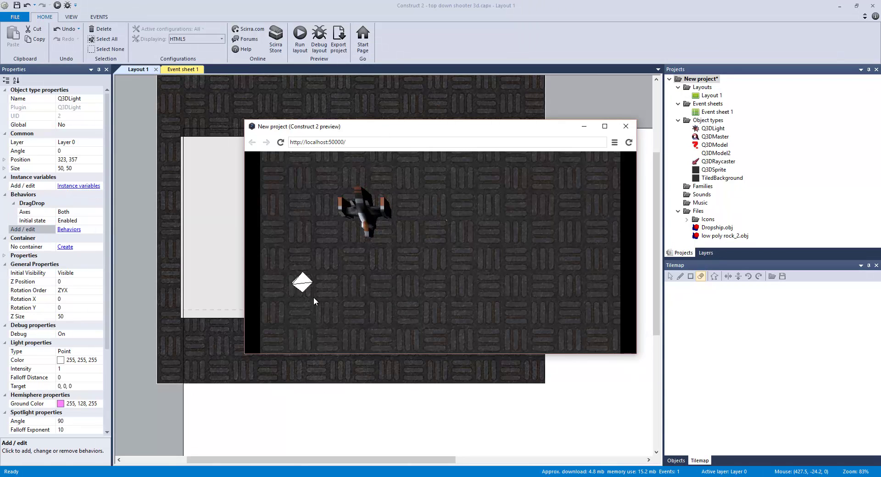
{"action": "left_click", "coordinate": [626, 126]}
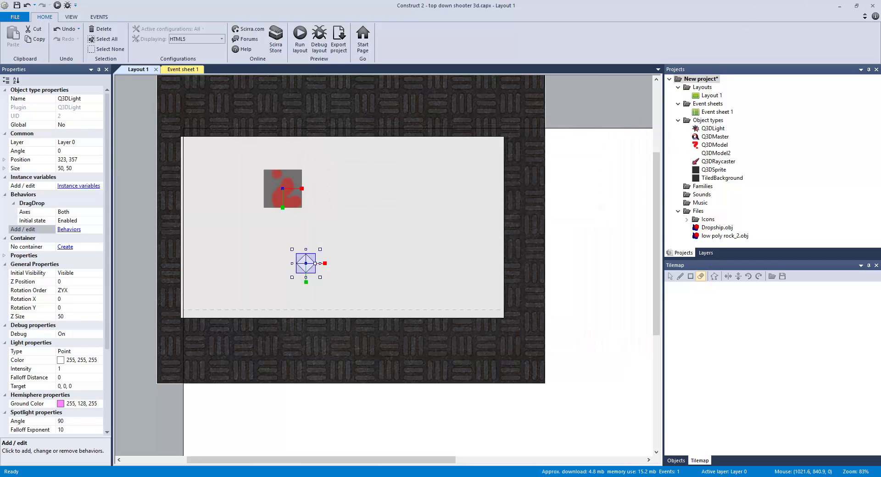
- Move the 3D light project window aside and return to the empty new project
{"action": "left_click", "coordinate": [578, 441]}
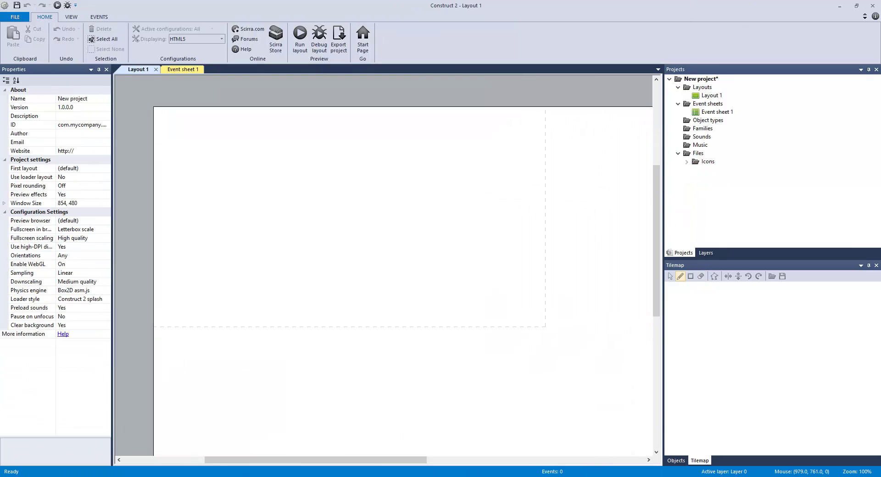
{"action": "left_click", "coordinate": [484, 438]}
{"action": "left_click_drag", "start_coordinate": [276, 5], "coordinate": [879, 104]}
{"action": "left_click", "coordinate": [755, 330]}
- Insert a Q3D Sprite object from the layout's Insert new object list
{"action": "right_click", "coordinate": [364, 245]}
{"action": "left_click", "coordinate": [419, 171]}
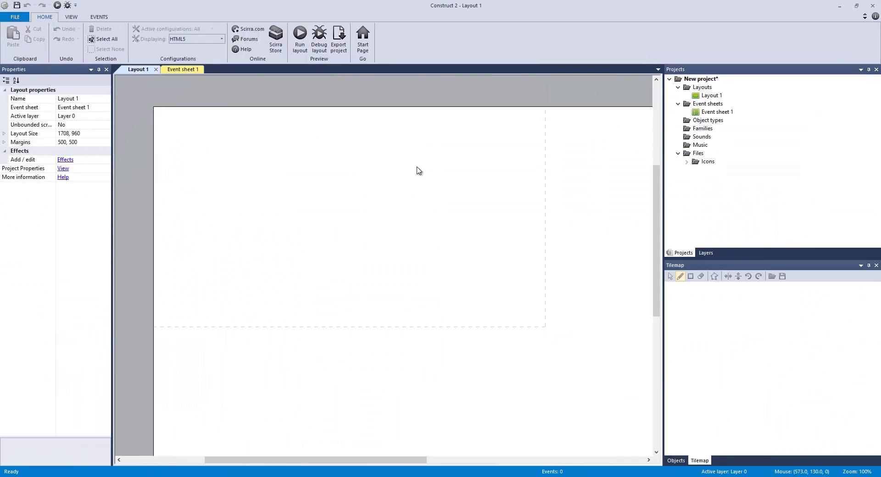
{"action": "right_click", "coordinate": [417, 172]}
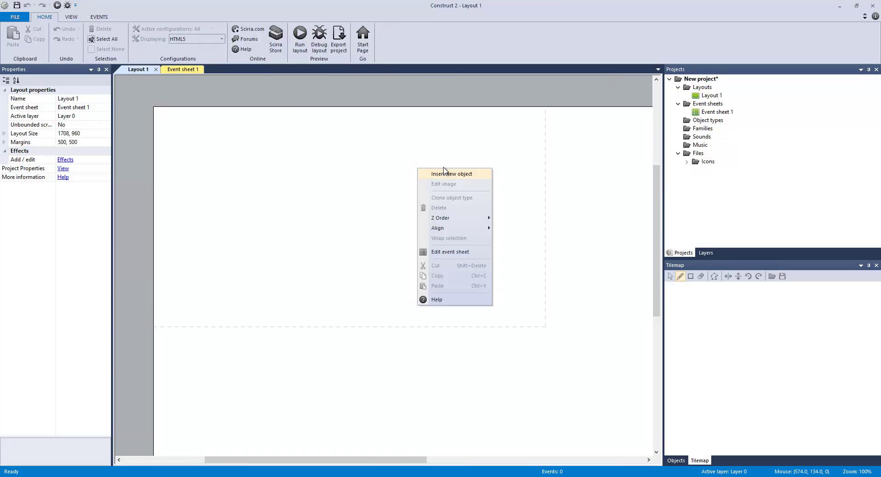
{"action": "left_click", "coordinate": [466, 175]}
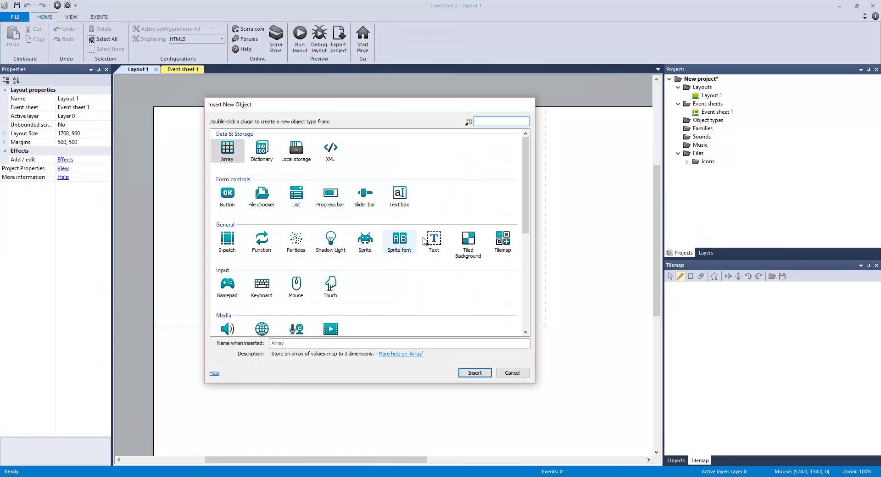
{"action": "scroll", "coordinate": [426, 253], "scroll_direction": "down", "scroll_amount": 10}
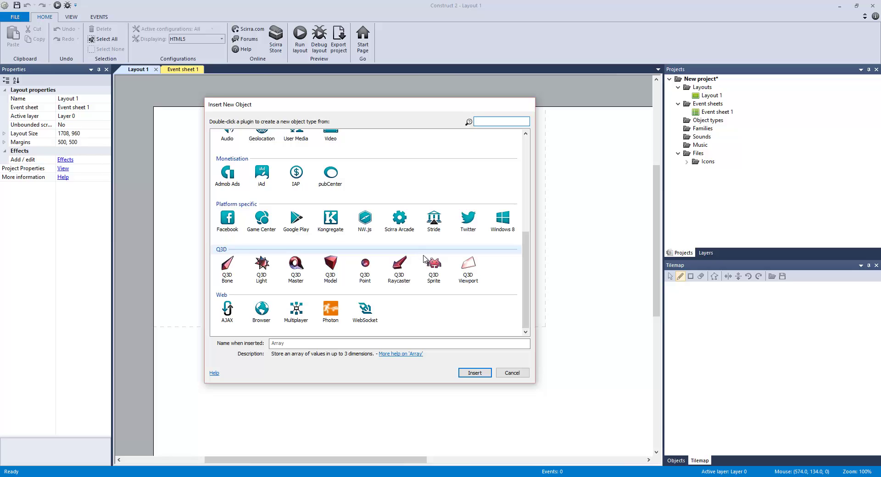
{"action": "double_click", "coordinate": [433, 265]}
- Place the Q3D Sprite at the layout's top-left and stretch it over the whole layout
{"action": "left_click", "coordinate": [333, 161]}
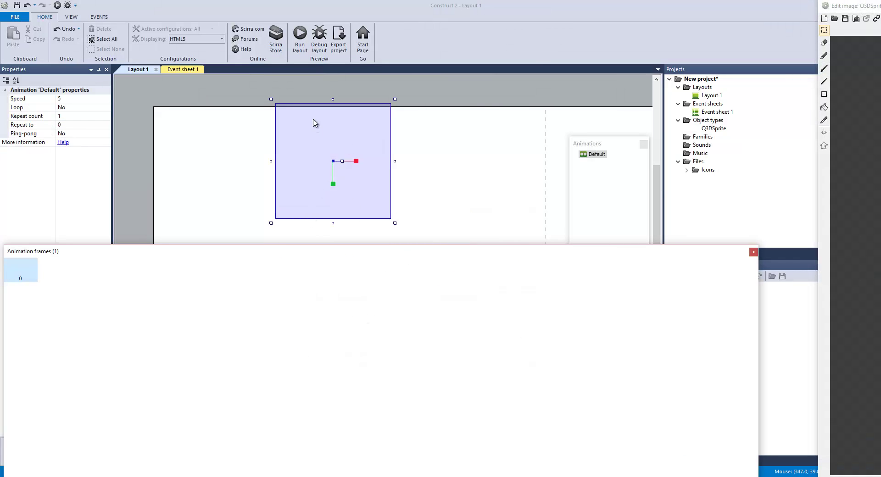
{"action": "left_click_drag", "start_coordinate": [315, 118], "coordinate": [197, 135]}
{"action": "left_click", "coordinate": [327, 425]}
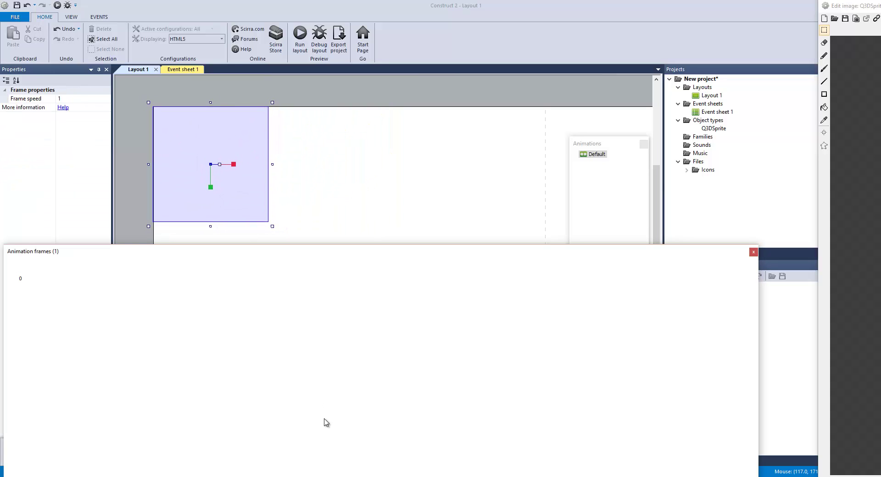
{"action": "left_click_drag", "start_coordinate": [340, 261], "coordinate": [339, 290]}
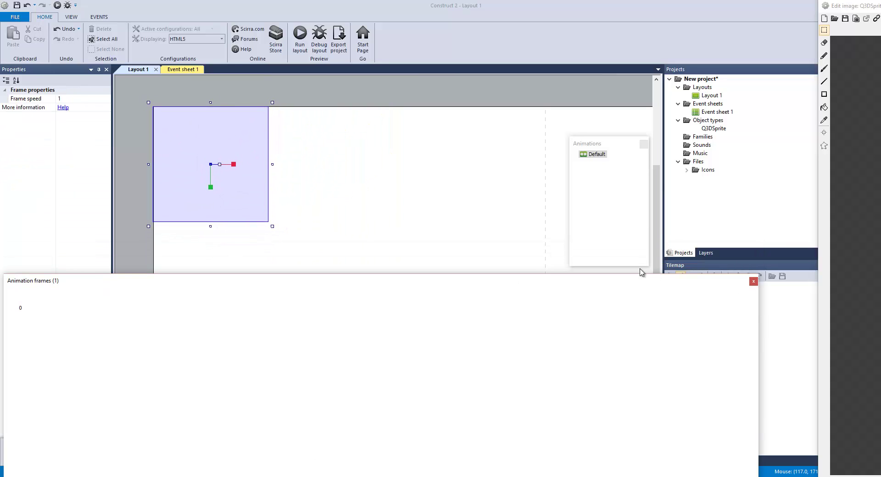
{"action": "left_click_drag", "start_coordinate": [658, 282], "coordinate": [803, 218]}
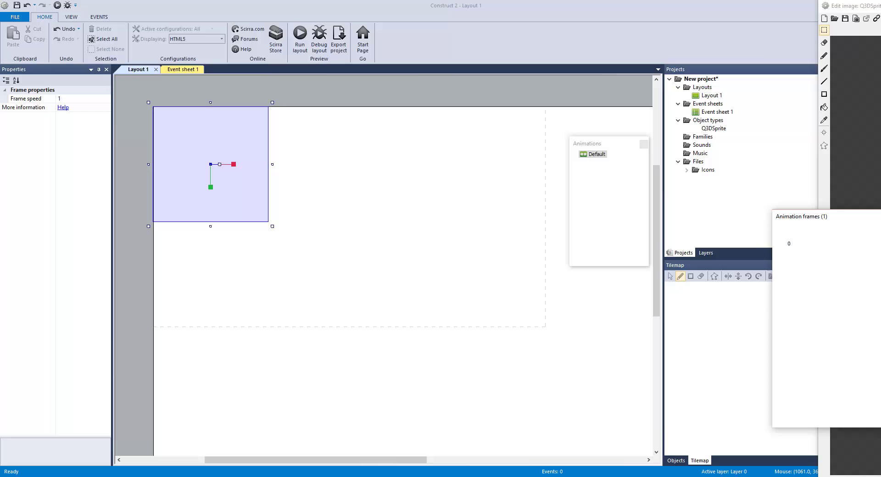
{"action": "left_click", "coordinate": [270, 230]}
{"action": "left_click", "coordinate": [226, 195]}
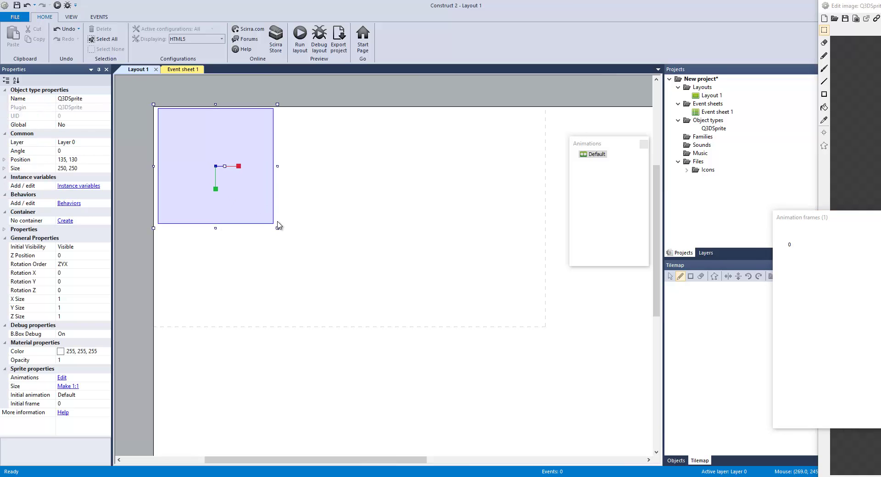
{"action": "left_click_drag", "start_coordinate": [277, 228], "coordinate": [558, 337]}
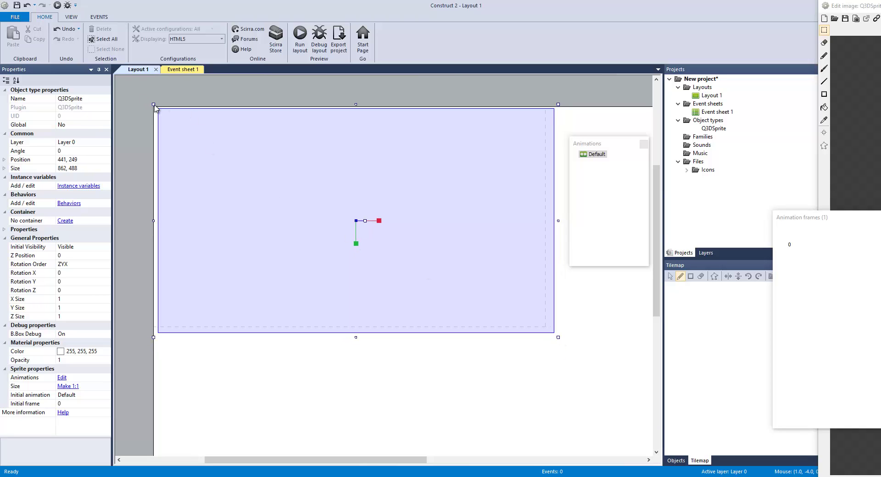
{"action": "left_click_drag", "start_coordinate": [154, 105], "coordinate": [141, 99]}
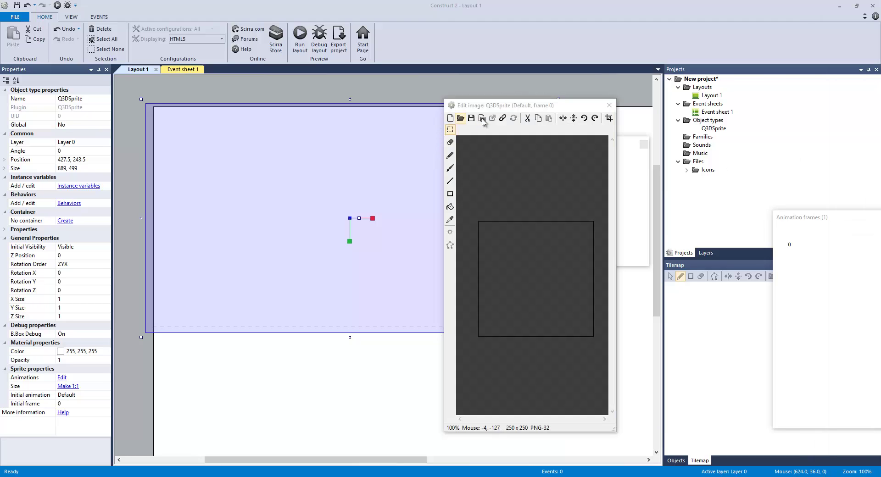
- Load tile019 from the maps folder as the sprite's image and close the image editor
{"action": "left_click", "coordinate": [461, 120]}
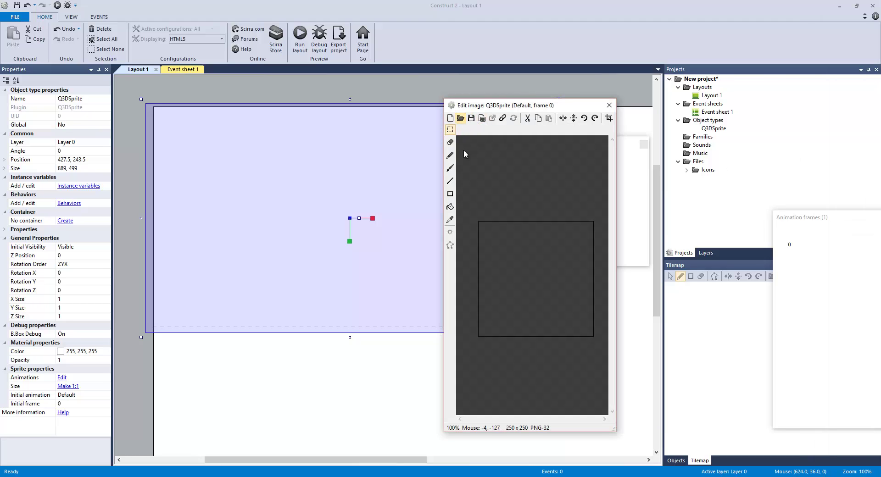
{"action": "left_click", "coordinate": [461, 118]}
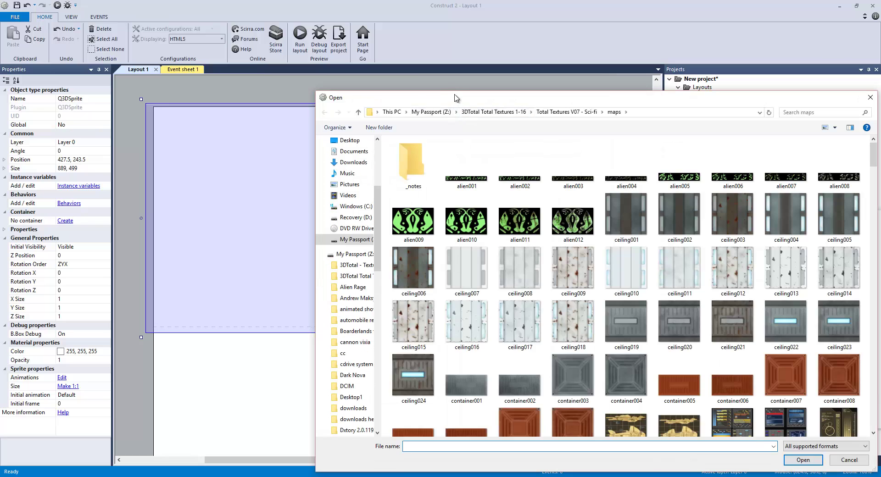
{"action": "left_click_drag", "start_coordinate": [453, 97], "coordinate": [329, 47]}
{"action": "scroll", "coordinate": [599, 219], "scroll_direction": "down", "scroll_amount": 10}
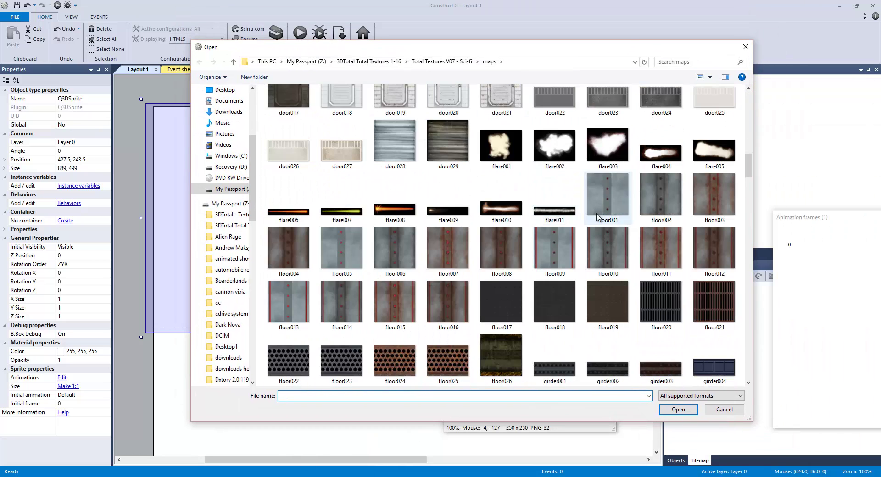
{"action": "scroll", "coordinate": [605, 246], "scroll_direction": "down", "scroll_amount": 10}
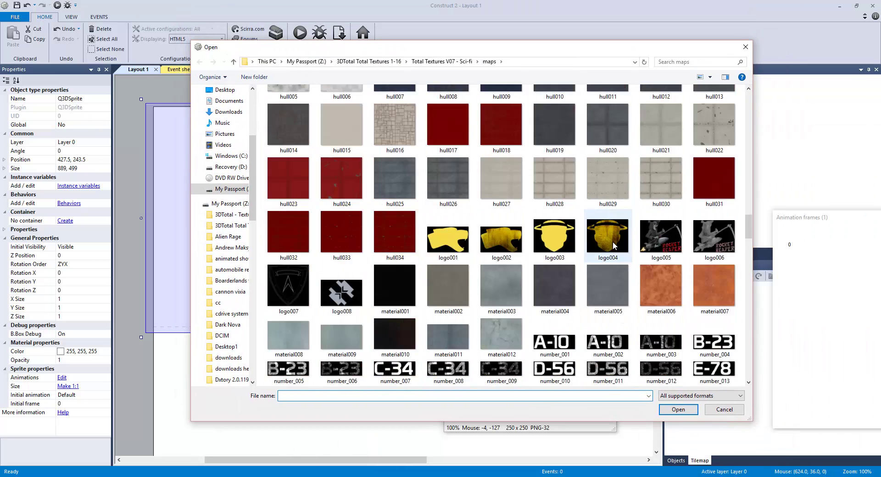
{"action": "scroll", "coordinate": [615, 246], "scroll_direction": "down", "scroll_amount": 12}
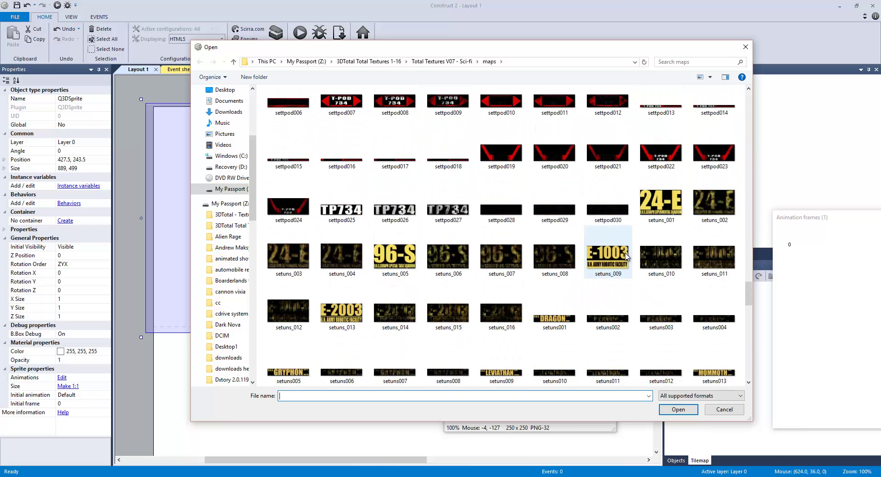
{"action": "scroll", "coordinate": [626, 256], "scroll_direction": "down", "scroll_amount": 6}
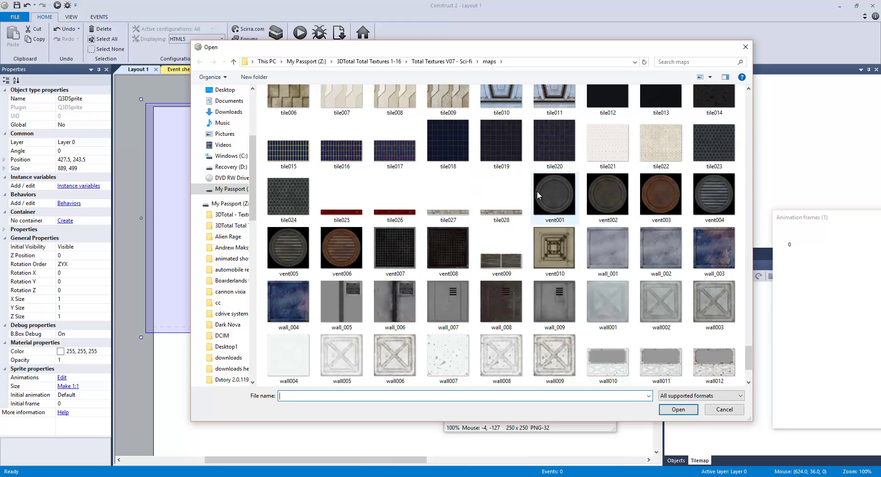
{"action": "scroll", "coordinate": [539, 205], "scroll_direction": "down", "scroll_amount": 2}
{"action": "scroll", "coordinate": [536, 221], "scroll_direction": "up", "scroll_amount": 3}
{"action": "scroll", "coordinate": [536, 221], "scroll_direction": "down", "scroll_amount": 3}
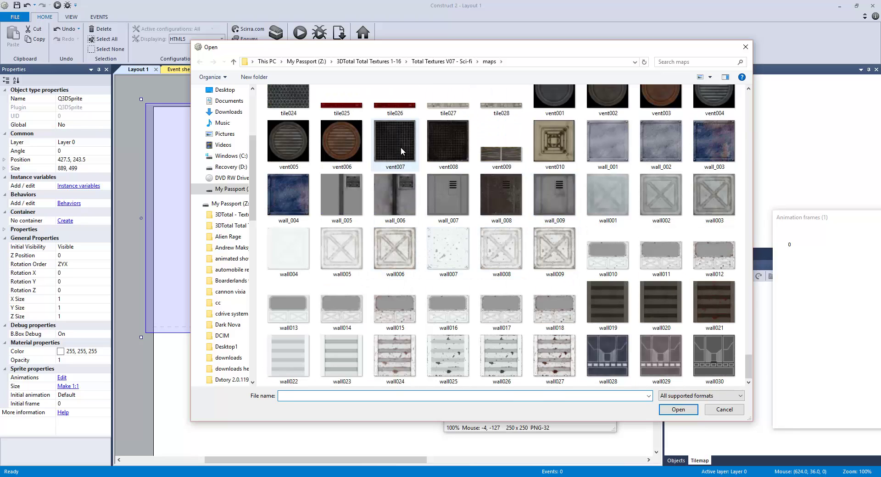
{"action": "scroll", "coordinate": [402, 148], "scroll_direction": "up", "scroll_amount": 2}
{"action": "left_click", "coordinate": [497, 164]}
{"action": "double_click", "coordinate": [498, 164]}
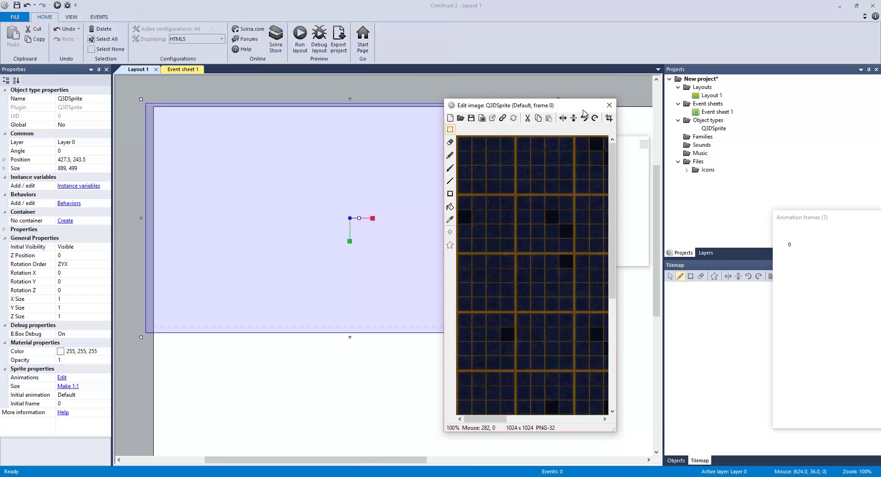
{"action": "left_click", "coordinate": [607, 108]}
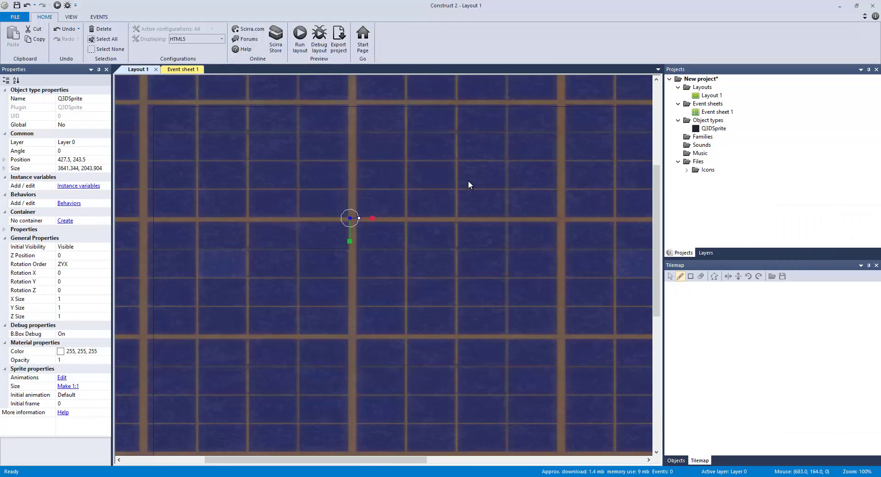
- Shrink the tiled floor sprite to 1155×667 and move it onto the layout area
{"action": "scroll", "coordinate": [468, 180], "scroll_direction": "down", "scroll_amount": 10, "text": "ctrl"}
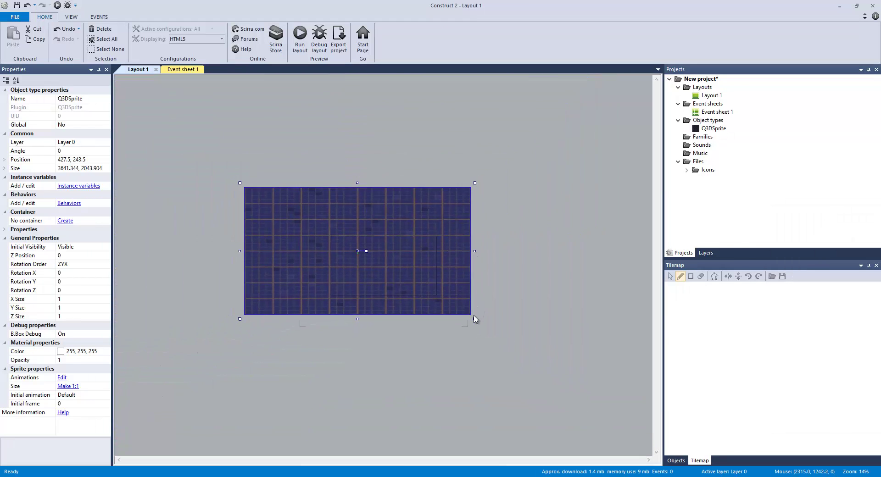
{"action": "left_click_drag", "start_coordinate": [473, 318], "coordinate": [318, 230]}
{"action": "scroll", "coordinate": [267, 207], "scroll_direction": "up", "scroll_amount": 3, "text": "ctrl"}
{"action": "left_click_drag", "start_coordinate": [255, 187], "coordinate": [390, 263]}
{"action": "scroll", "coordinate": [390, 262], "scroll_direction": "up", "scroll_amount": 1, "text": "ctrl"}
{"action": "scroll", "coordinate": [375, 261], "scroll_direction": "up", "scroll_amount": 6, "text": "ctrl"}
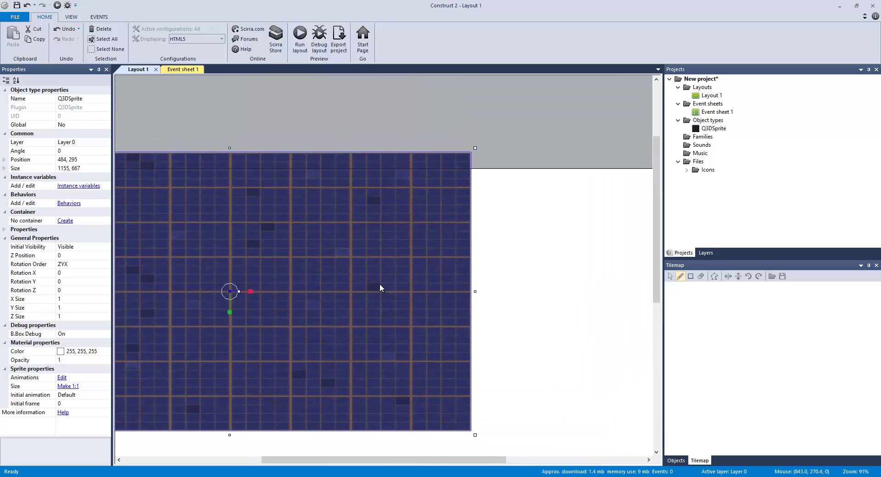
{"action": "left_click_drag", "start_coordinate": [369, 460], "coordinate": [280, 451]}
- Insert a Q3D Master, place it at 2, -1 and enlarge it to 877×489
{"action": "right_click", "coordinate": [316, 250]}
{"action": "left_click", "coordinate": [335, 256]}
{"action": "scroll", "coordinate": [322, 271], "scroll_direction": "down", "scroll_amount": 5}
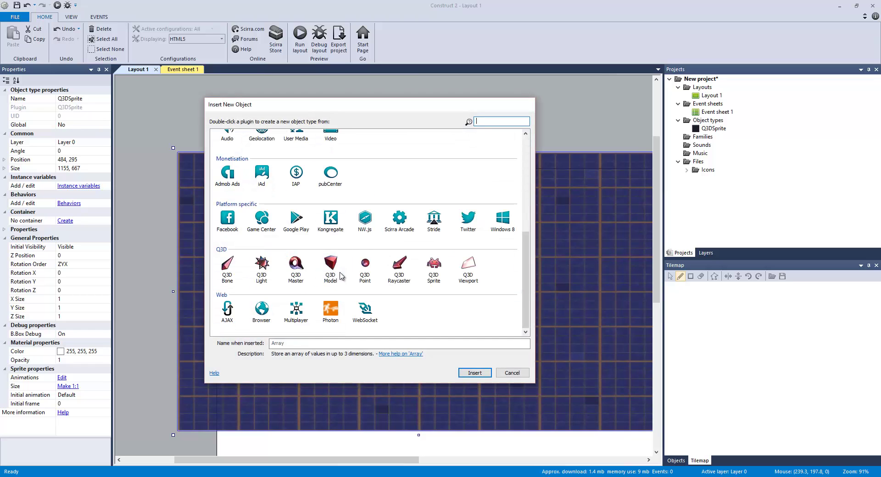
{"action": "double_click", "coordinate": [297, 268]}
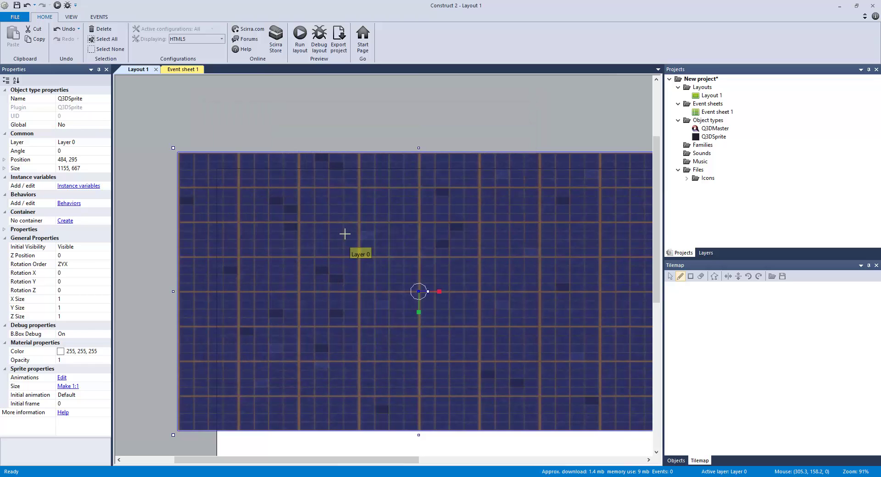
{"action": "left_click", "coordinate": [348, 237]}
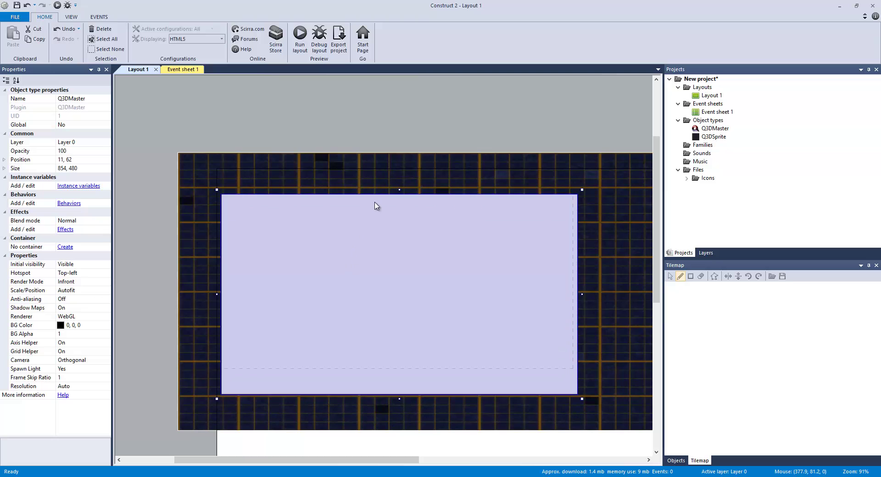
{"action": "left_click", "coordinate": [380, 184]}
{"action": "left_click", "coordinate": [339, 237]}
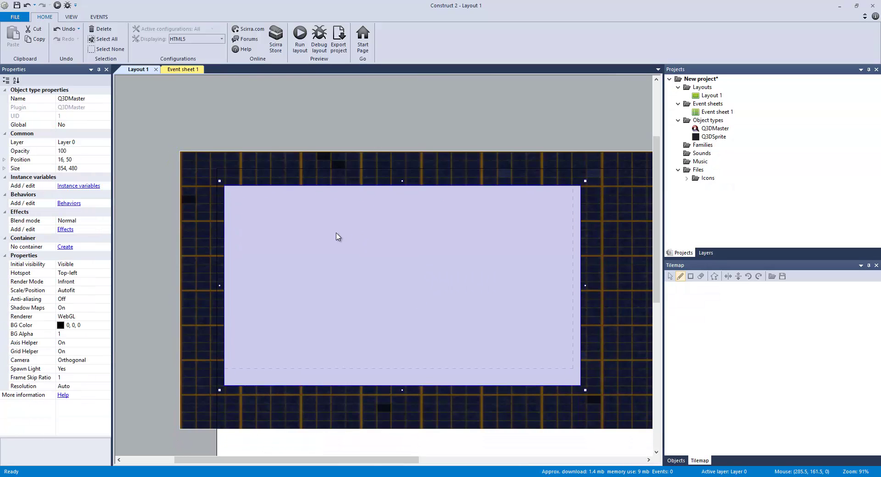
{"action": "left_click_drag", "start_coordinate": [333, 229], "coordinate": [331, 222]}
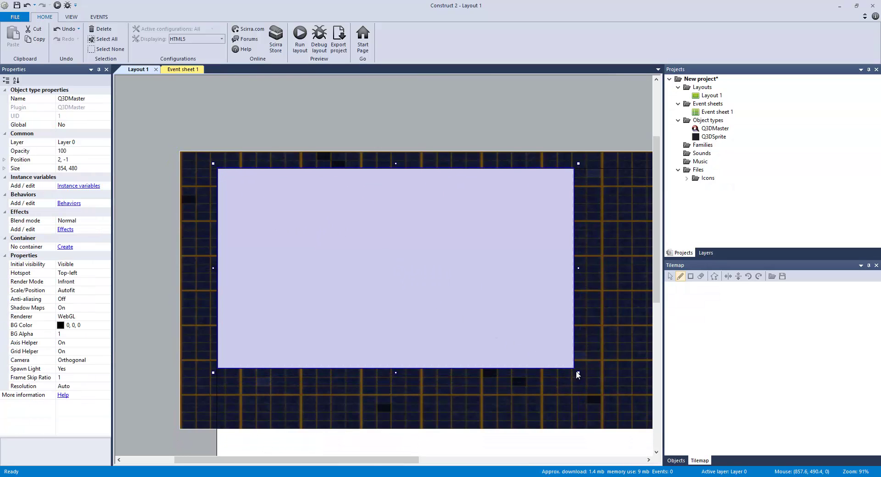
{"action": "mouse_move", "coordinate": [578, 373]}
{"action": "left_mouse_down"}
{"action": "mouse_move", "coordinate": [596, 379]}
{"action": "mouse_move", "coordinate": [588, 377]}
{"action": "left_mouse_up"}
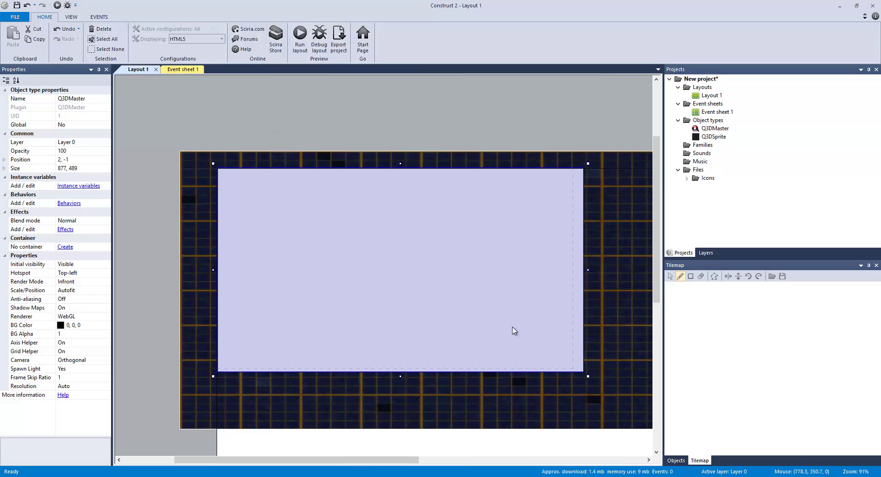
- Insert a Q3D Model object and place it on the layout above the floor
{"action": "right_click", "coordinate": [305, 258]}
{"action": "left_click", "coordinate": [332, 264]}
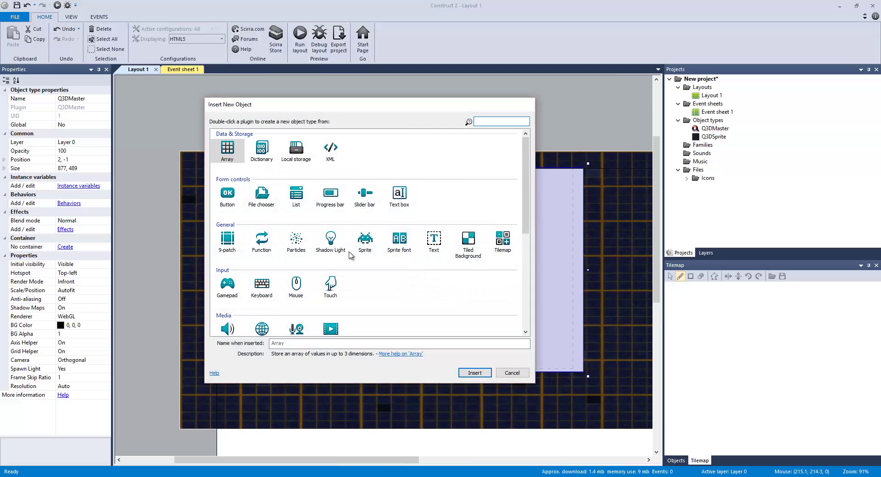
{"action": "scroll", "coordinate": [363, 259], "scroll_direction": "down", "scroll_amount": 5}
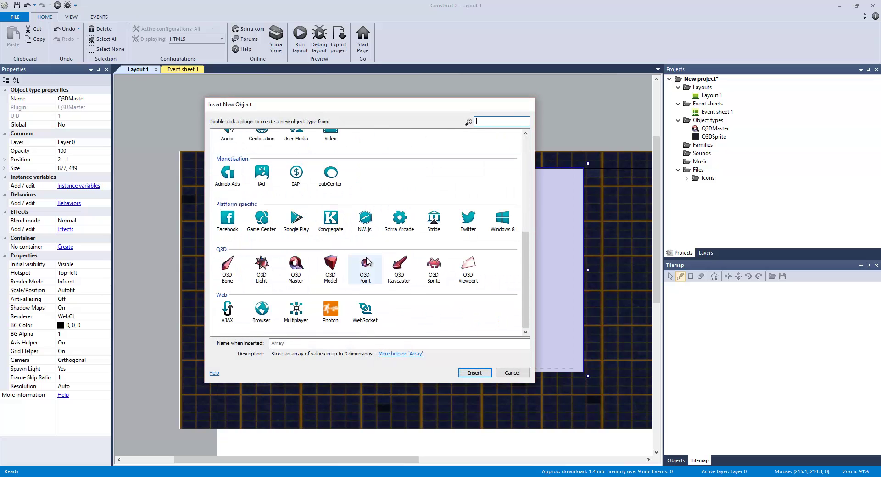
{"action": "double_click", "coordinate": [331, 266]}
{"action": "left_click", "coordinate": [290, 250]}
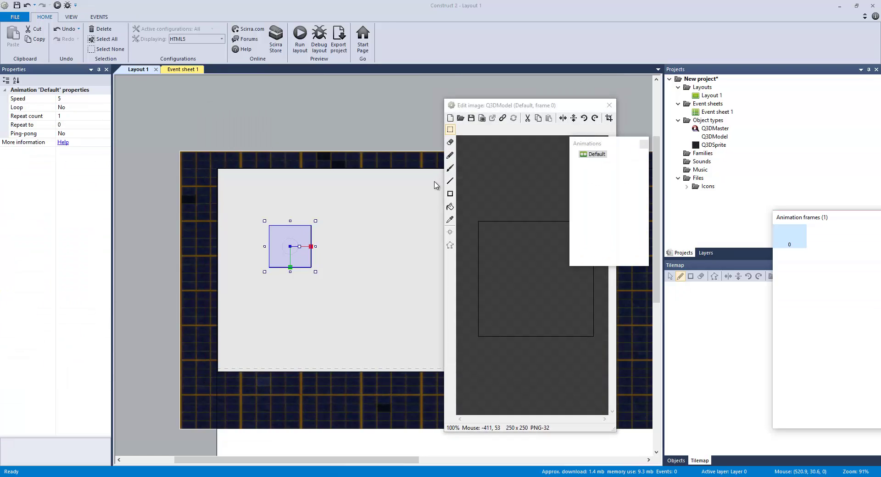
- Close the model's image editor without loading any image file
{"action": "left_click_drag", "start_coordinate": [513, 101], "coordinate": [485, 69]}
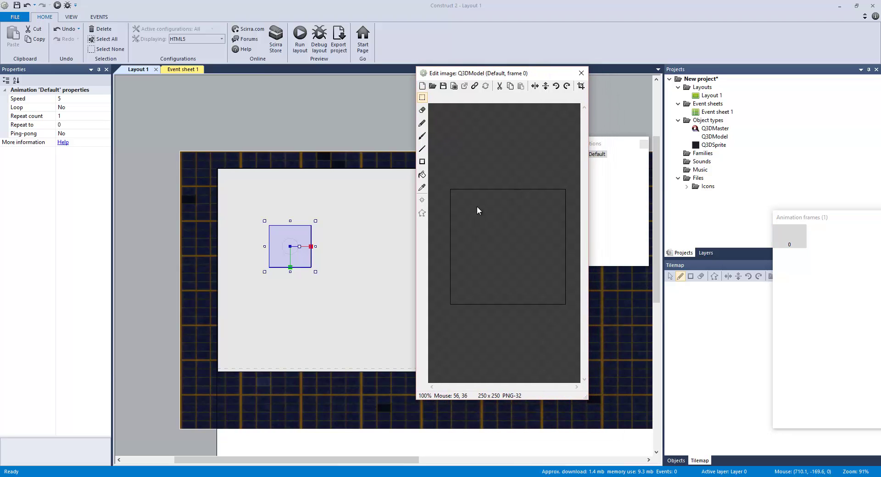
{"action": "left_click", "coordinate": [433, 86]}
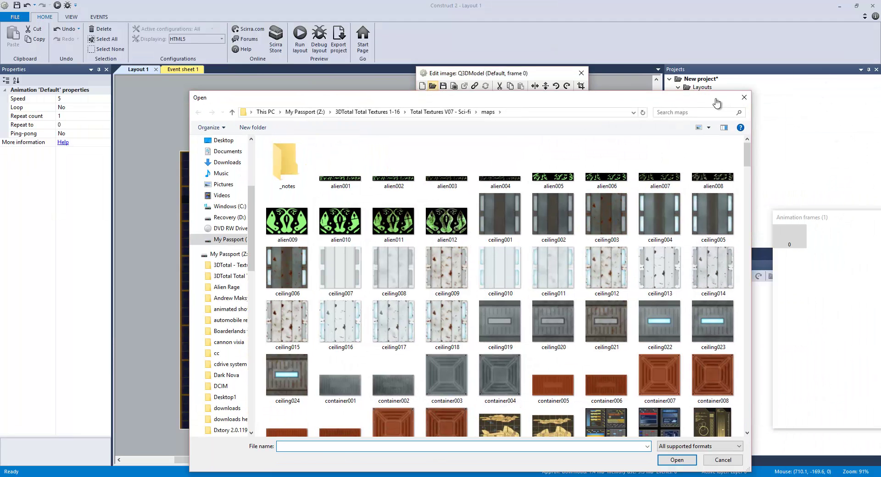
{"action": "left_click", "coordinate": [744, 97]}
{"action": "left_click", "coordinate": [581, 73]}
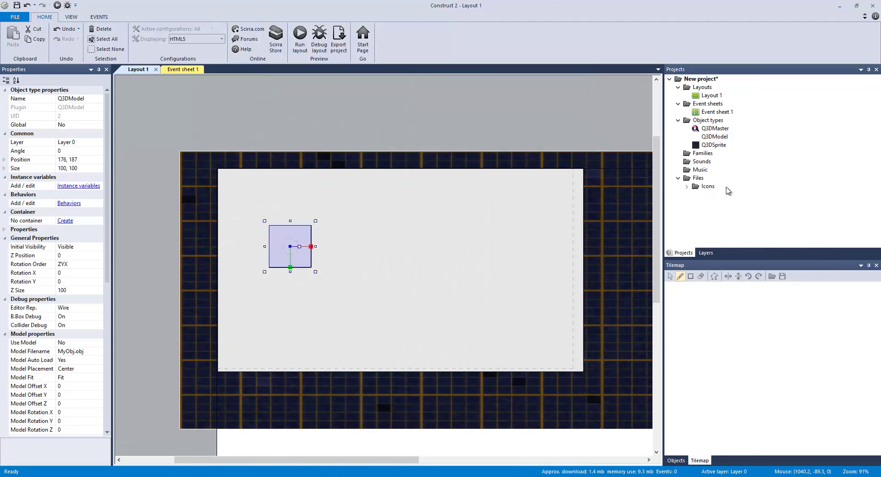
{"action": "left_click", "coordinate": [699, 178]}
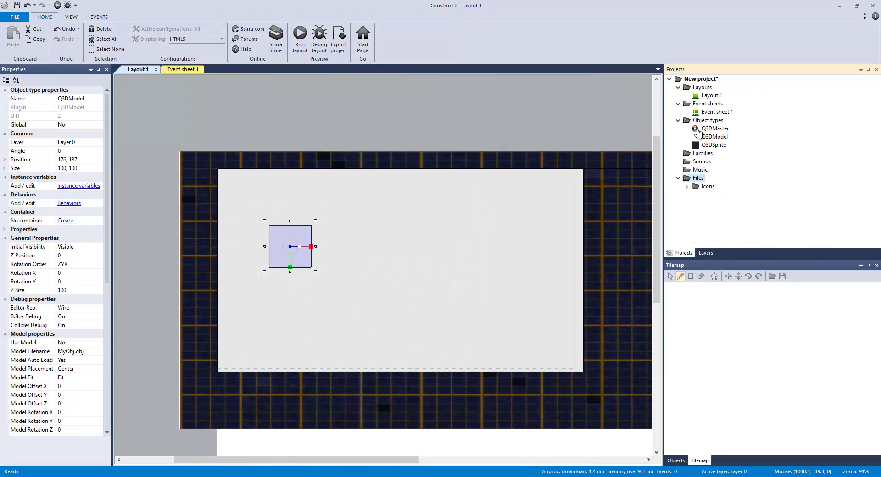
- Import doom marine.obj into the project's Files folder, searching for .obj files
{"action": "right_click", "coordinate": [690, 179]}
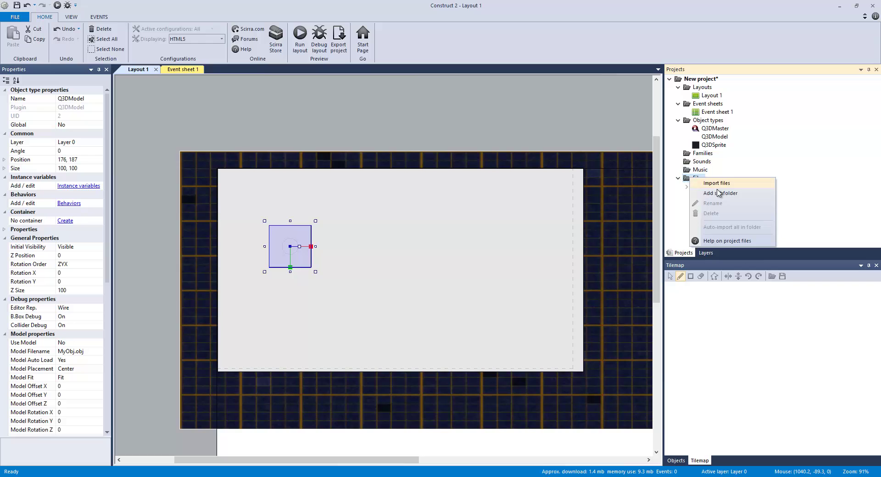
{"action": "left_click", "coordinate": [717, 183]}
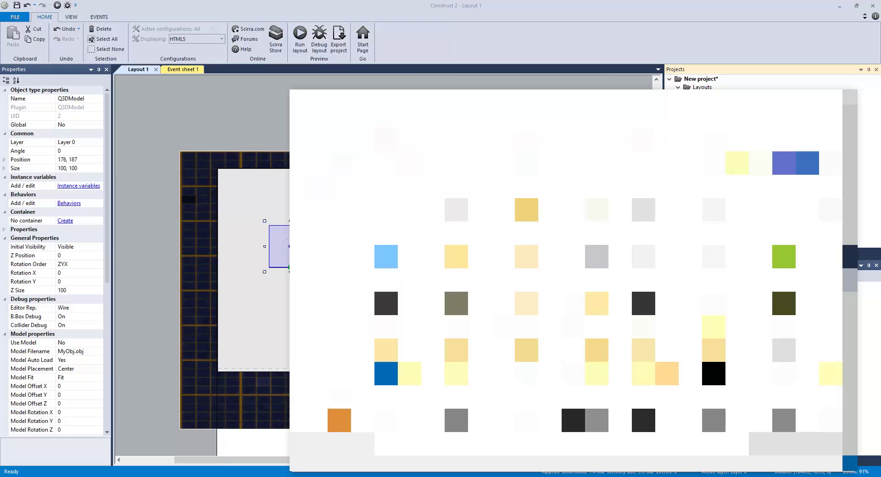
{"action": "left_click", "coordinate": [786, 112]}
{"action": "type", "text": ".obj"}
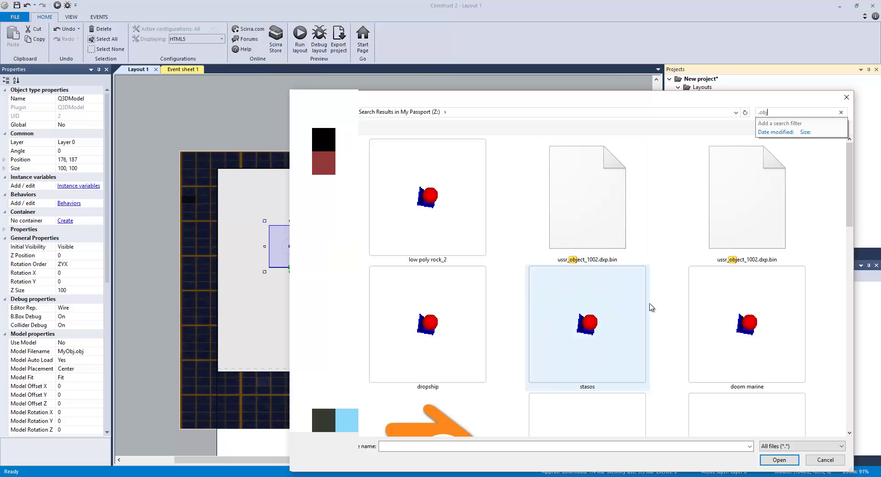
{"action": "scroll", "coordinate": [666, 306], "scroll_direction": "down", "scroll_amount": 2}
{"action": "double_click", "coordinate": [732, 259]}
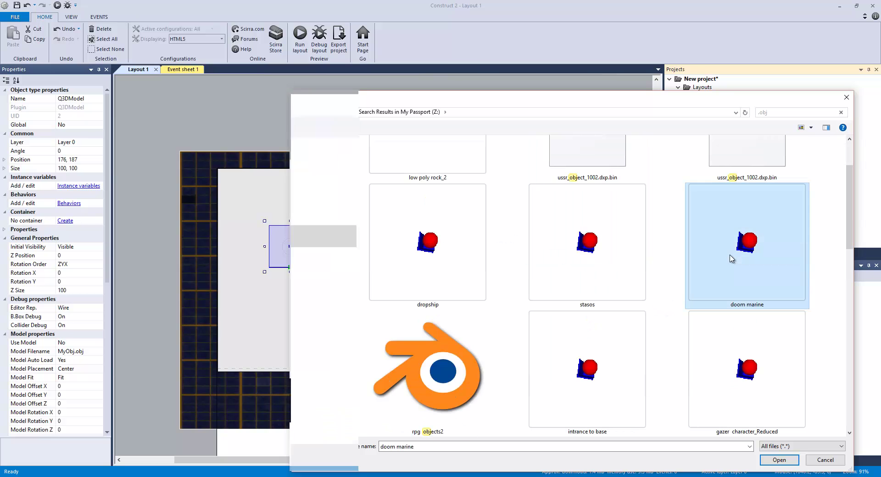
- Move the Q3DModel up-right to 251, 137 and import Dropship.obj as well
{"action": "left_click_drag", "start_coordinate": [297, 235], "coordinate": [312, 224]}
{"action": "left_click", "coordinate": [711, 195]}
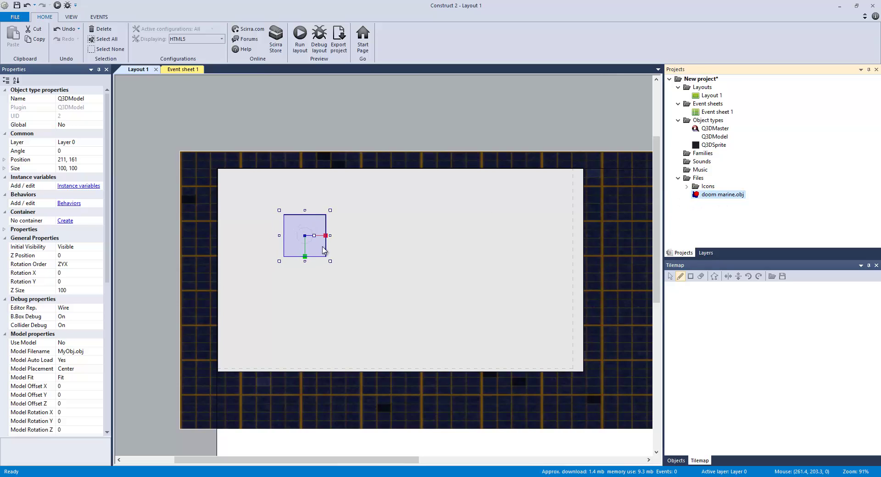
{"action": "left_click_drag", "start_coordinate": [311, 231], "coordinate": [329, 222]}
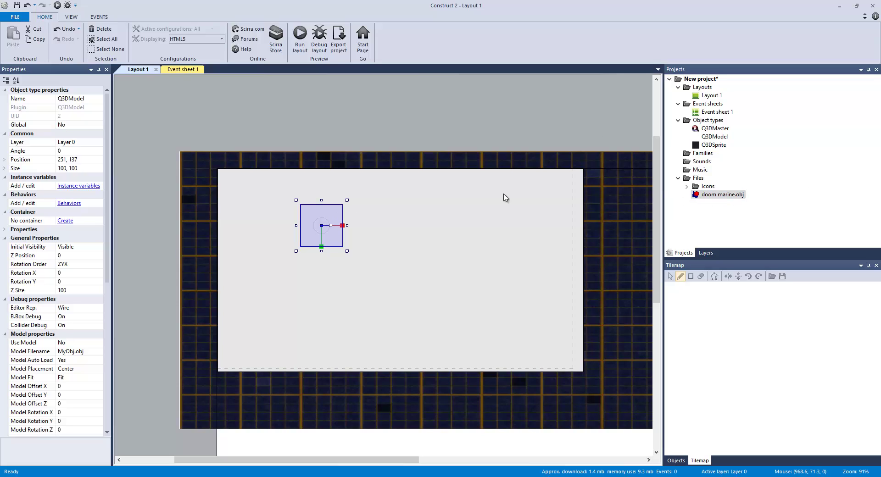
{"action": "double_click", "coordinate": [709, 180]}
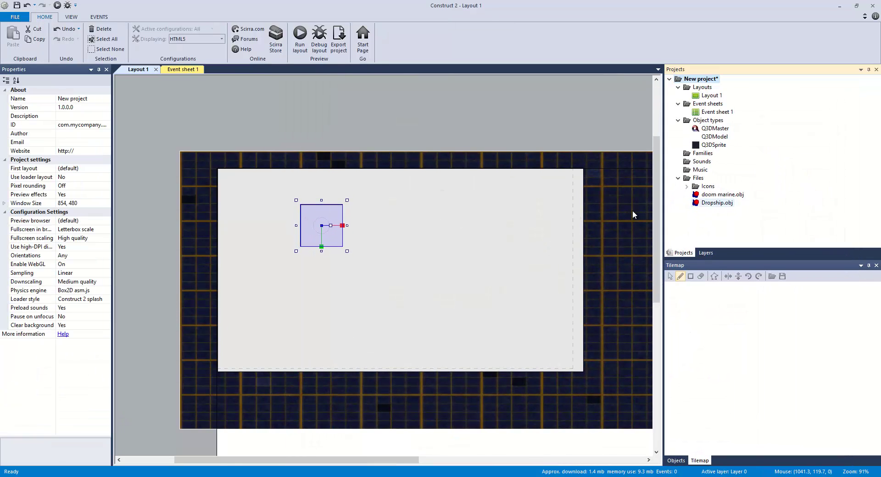
- Nudge the Q3DModel slightly right to position 259, 128
{"action": "left_click_drag", "start_coordinate": [338, 212], "coordinate": [327, 206]}
{"action": "right_click", "coordinate": [387, 222]}
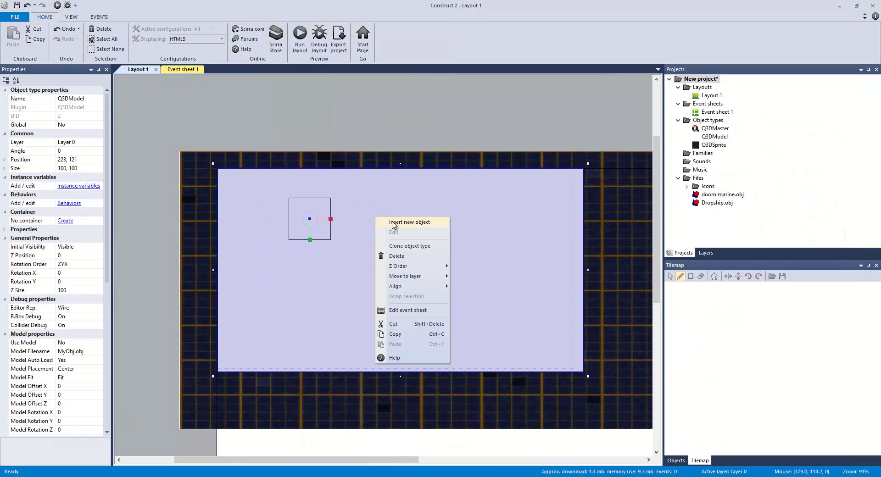
{"action": "left_click", "coordinate": [362, 192]}
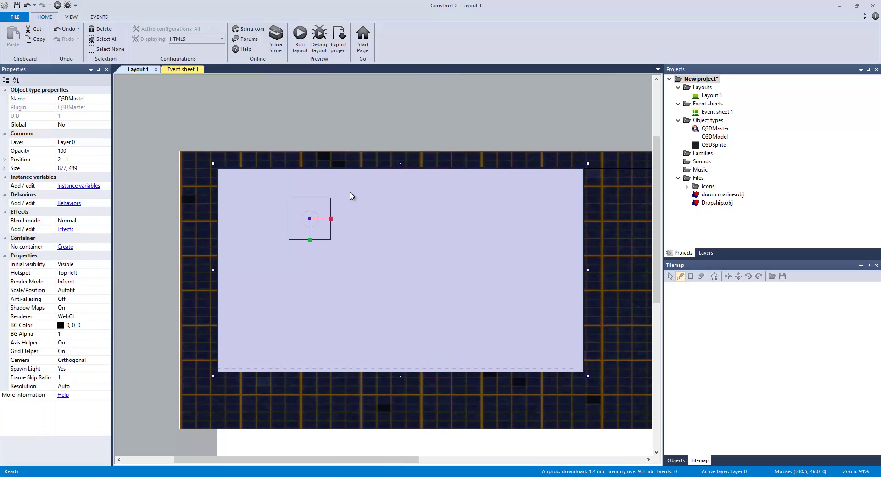
{"action": "left_click_drag", "start_coordinate": [713, 208], "coordinate": [459, 229]}
{"action": "left_click", "coordinate": [306, 217]}
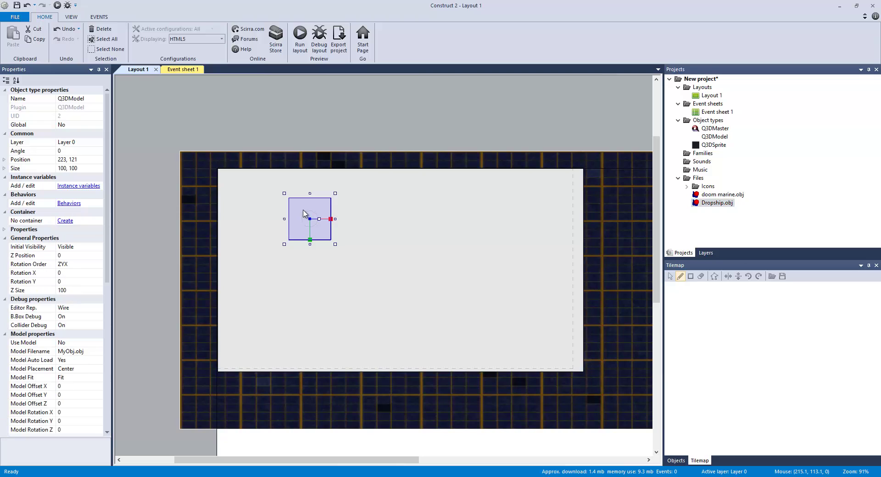
{"action": "left_click", "coordinate": [715, 195]}
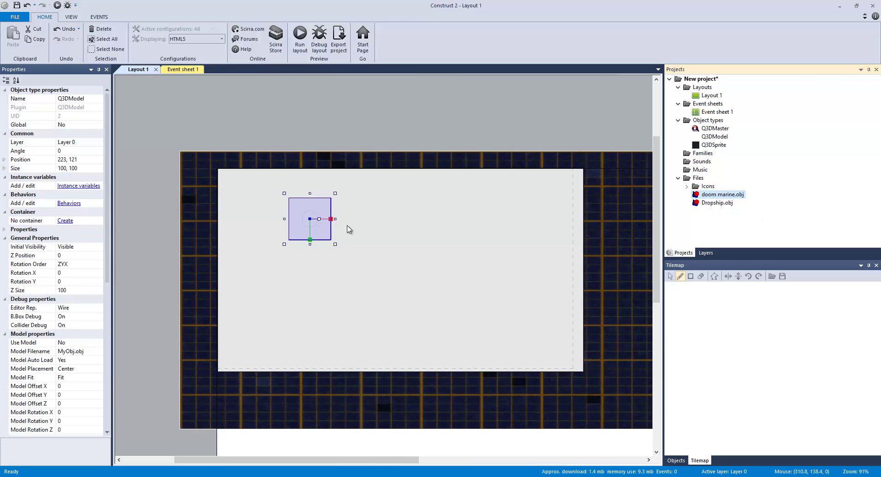
{"action": "left_click_drag", "start_coordinate": [318, 208], "coordinate": [333, 211]}
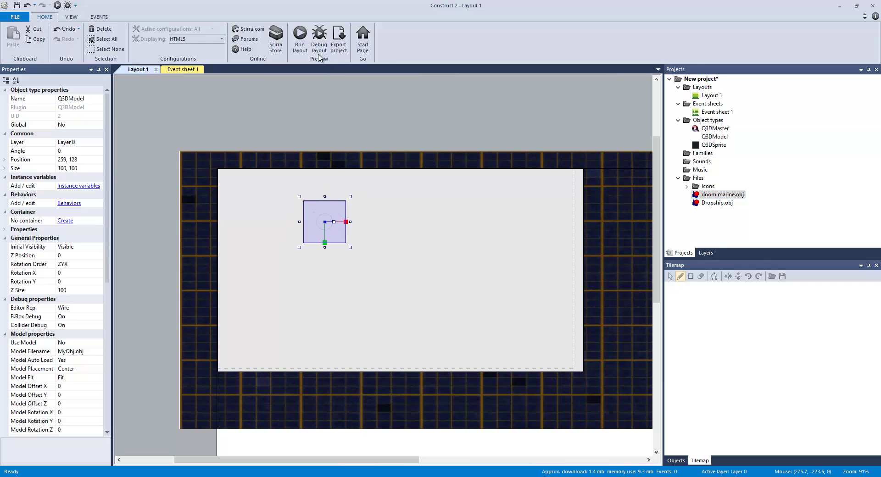
- Run a layout preview, then deselect everything to show the project properties
{"action": "left_click", "coordinate": [301, 46]}
{"action": "left_click", "coordinate": [305, 173]}
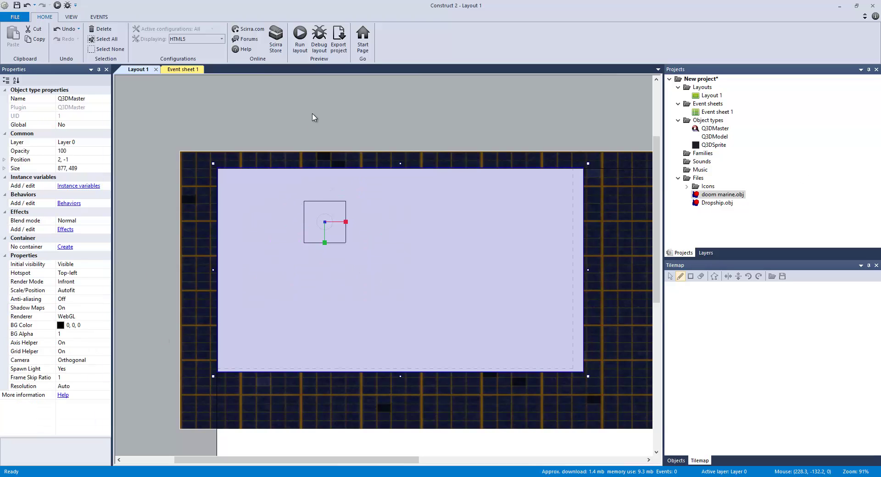
{"action": "left_click", "coordinate": [314, 118]}
- Set the project's Preview browser to NW.js
{"action": "left_click", "coordinate": [64, 168]}
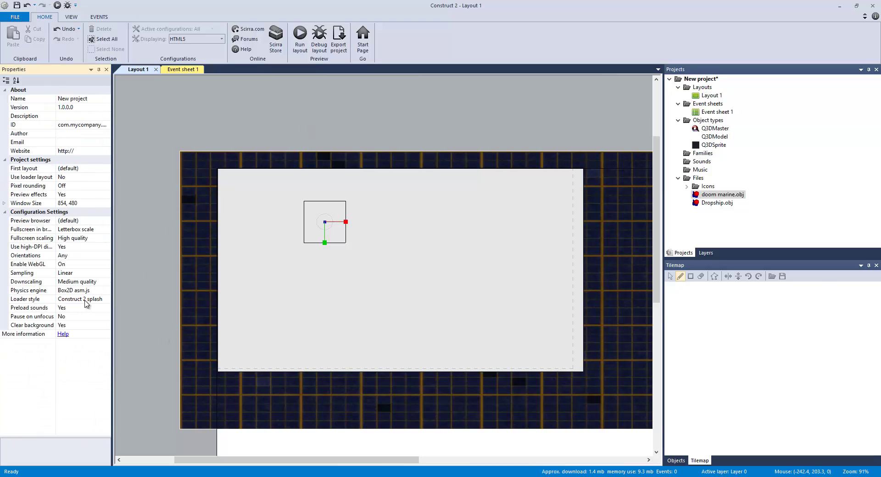
{"action": "left_click", "coordinate": [96, 221]}
{"action": "left_click", "coordinate": [106, 220]}
{"action": "left_click", "coordinate": [96, 270]}
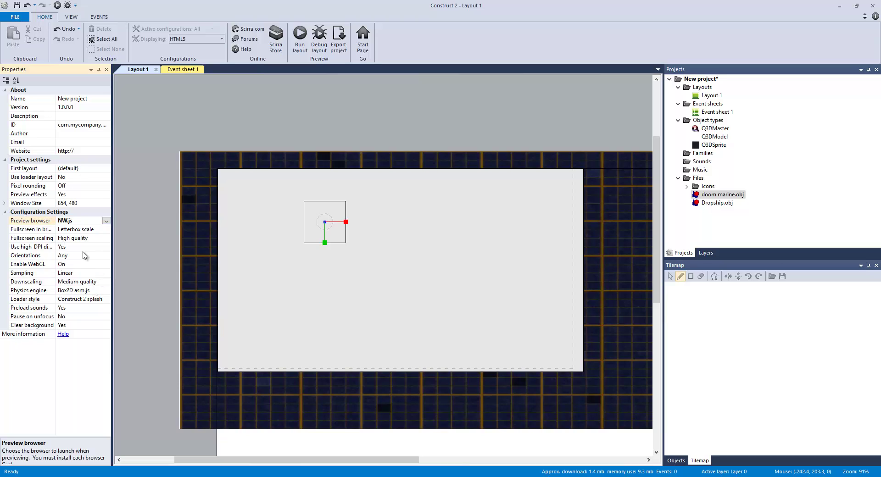
{"action": "left_click", "coordinate": [275, 108]}
- Preview the layout maximized in NW.js, close it, and reselect the Q3DModel
{"action": "left_click", "coordinate": [300, 34]}
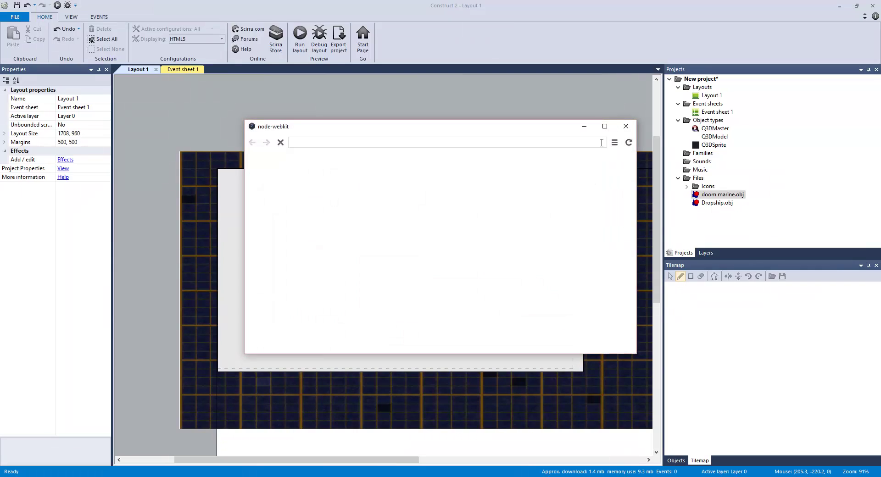
{"action": "left_click", "coordinate": [605, 127]}
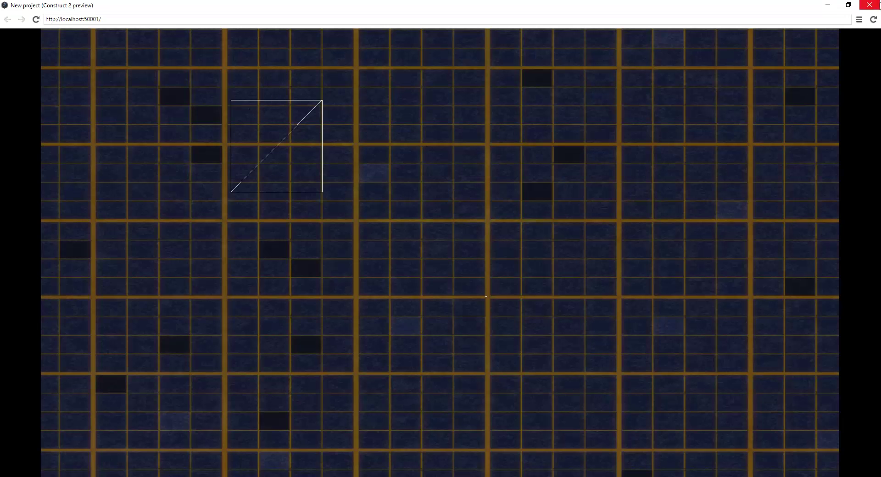
{"action": "left_click", "coordinate": [870, 5]}
{"action": "left_click", "coordinate": [341, 212]}
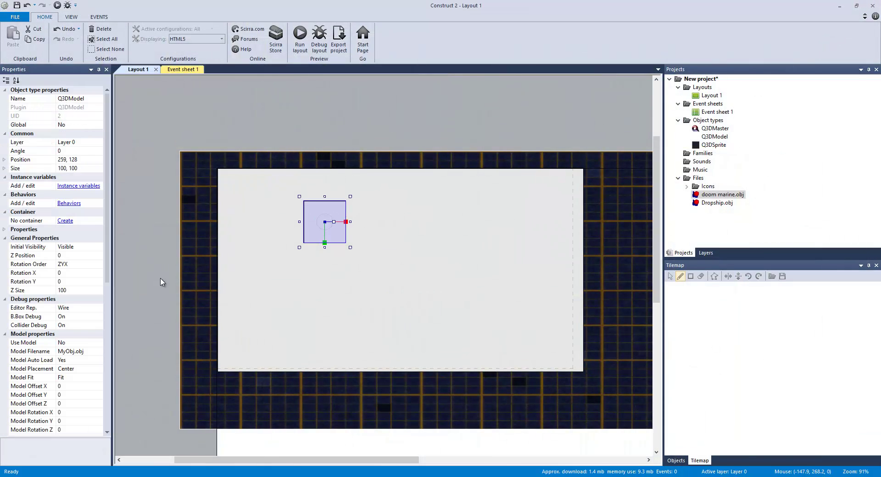
- Turn B.Box Debug and Collider Debug Off and set Editor Rep. to Textured
{"action": "scroll", "coordinate": [85, 295], "scroll_direction": "down", "scroll_amount": 2}
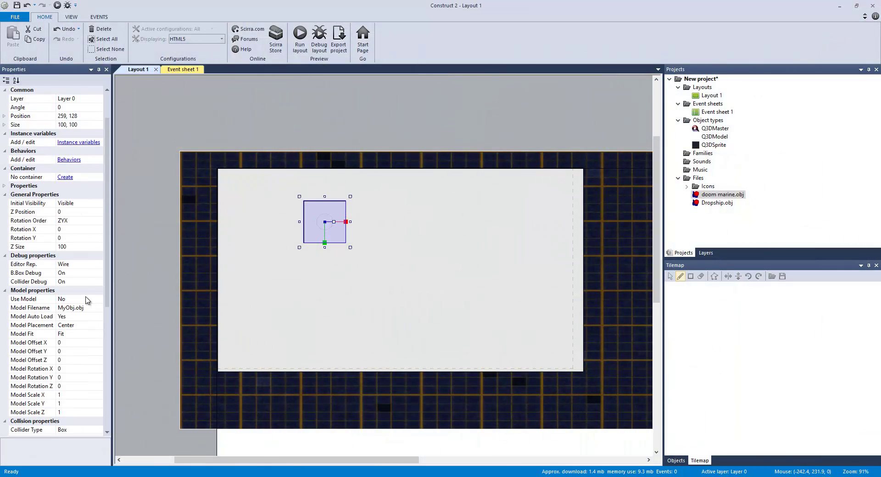
{"action": "scroll", "coordinate": [67, 255], "scroll_direction": "down", "scroll_amount": 8}
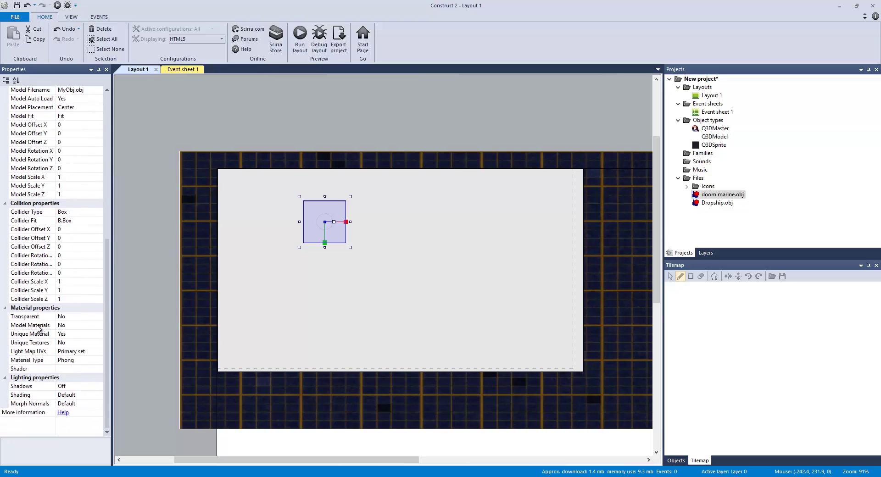
{"action": "scroll", "coordinate": [35, 324], "scroll_direction": "up", "scroll_amount": 6}
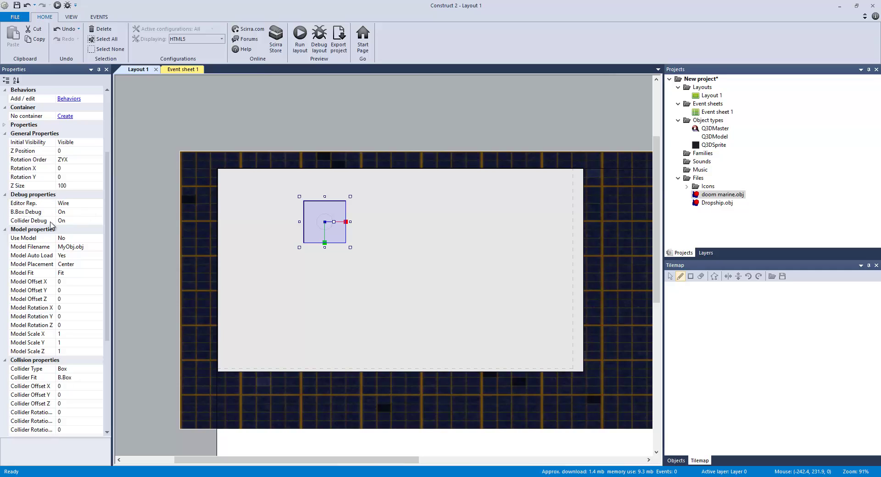
{"action": "left_click", "coordinate": [70, 213]}
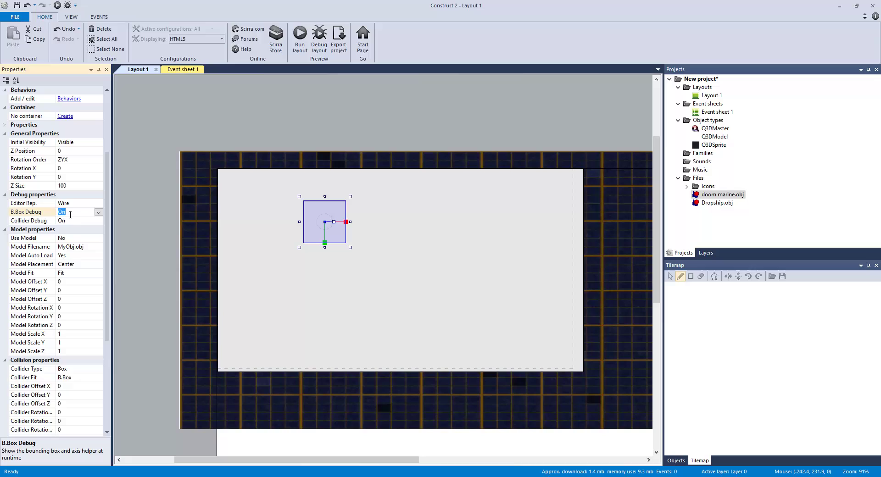
{"action": "left_click", "coordinate": [98, 212]}
{"action": "left_click", "coordinate": [88, 228]}
{"action": "left_click", "coordinate": [98, 220]}
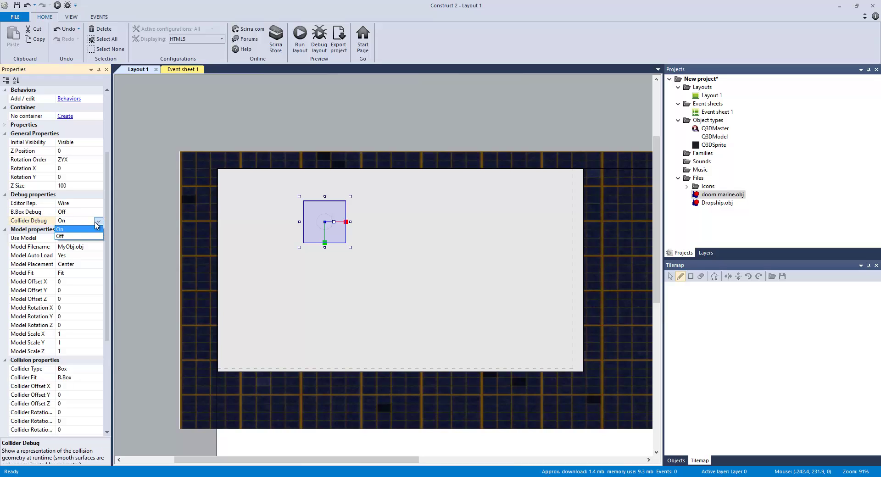
{"action": "left_click", "coordinate": [73, 236]}
{"action": "left_click", "coordinate": [87, 204]}
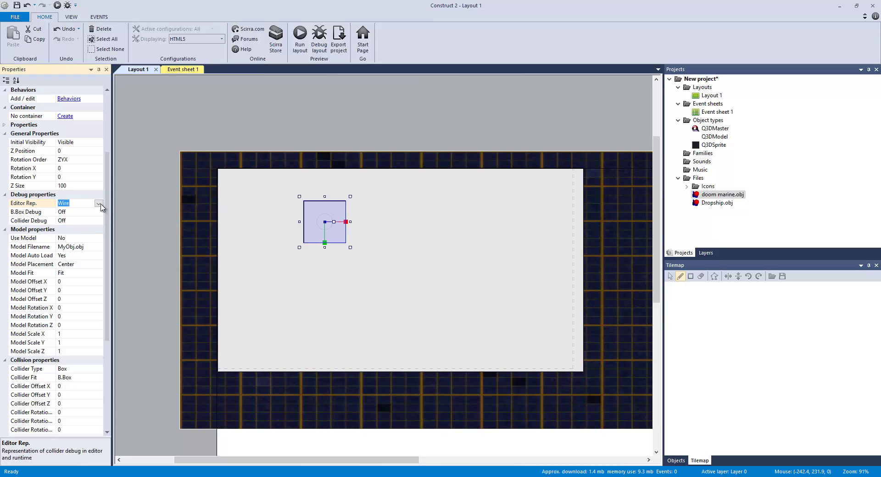
{"action": "left_click", "coordinate": [98, 203]}
{"action": "left_click", "coordinate": [76, 234]}
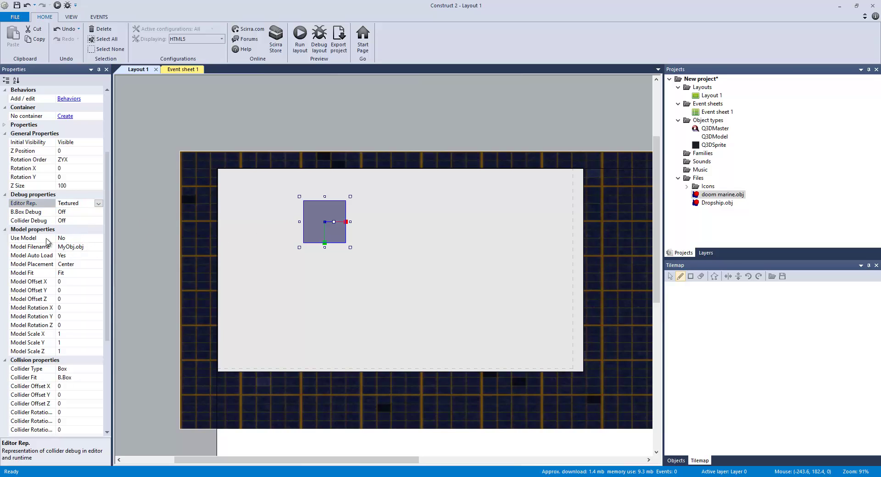
- Set Use Model to Yes and change Model Filename from MyObj.obj to Dropship.obj
{"action": "left_click", "coordinate": [80, 239]}
{"action": "left_click", "coordinate": [98, 238]}
{"action": "left_click", "coordinate": [91, 254]}
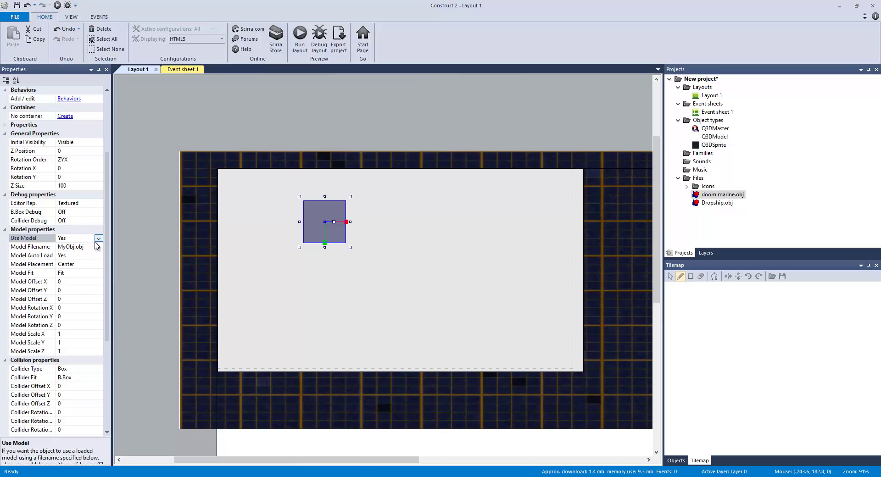
{"action": "left_click", "coordinate": [87, 247]}
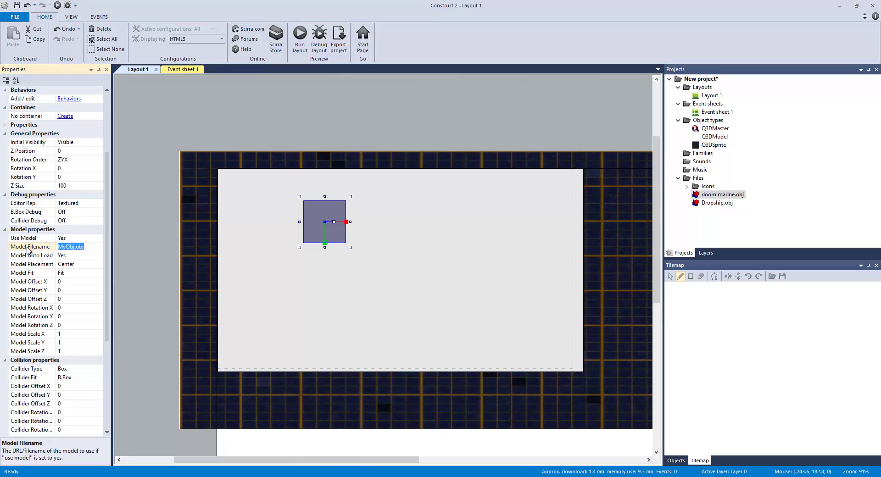
{"action": "right_click", "coordinate": [712, 204]}
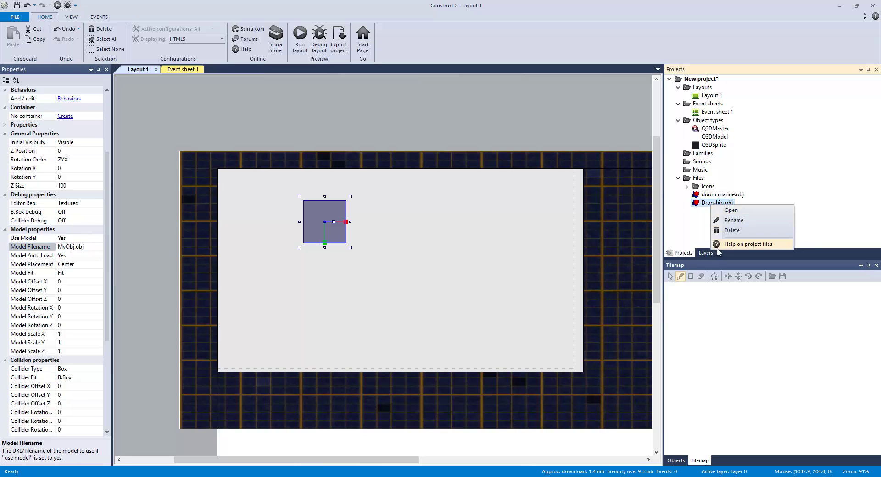
{"action": "left_click", "coordinate": [733, 222]}
{"action": "key", "text": "ctrl+c"}
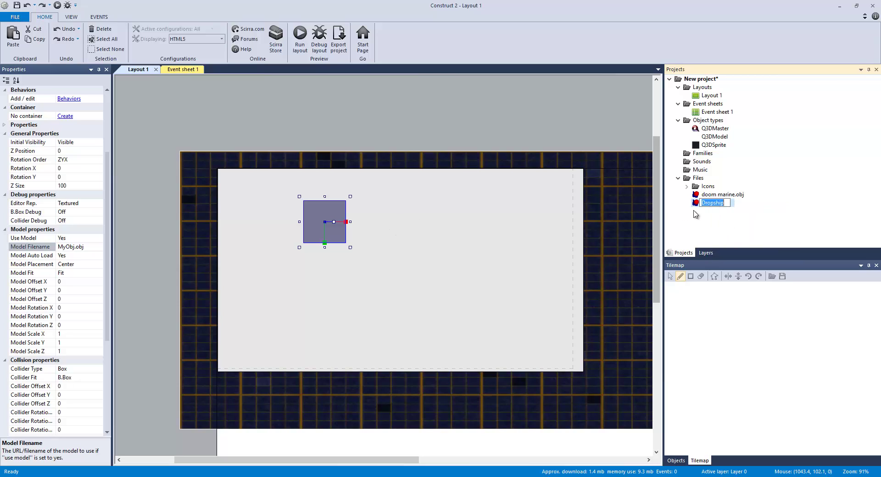
{"action": "double_click", "coordinate": [78, 247]}
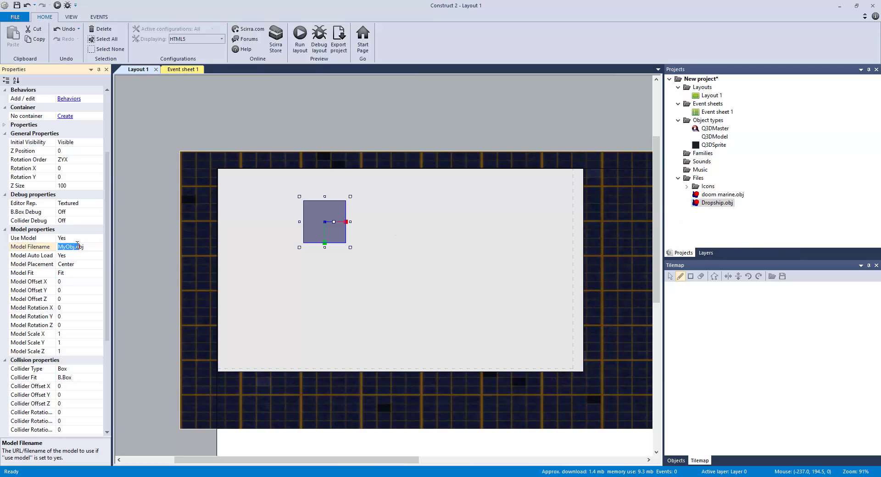
{"action": "left_click", "coordinate": [87, 244]}
{"action": "key", "text": "ctrl+a"}
{"action": "key", "text": "Home"}
{"action": "key", "text": "ctrl+v"}
{"action": "key", "text": "Return"}
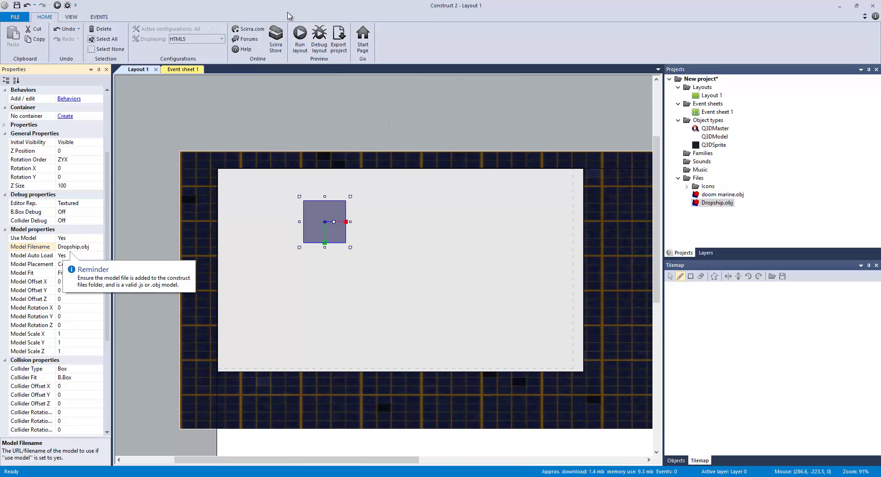
- Preview the layout maximized to see the white Dropship over the tiled floor, then close it
{"action": "left_click", "coordinate": [301, 35]}
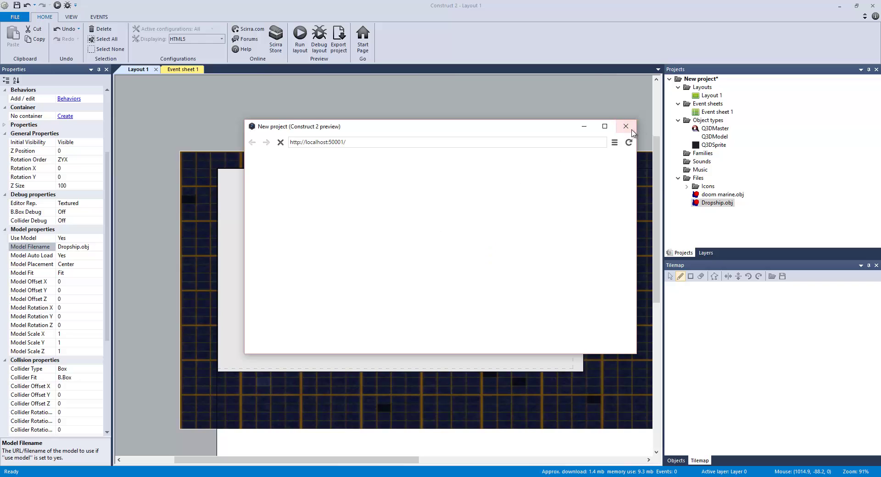
{"action": "left_click", "coordinate": [605, 126]}
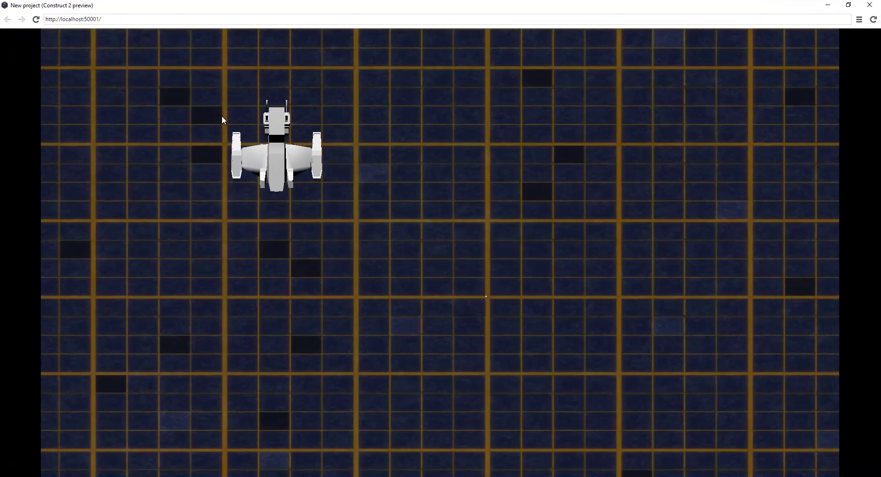
{"action": "left_click", "coordinate": [870, 5]}
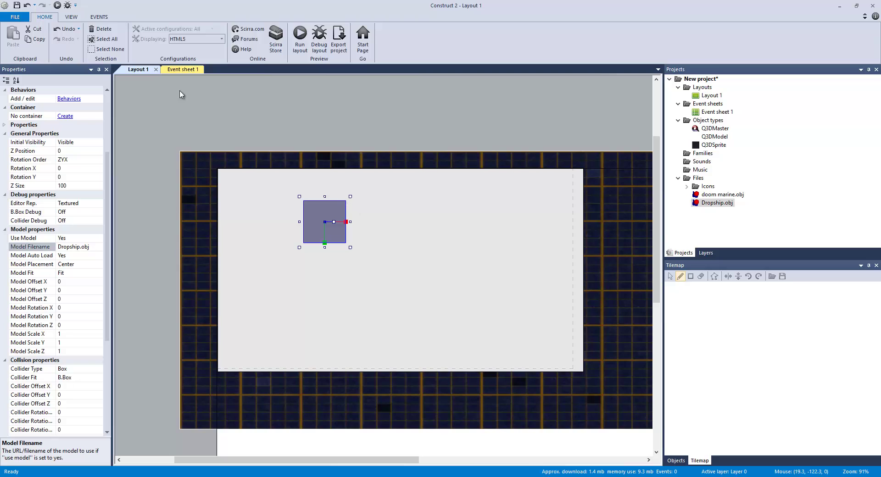
- On Event sheet 1, add a Q3DModel On created event
{"action": "left_click", "coordinate": [180, 69]}
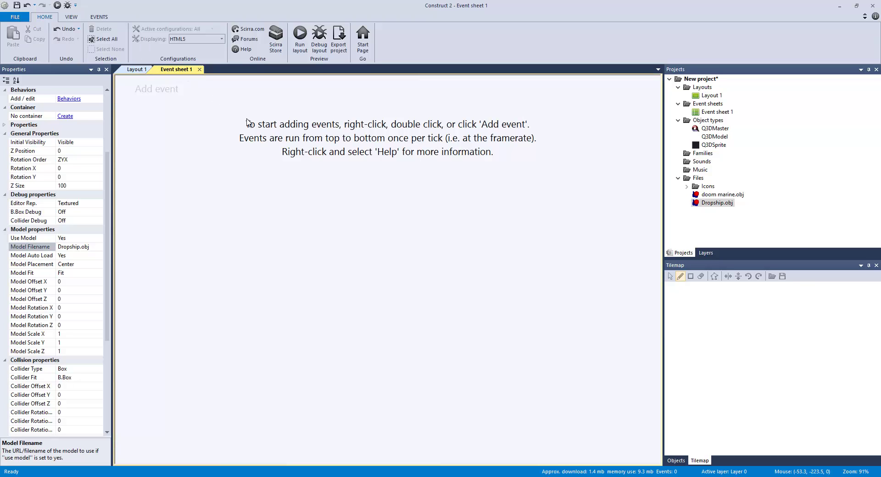
{"action": "left_click", "coordinate": [156, 89]}
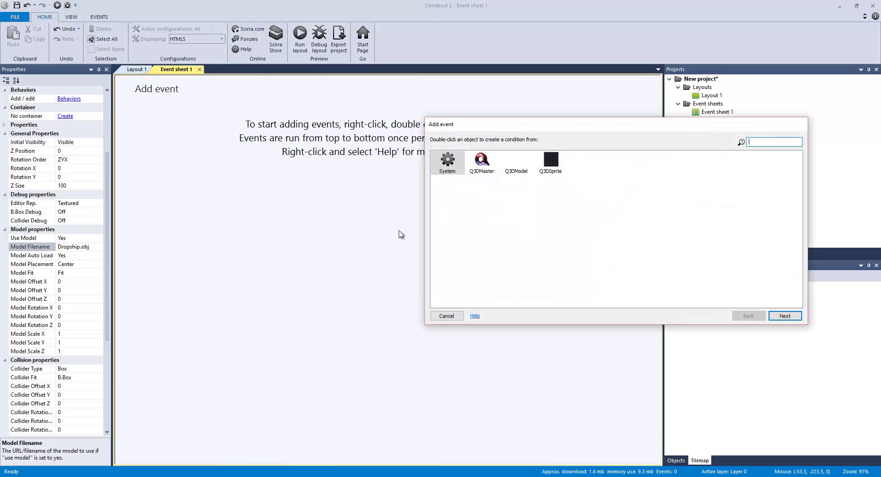
{"action": "left_click", "coordinate": [447, 316]}
{"action": "left_click", "coordinate": [171, 89]}
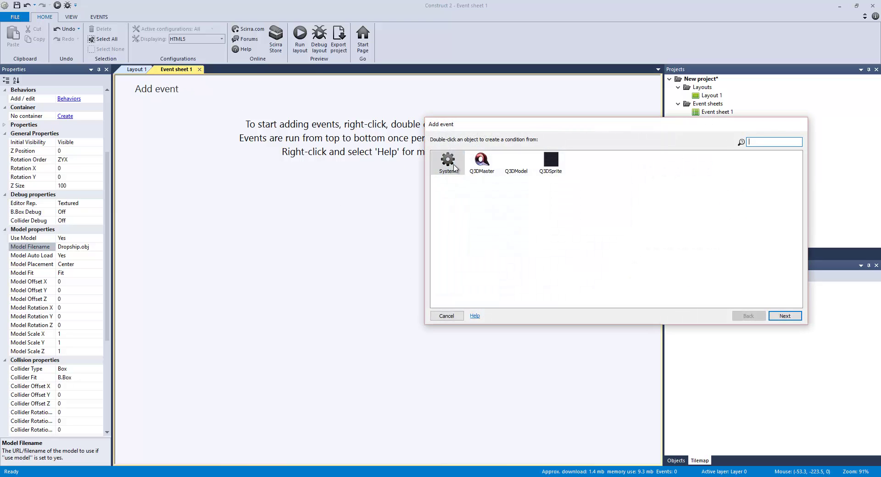
{"action": "double_click", "coordinate": [519, 165]}
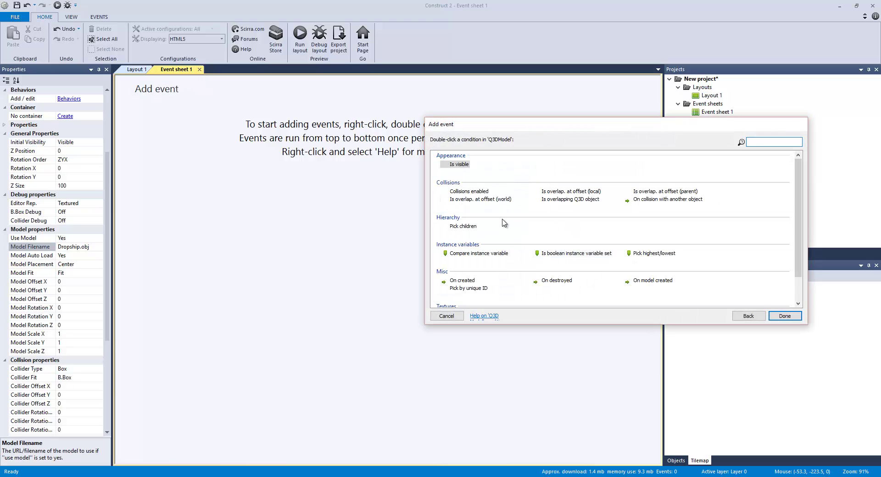
{"action": "scroll", "coordinate": [532, 271], "scroll_direction": "down", "scroll_amount": 2}
{"action": "scroll", "coordinate": [645, 277], "scroll_direction": "up", "scroll_amount": 2}
{"action": "left_click", "coordinate": [447, 315]}
{"action": "left_click", "coordinate": [151, 91]}
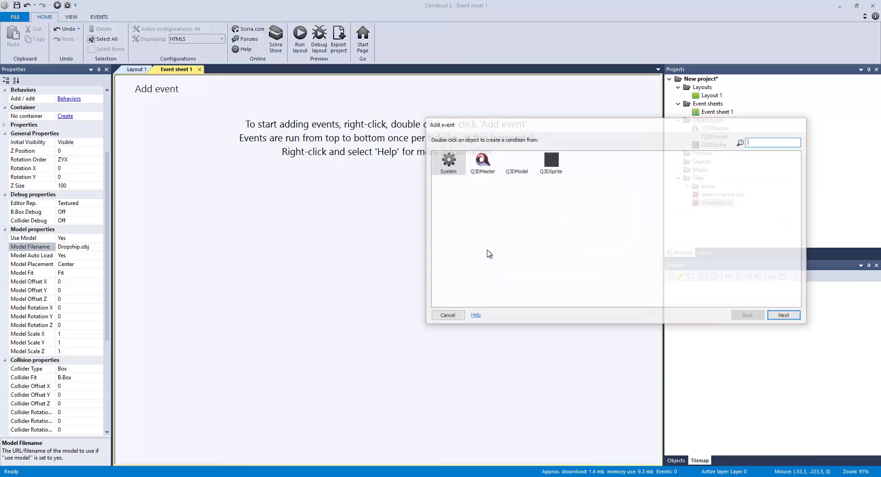
{"action": "left_click", "coordinate": [515, 165]}
{"action": "double_click", "coordinate": [515, 164]}
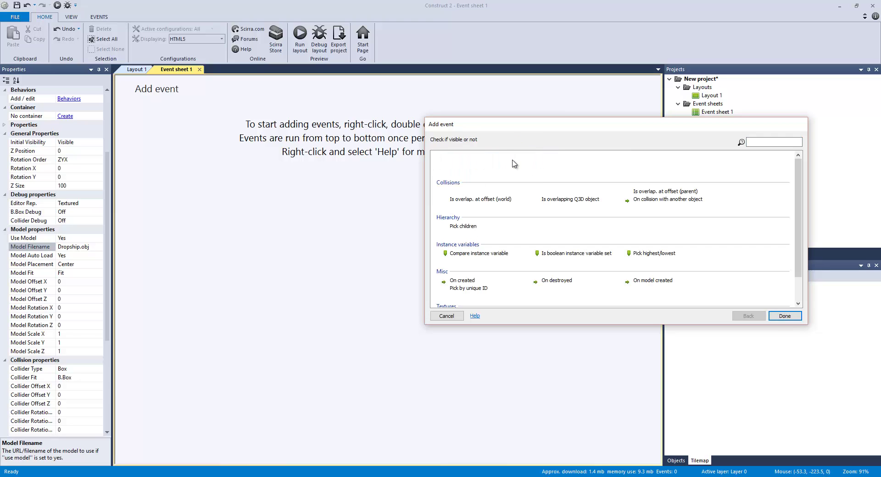
{"action": "scroll", "coordinate": [543, 252], "scroll_direction": "down", "scroll_amount": 1}
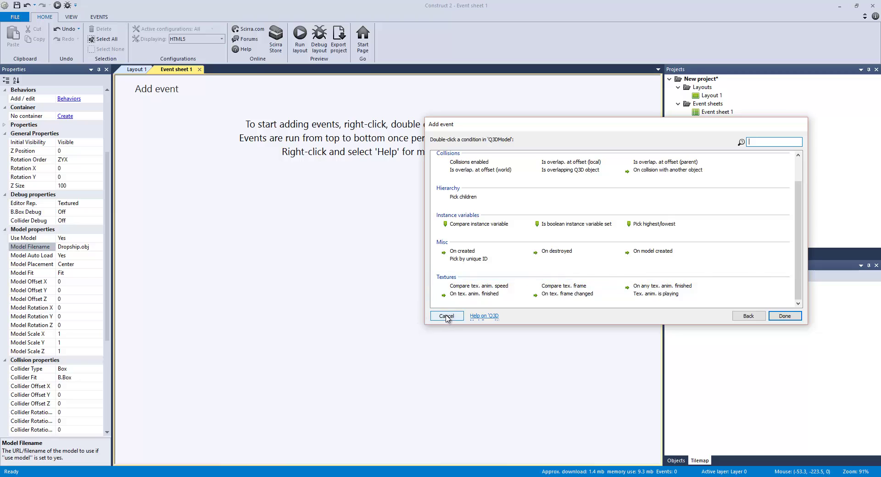
{"action": "double_click", "coordinate": [465, 252]}
- Give it a Q3DModel Set texture anim. action with Animation "1", then return to the layout
{"action": "left_click", "coordinate": [291, 93]}
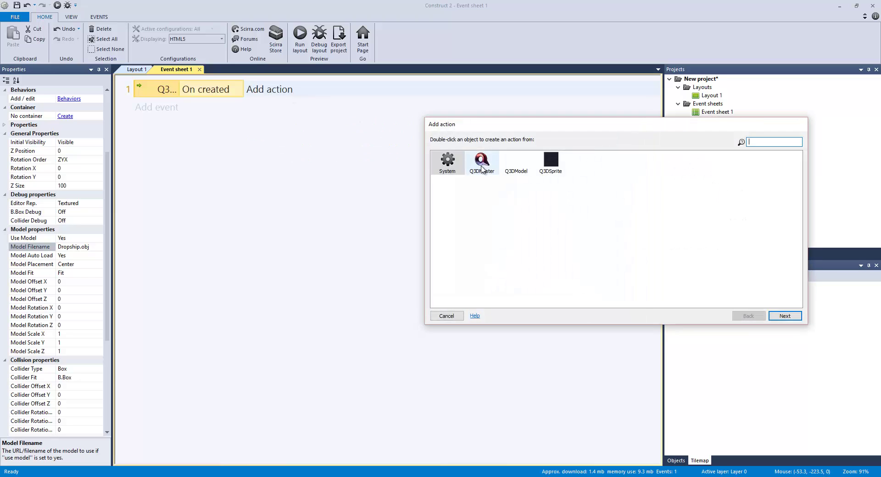
{"action": "double_click", "coordinate": [516, 164]}
{"action": "scroll", "coordinate": [633, 271], "scroll_direction": "down", "scroll_amount": 1}
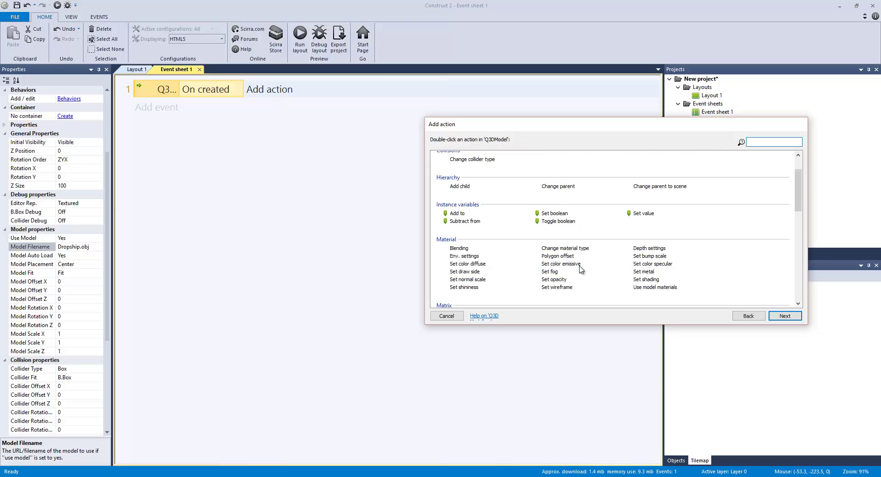
{"action": "type", "text": "text"}
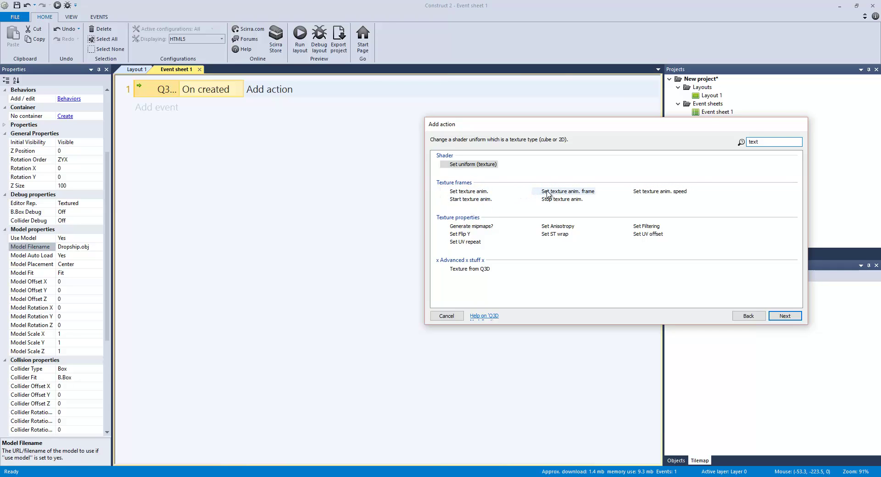
{"action": "double_click", "coordinate": [472, 196]}
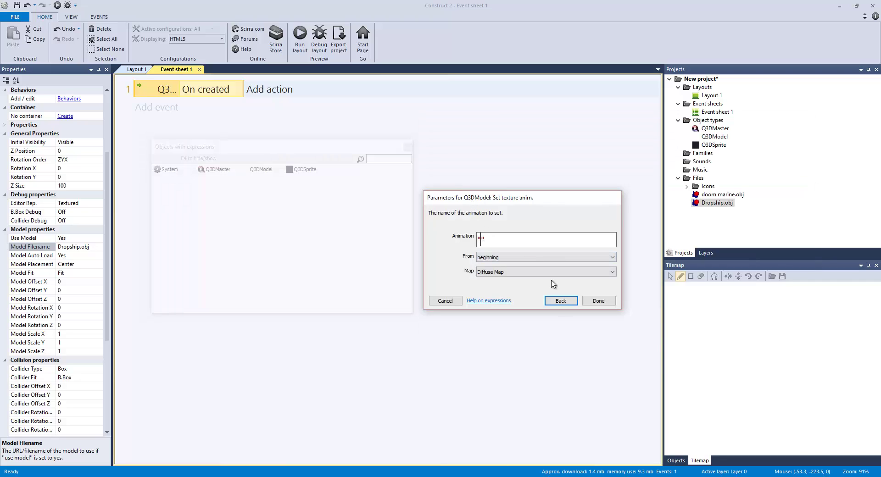
{"action": "type", "text": "1"}
{"action": "left_click", "coordinate": [598, 301]}
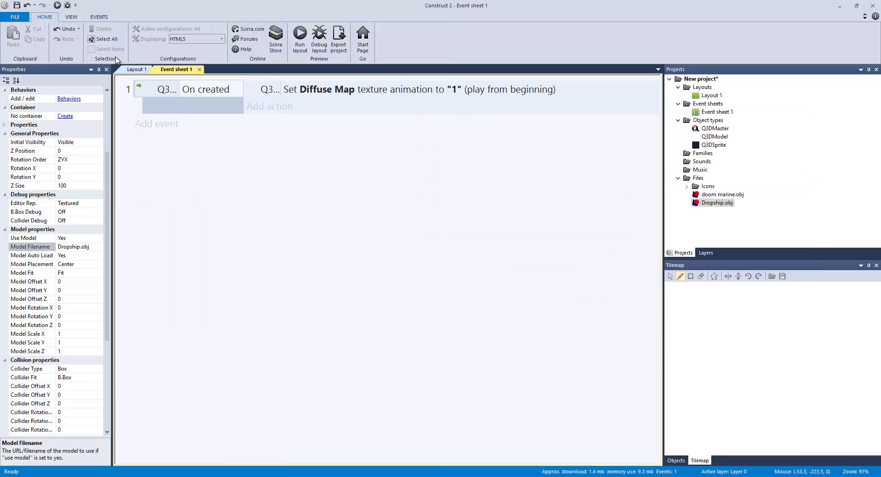
{"action": "left_click", "coordinate": [134, 69]}
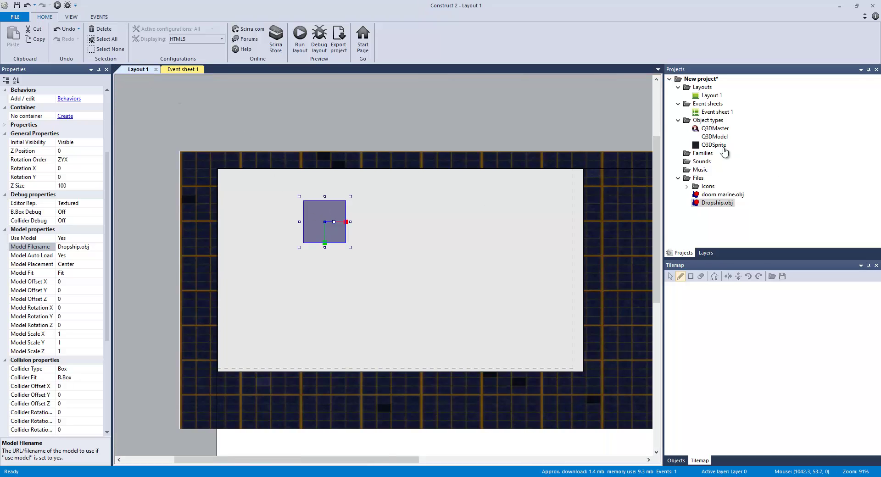
- Open the Q3DModel's image editor and try renaming the Default animation, leaving it unchanged
{"action": "double_click", "coordinate": [324, 205]}
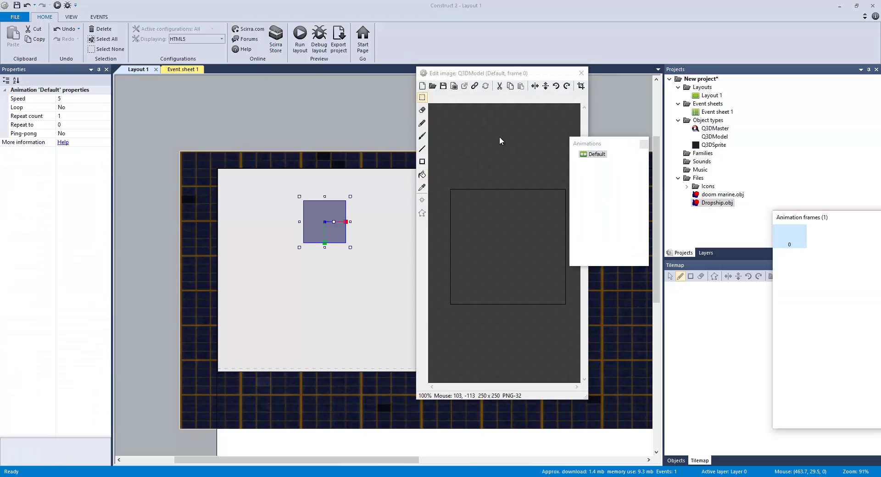
{"action": "right_click", "coordinate": [589, 154]}
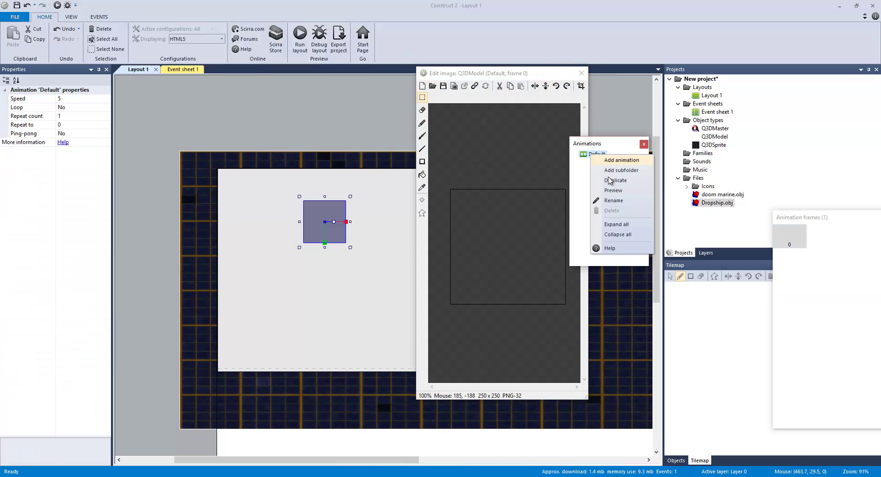
{"action": "left_click", "coordinate": [615, 201]}
{"action": "key", "text": "BackSpace"}
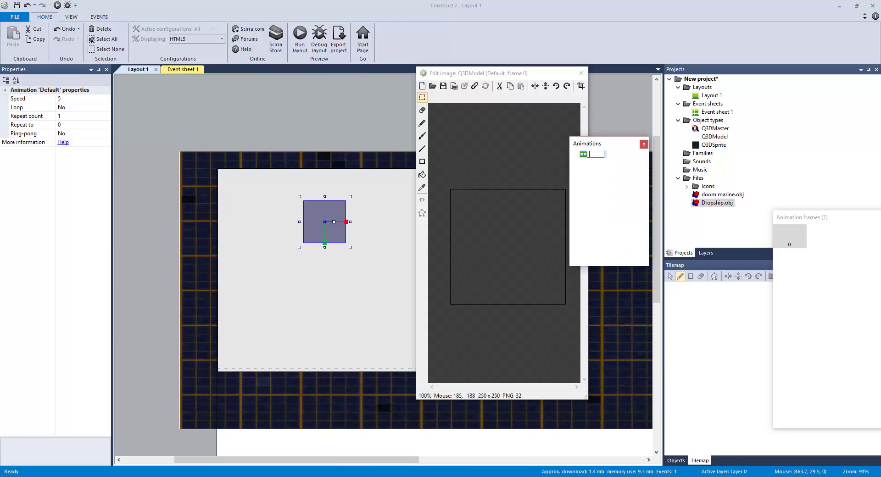
{"action": "key", "text": "Escape"}
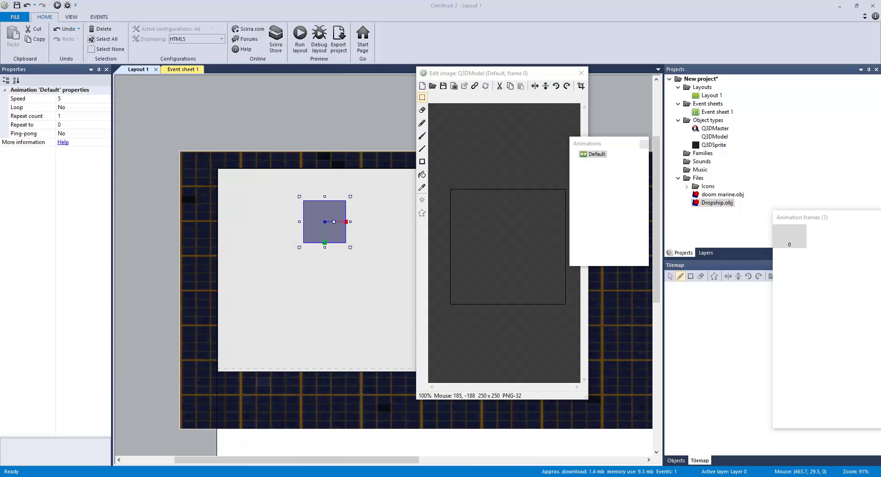
{"action": "left_click", "coordinate": [582, 69]}
- Select the Q3DModel and keep its Light Map UVs property on Primary
{"action": "left_click", "coordinate": [349, 210]}
{"action": "left_click", "coordinate": [311, 214]}
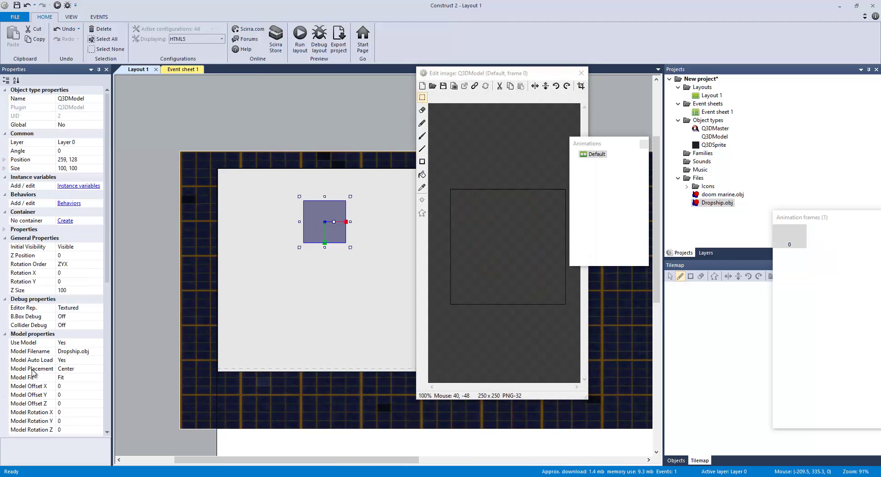
{"action": "scroll", "coordinate": [41, 370], "scroll_direction": "down", "scroll_amount": 8}
{"action": "scroll", "coordinate": [42, 370], "scroll_direction": "down", "scroll_amount": 3}
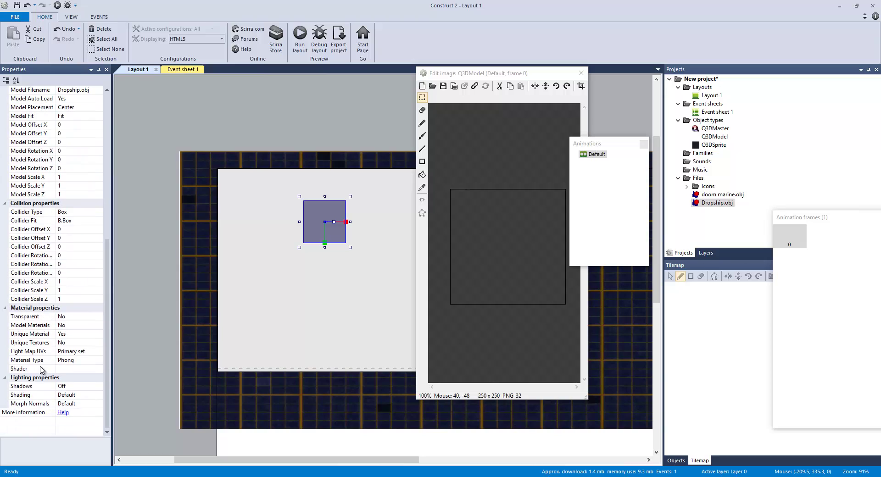
{"action": "left_click", "coordinate": [84, 351]}
{"action": "left_click", "coordinate": [98, 352]}
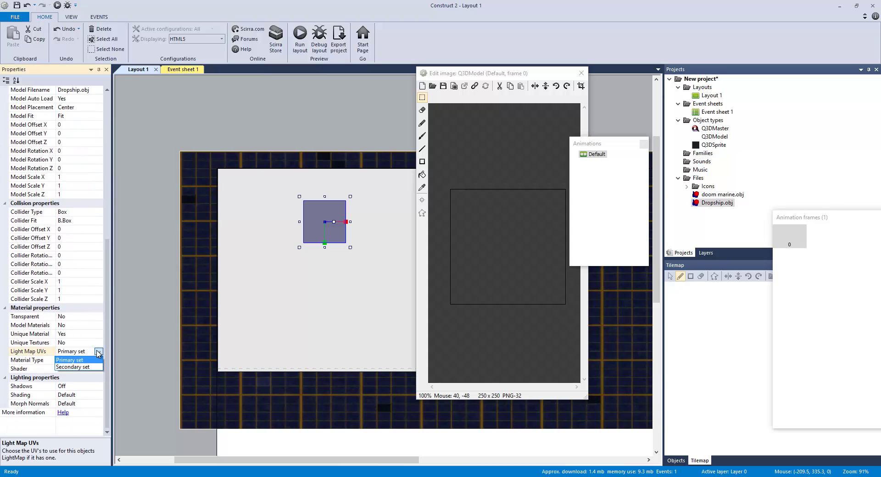
{"action": "left_click", "coordinate": [99, 352]}
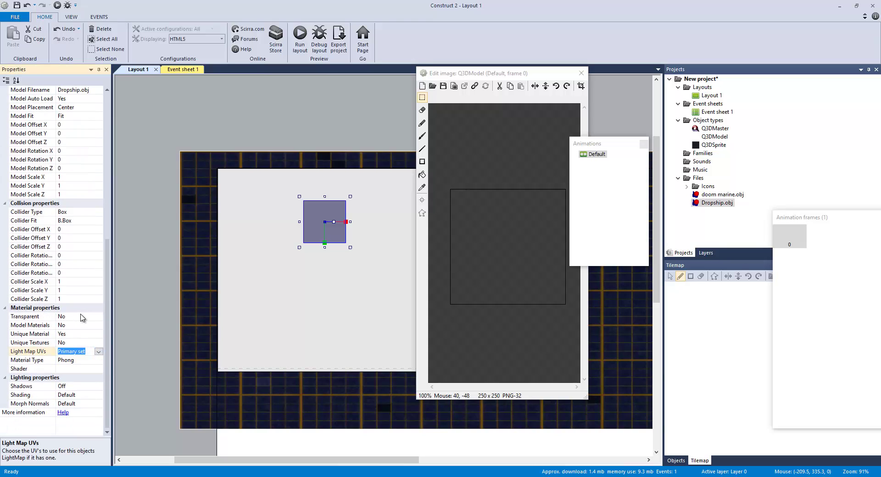
- Rename the Default animation to DiffuseMap, correcting the misspelled DefuseMap
{"action": "right_click", "coordinate": [592, 155]}
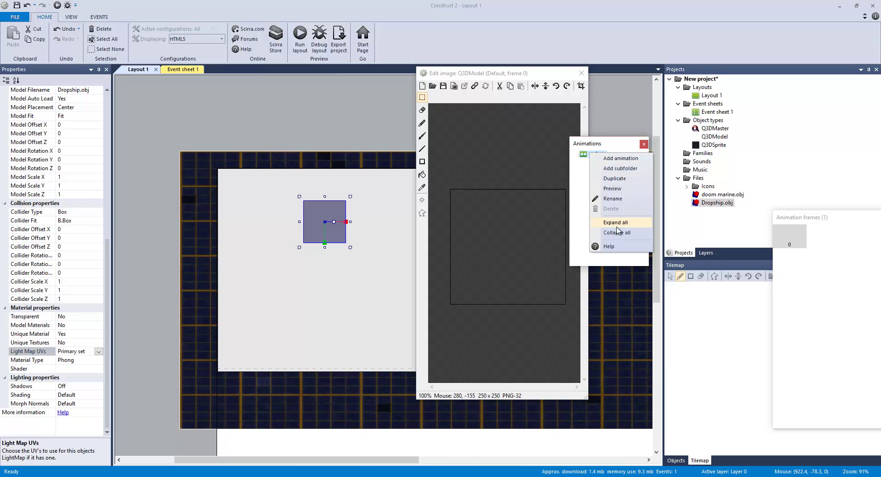
{"action": "left_click", "coordinate": [624, 199]}
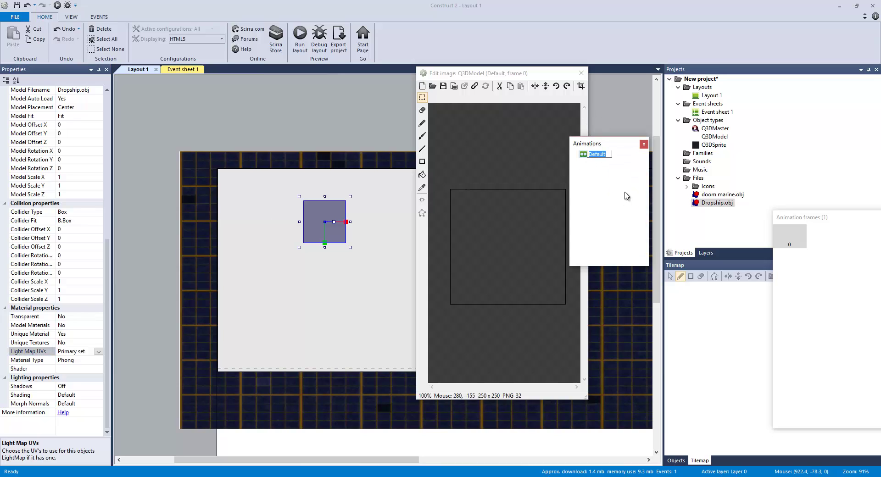
{"action": "type", "text": "De"}
{"action": "key", "text": "Return"}
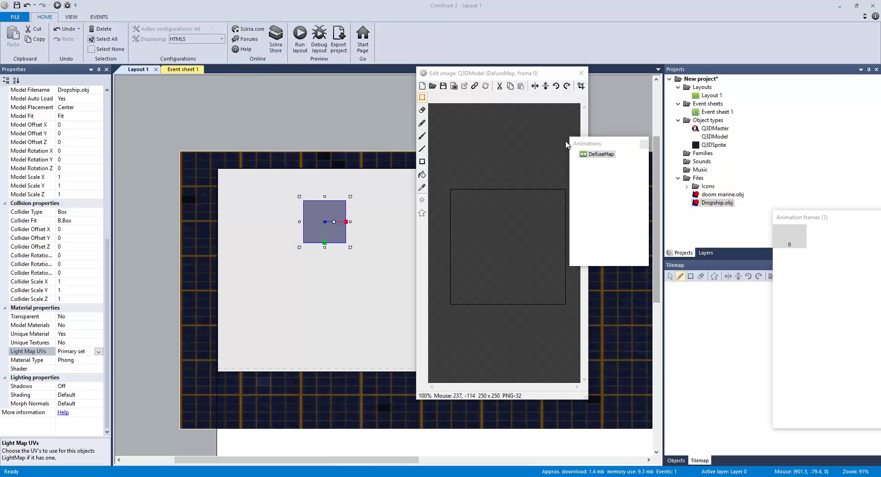
{"action": "left_click", "coordinate": [602, 154]}
{"action": "right_click", "coordinate": [608, 156]}
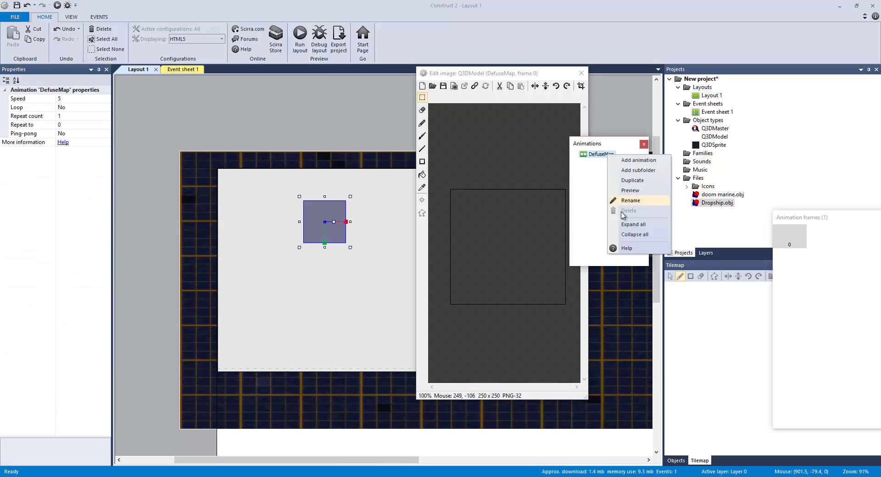
{"action": "left_click", "coordinate": [642, 201]}
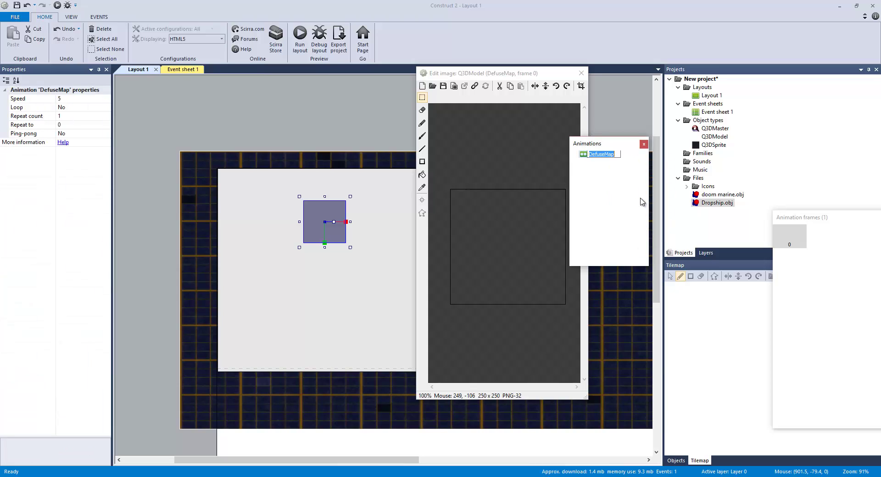
{"action": "type", "text": "DiffuseMap"}
{"action": "left_click", "coordinate": [612, 189]}
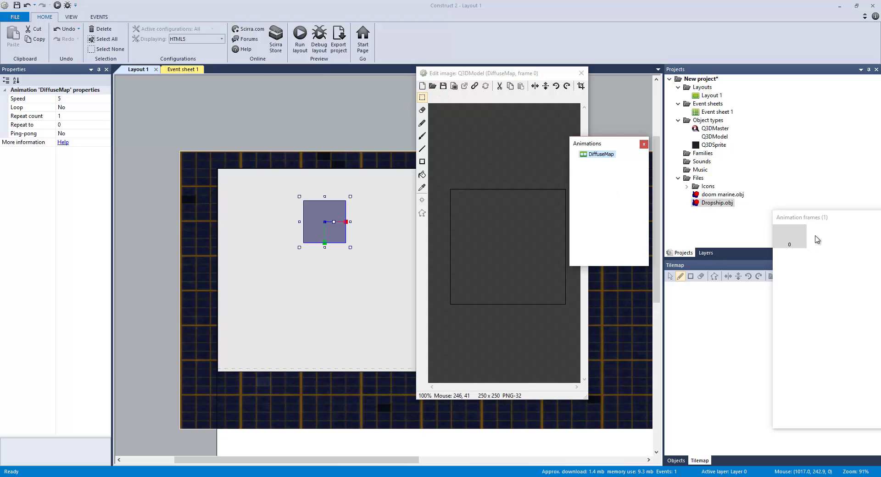
- Load the 1024×1024 dropship texture into DiffuseMap frame 0 and close the image editor
{"action": "left_click_drag", "start_coordinate": [820, 220], "coordinate": [234, 289]}
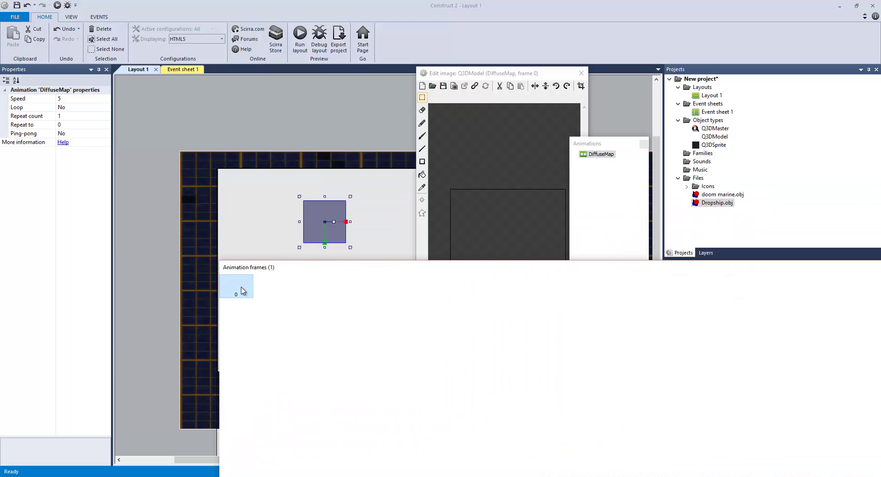
{"action": "left_click", "coordinate": [235, 290]}
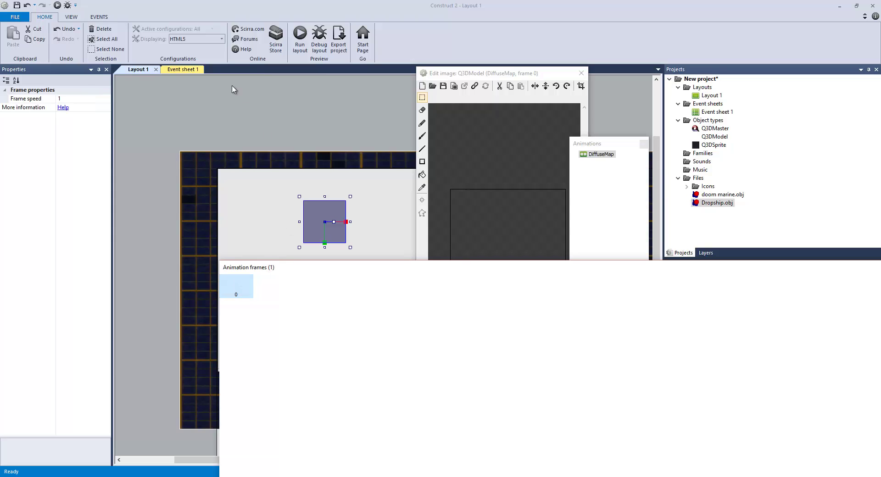
{"action": "left_click", "coordinate": [191, 72]}
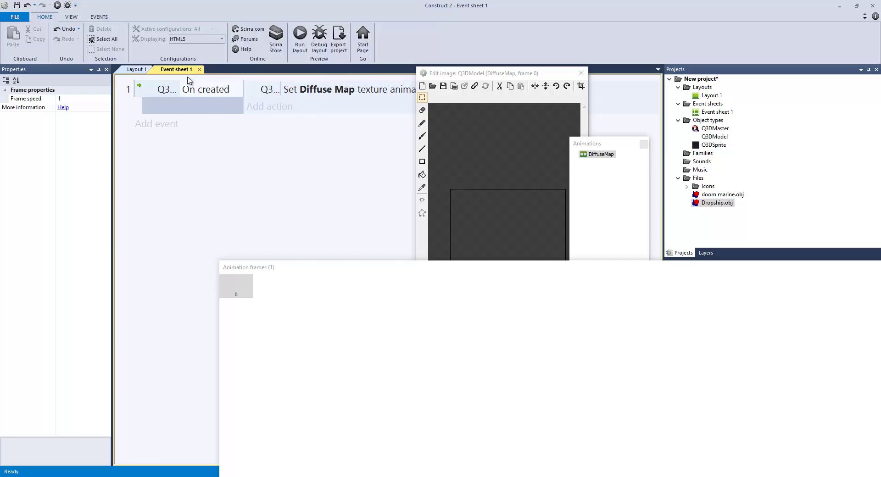
{"action": "left_click", "coordinate": [135, 70]}
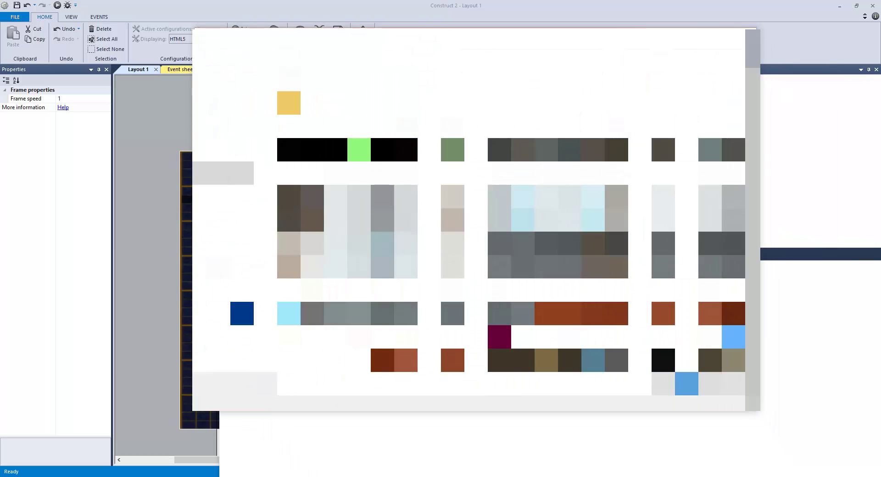
{"action": "left_click", "coordinate": [223, 196]}
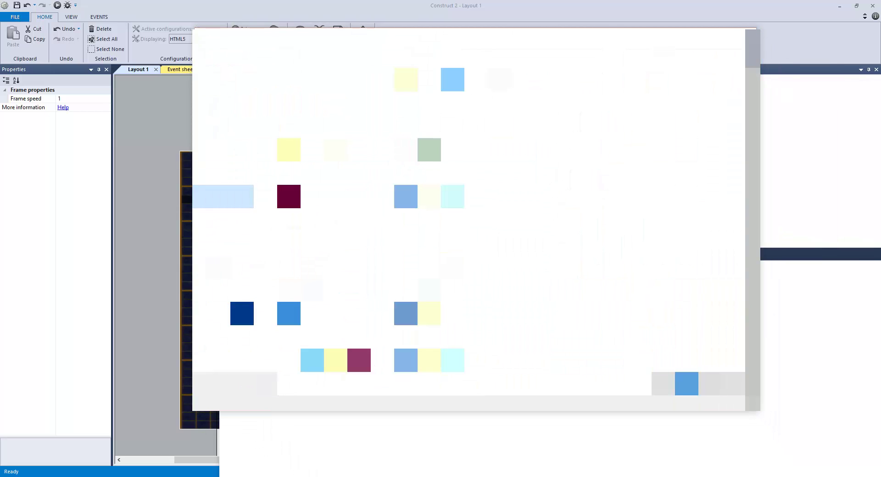
{"action": "double_click", "coordinate": [589, 81]}
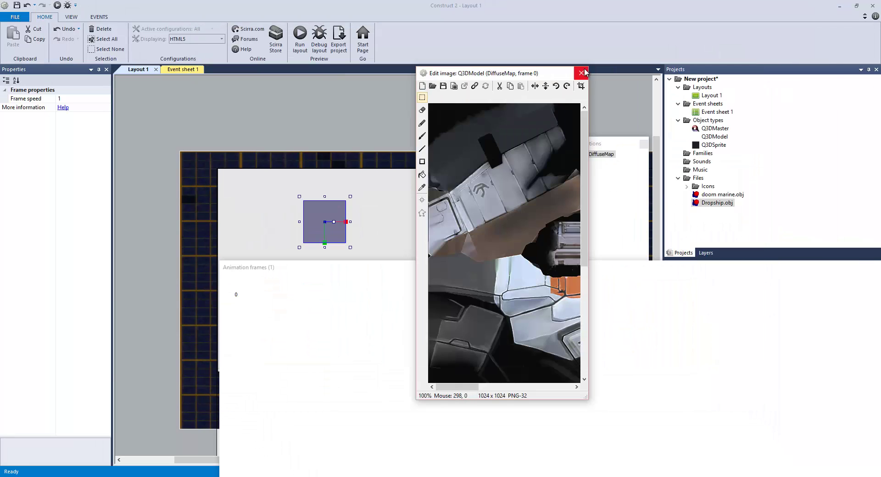
{"action": "left_click", "coordinate": [582, 74]}
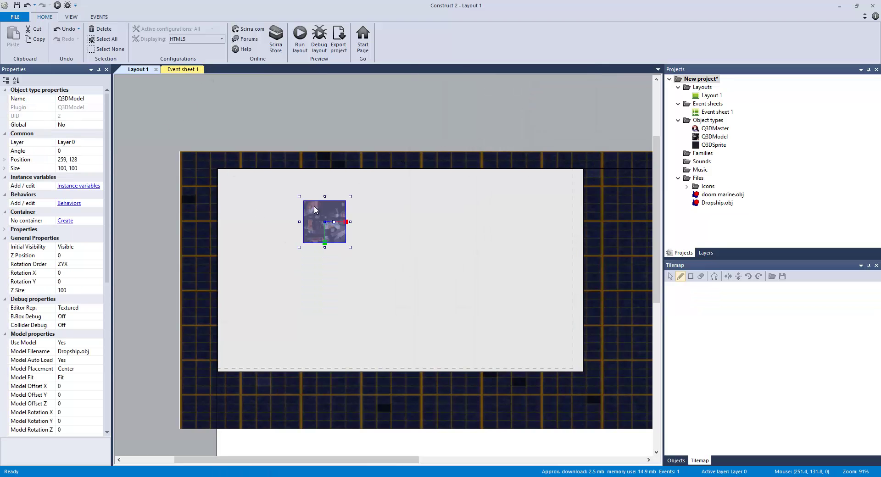
- Change the On created Set texture anim action's Diffuse Map animation from "1" to "0"
{"action": "left_click", "coordinate": [194, 70]}
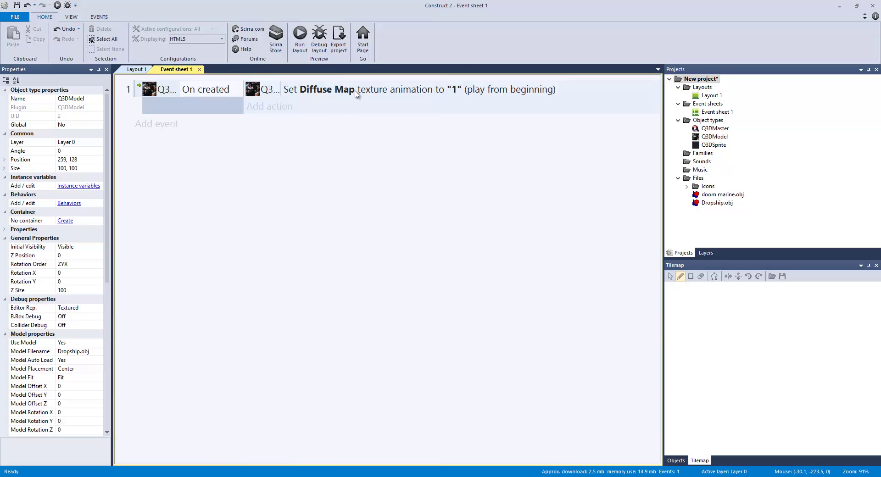
{"action": "double_click", "coordinate": [373, 96]}
{"action": "left_click", "coordinate": [561, 301]}
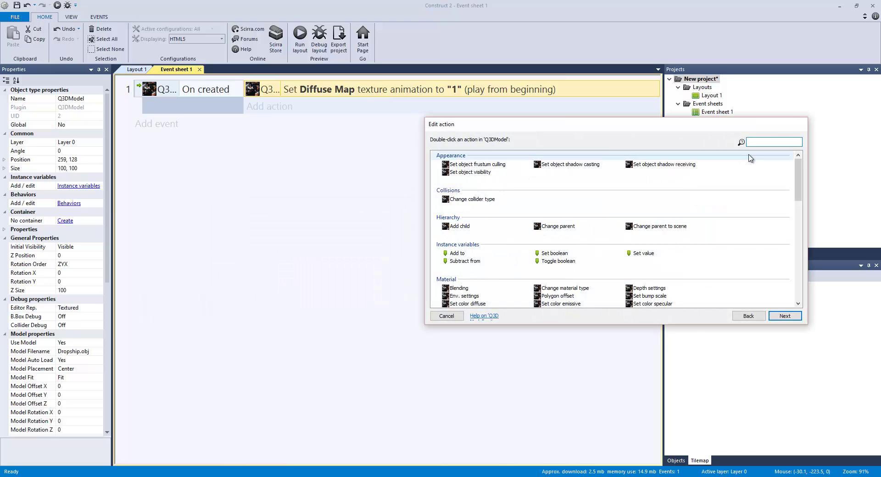
{"action": "left_click", "coordinate": [447, 316]}
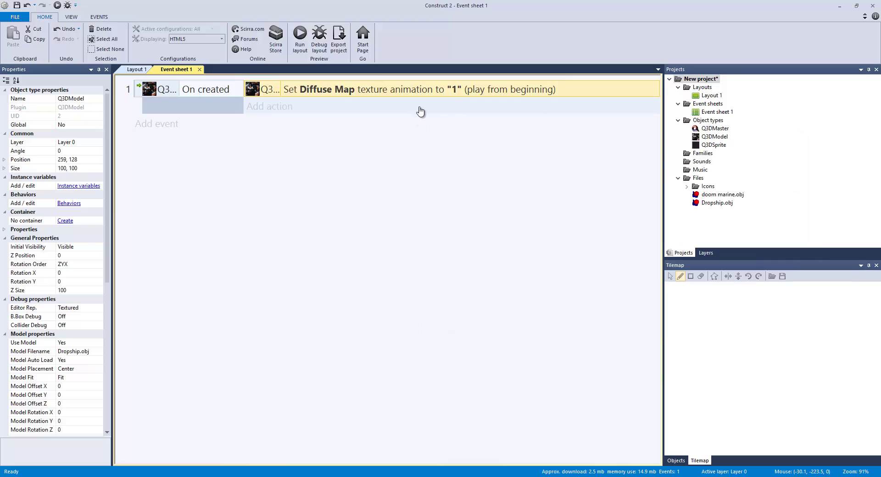
{"action": "double_click", "coordinate": [461, 91]}
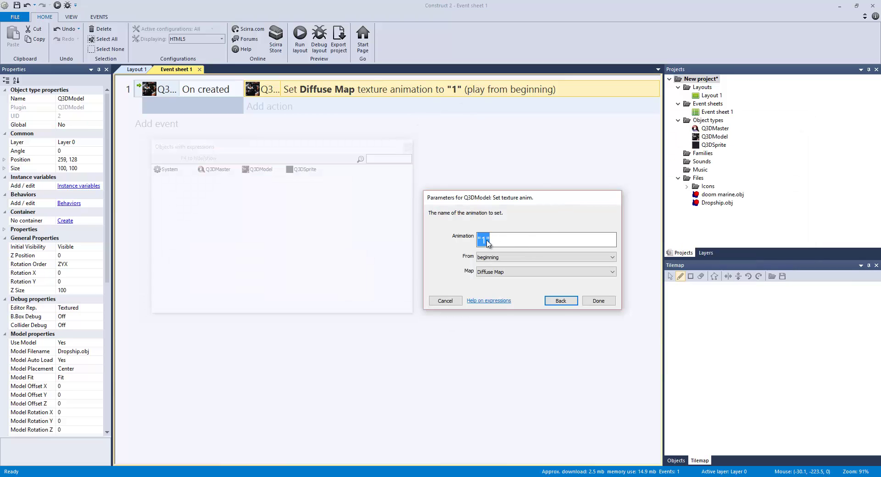
{"action": "left_click", "coordinate": [487, 243]}
{"action": "key", "text": "BackSpace"}
{"action": "left_click", "coordinate": [599, 301]}
- Preview the current layout full screen, then close the preview
{"action": "left_click", "coordinate": [300, 38]}
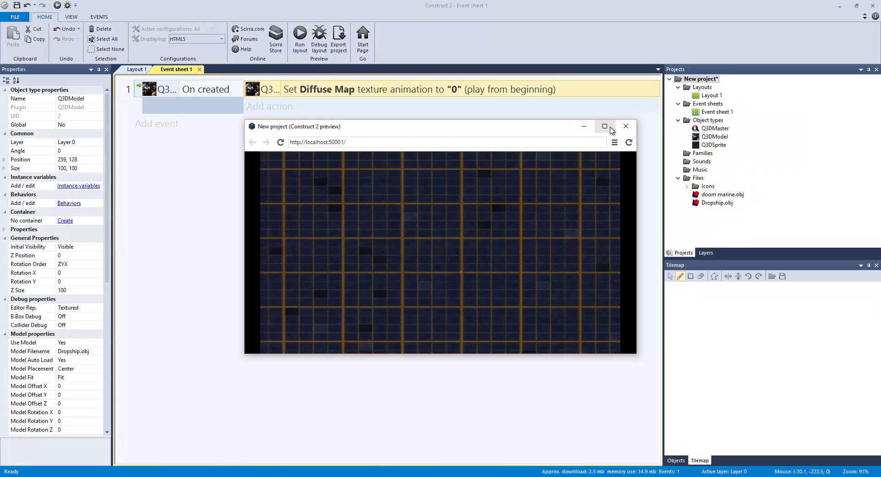
{"action": "left_click", "coordinate": [605, 126]}
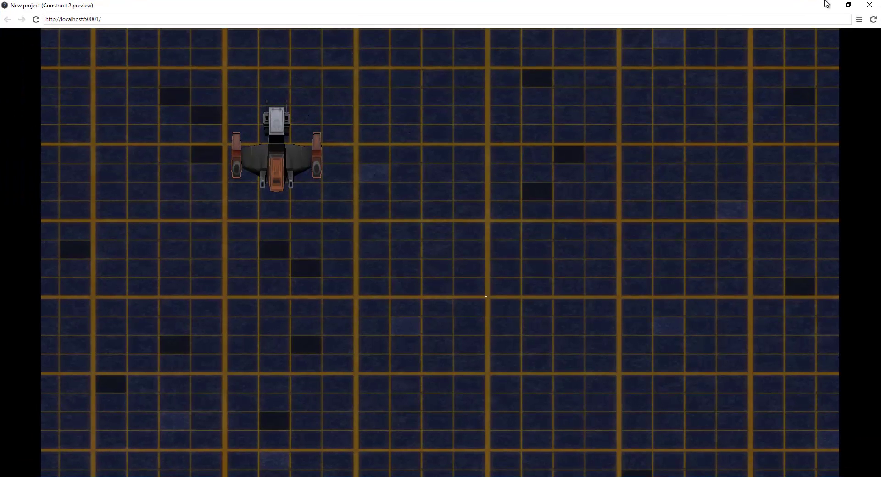
{"action": "left_click", "coordinate": [871, 6]}
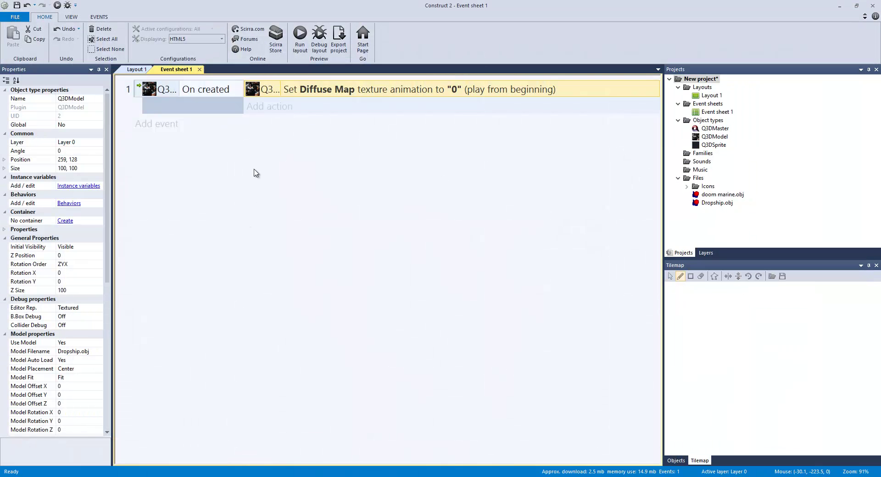
- Set the Dropship's Model Rotation X to 45, preview it, and return to Layout 1
{"action": "left_click", "coordinate": [87, 350]}
{"action": "scroll", "coordinate": [83, 352], "scroll_direction": "down", "scroll_amount": 4}
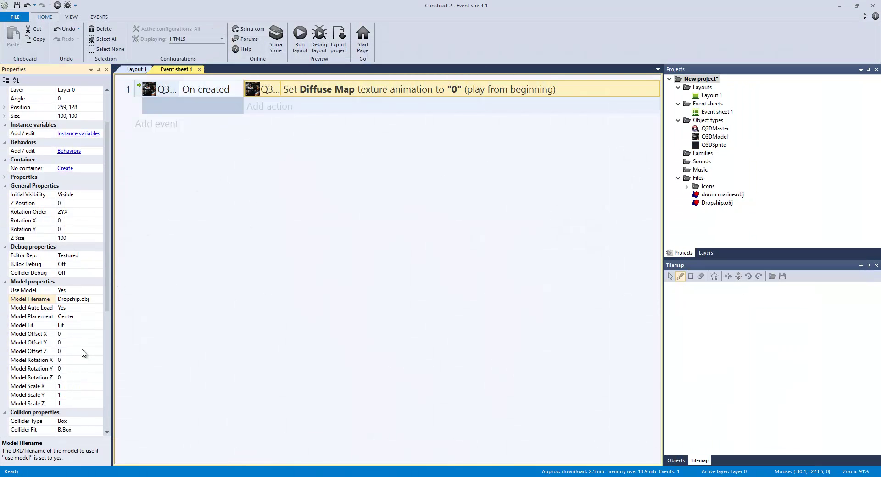
{"action": "left_click", "coordinate": [65, 318]}
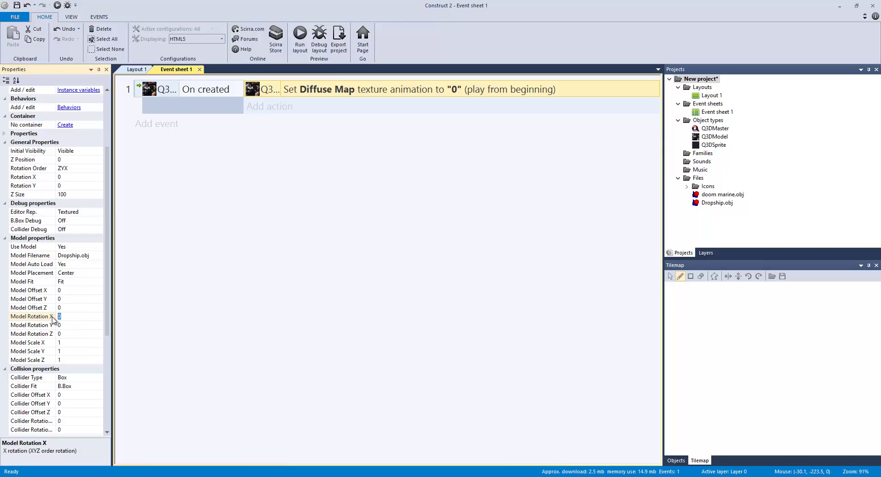
{"action": "type", "text": "45"}
{"action": "left_click", "coordinate": [300, 37]}
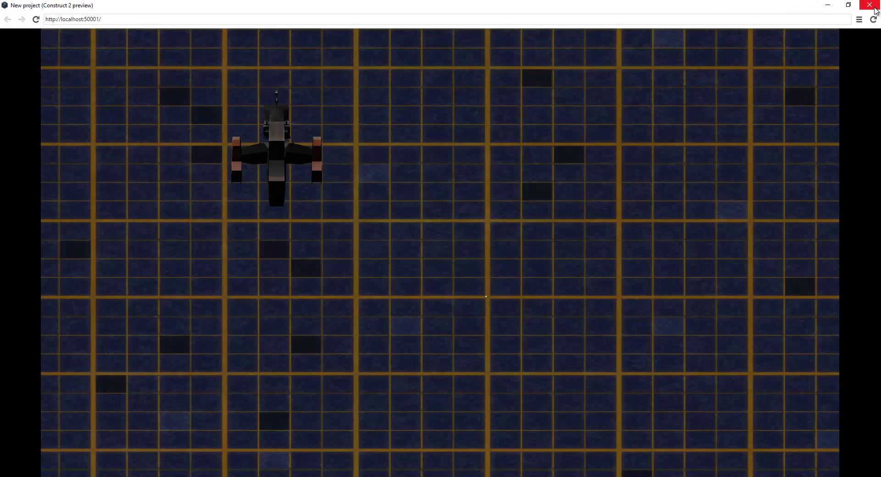
{"action": "left_click", "coordinate": [870, 5]}
{"action": "left_click", "coordinate": [137, 70]}
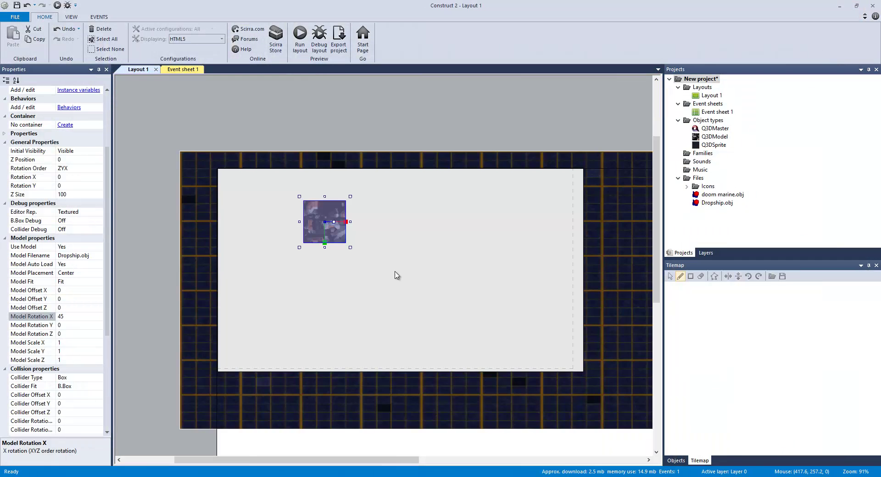
- Insert a Q3D Light object below the Dropship model and preview it full screen
{"action": "double_click", "coordinate": [422, 258]}
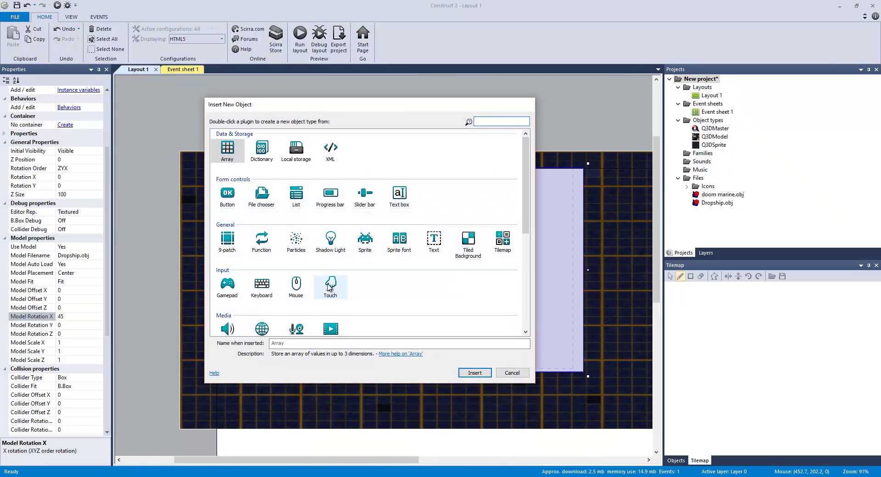
{"action": "scroll", "coordinate": [326, 286], "scroll_direction": "down", "scroll_amount": 5}
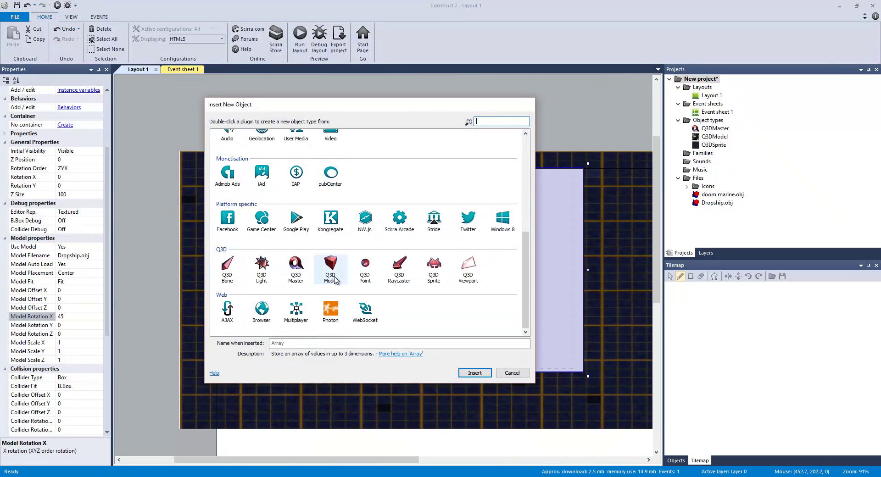
{"action": "double_click", "coordinate": [266, 274]}
{"action": "left_click", "coordinate": [315, 294]}
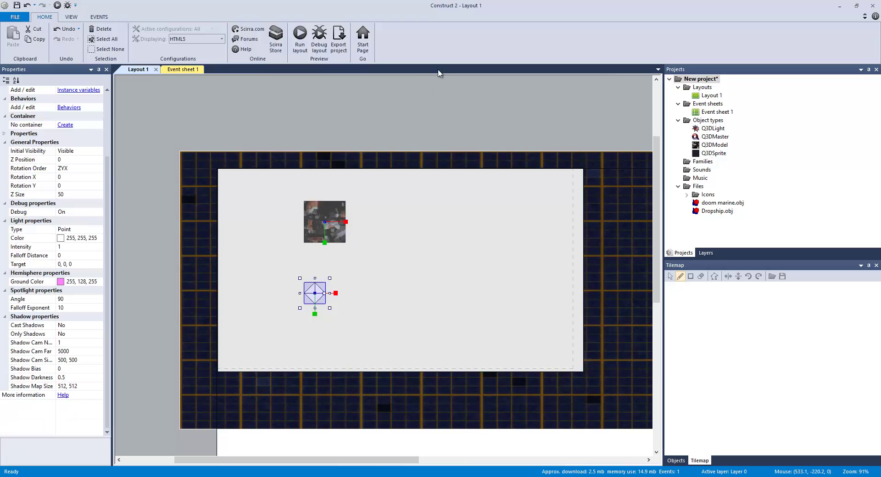
{"action": "left_click", "coordinate": [300, 37]}
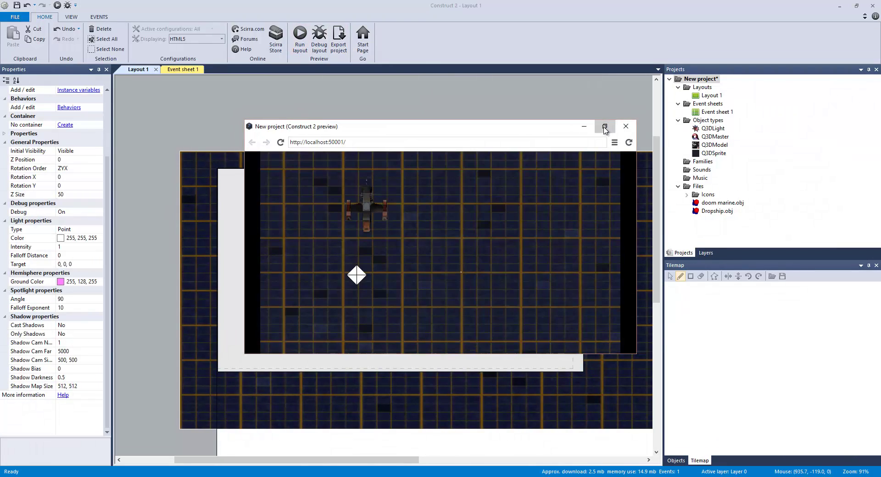
{"action": "left_click", "coordinate": [605, 127]}
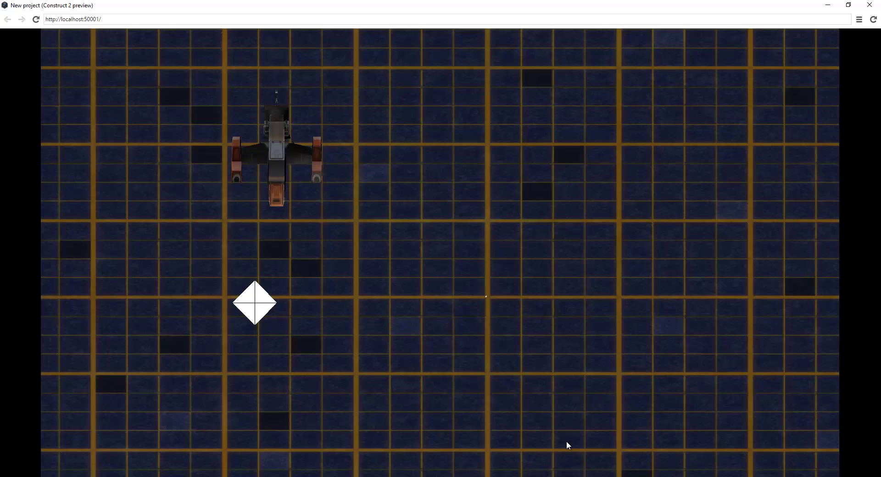
{"action": "left_click", "coordinate": [870, 5]}
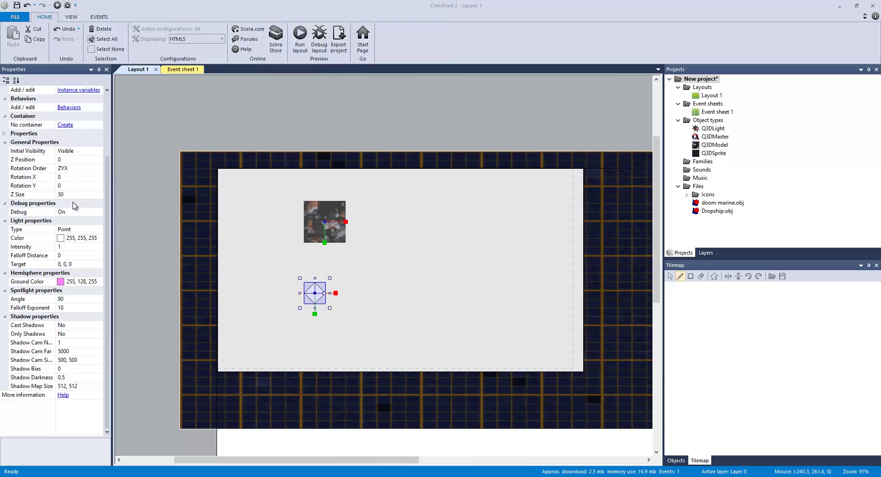
- Select the Dropship model and clear its Model Rotation X value of 45
{"action": "scroll", "coordinate": [72, 205], "scroll_direction": "up", "scroll_amount": 3}
{"action": "scroll", "coordinate": [79, 296], "scroll_direction": "down", "scroll_amount": 3}
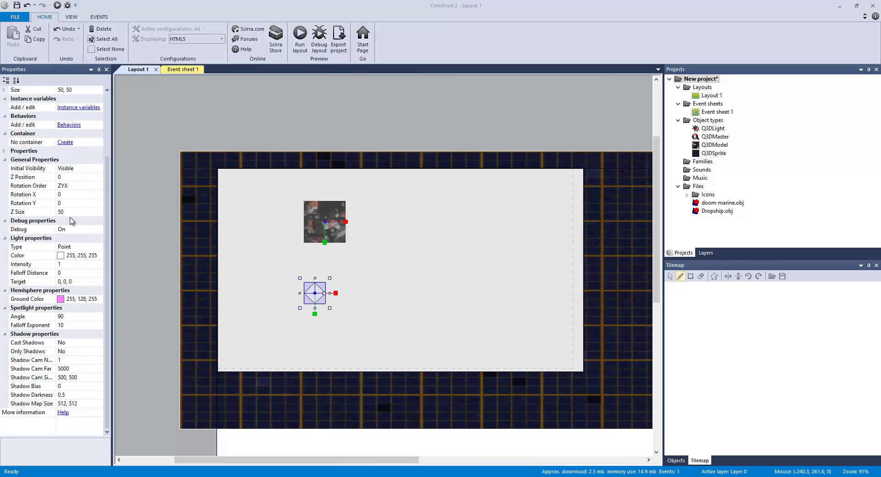
{"action": "scroll", "coordinate": [72, 221], "scroll_direction": "up", "scroll_amount": 1}
{"action": "scroll", "coordinate": [72, 221], "scroll_direction": "up", "scroll_amount": 3}
{"action": "left_click", "coordinate": [314, 209]}
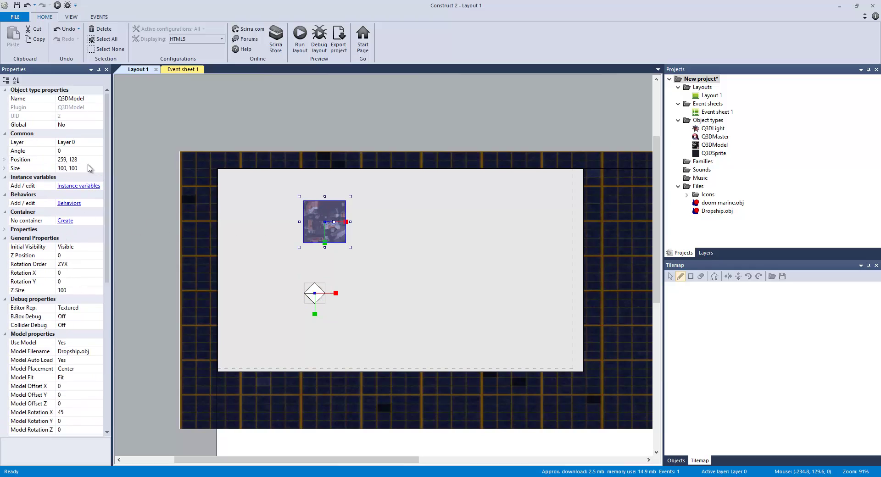
{"action": "scroll", "coordinate": [83, 203], "scroll_direction": "down", "scroll_amount": 2}
{"action": "scroll", "coordinate": [82, 275], "scroll_direction": "down", "scroll_amount": 2}
{"action": "left_click", "coordinate": [79, 325]}
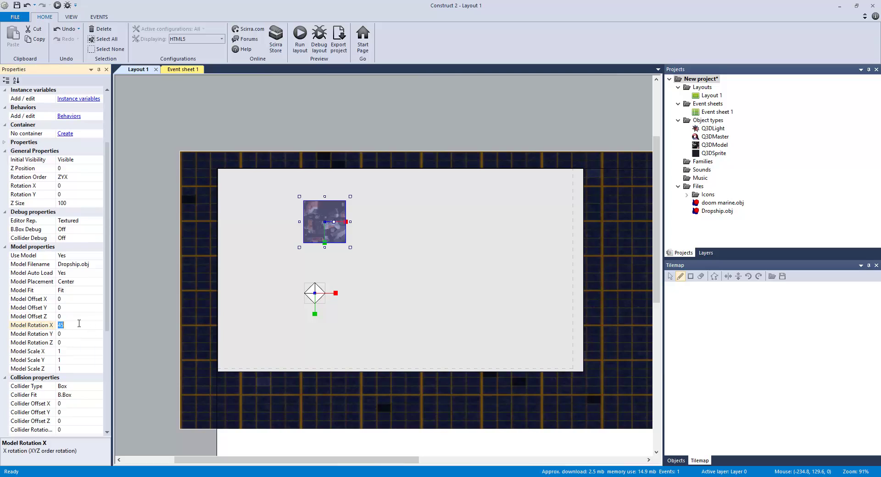
{"action": "key", "text": "BackSpace"}
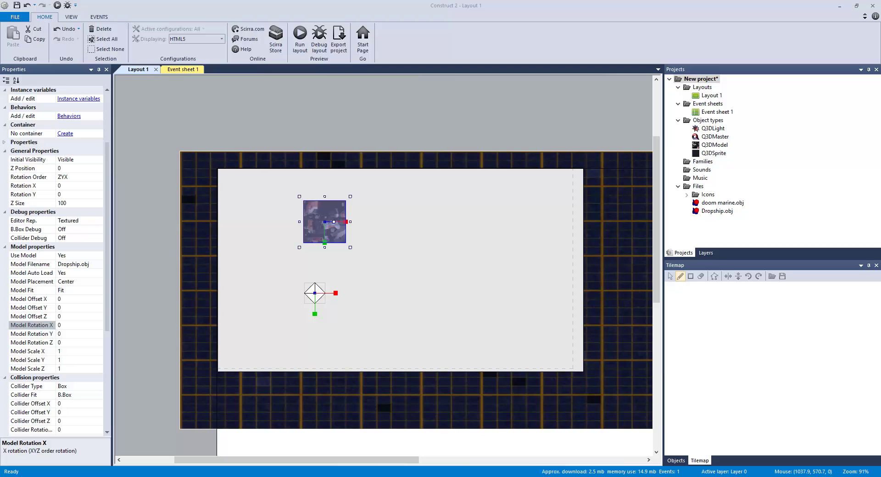
- Enter 270 for Model Rotation X and preview the upright ship full screen
{"action": "left_click", "coordinate": [65, 325]}
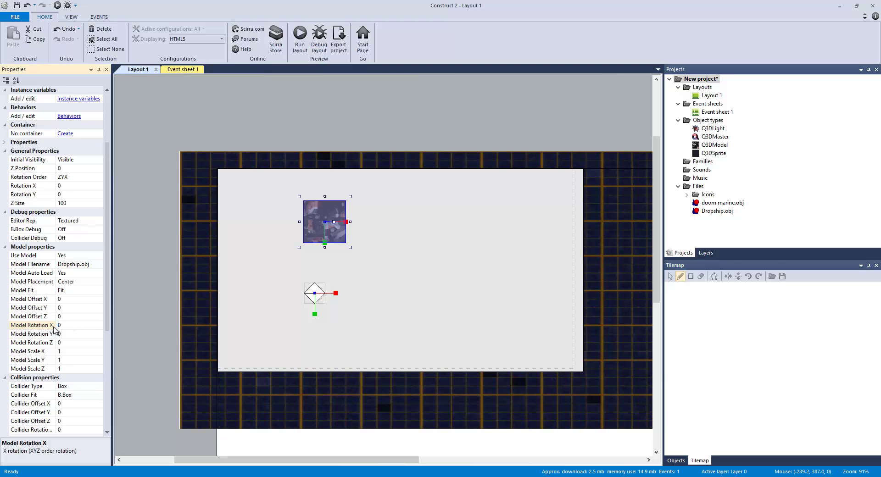
{"action": "type", "text": "2700"}
{"action": "left_click", "coordinate": [103, 319]}
{"action": "left_click", "coordinate": [79, 325]}
{"action": "left_click", "coordinate": [99, 308]}
{"action": "left_click", "coordinate": [300, 36]}
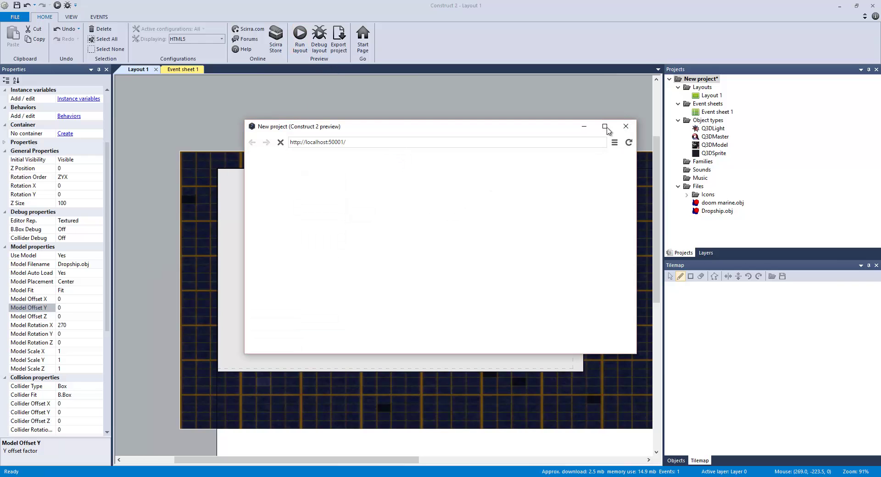
{"action": "left_click", "coordinate": [606, 127]}
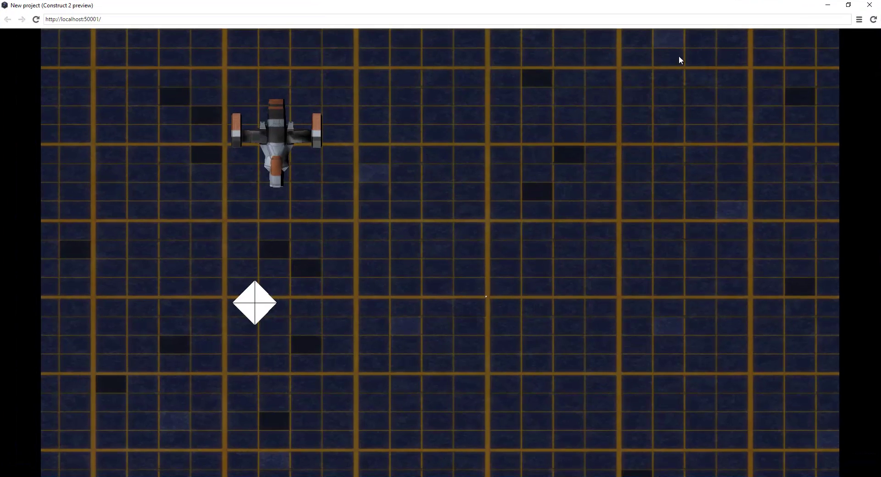
- Add the Drag & Drop behavior to the Q3DLight object
{"action": "left_click", "coordinate": [870, 6]}
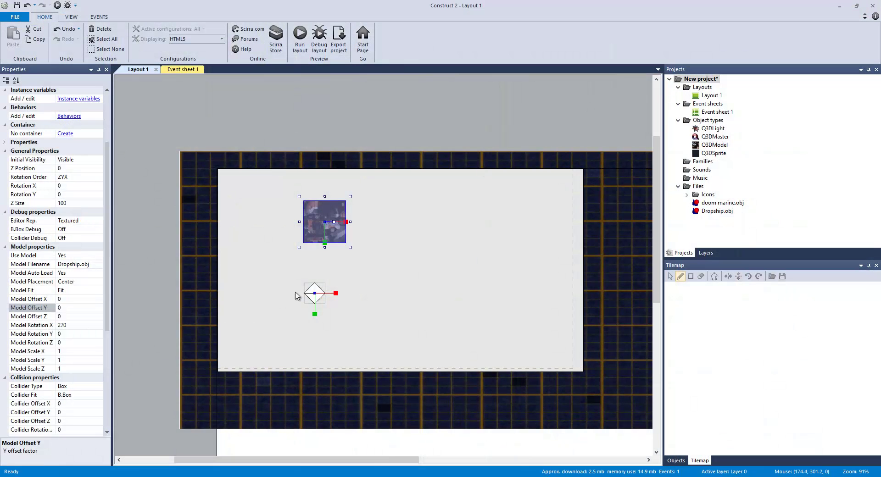
{"action": "left_click", "coordinate": [304, 295]}
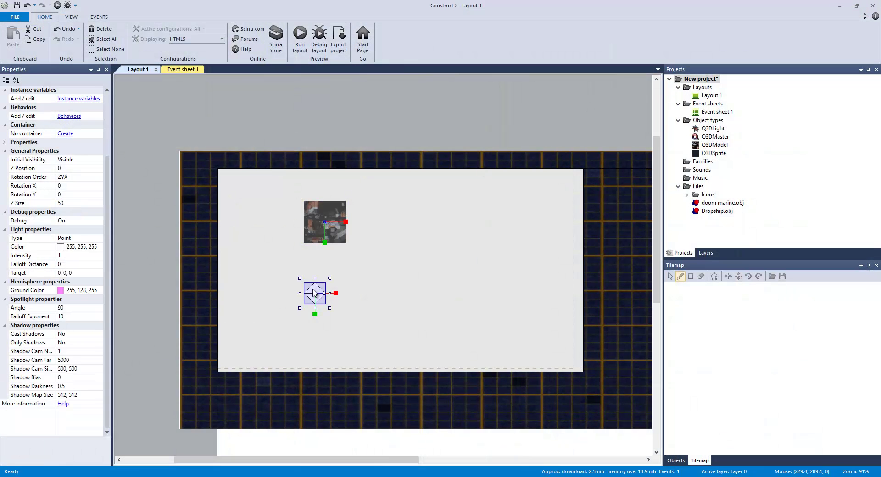
{"action": "left_click", "coordinate": [69, 116]}
{"action": "left_click", "coordinate": [349, 155]}
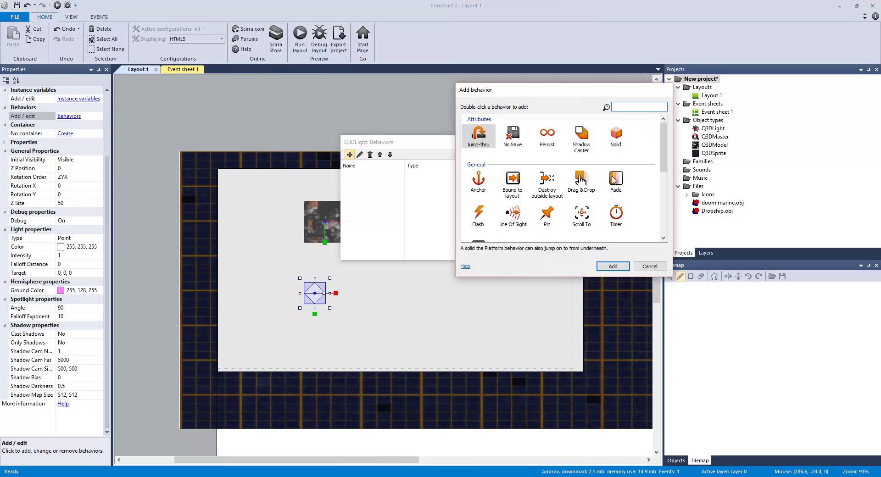
{"action": "scroll", "coordinate": [585, 194], "scroll_direction": "down", "scroll_amount": 3}
{"action": "double_click", "coordinate": [581, 177]}
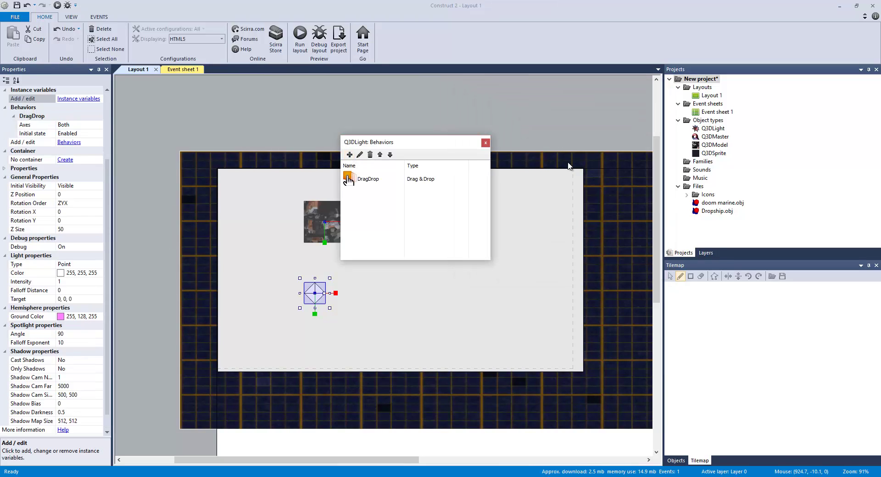
{"action": "left_click", "coordinate": [488, 146]}
- Preview the layout and drag the light around the dropship to relight it
{"action": "left_click", "coordinate": [300, 36]}
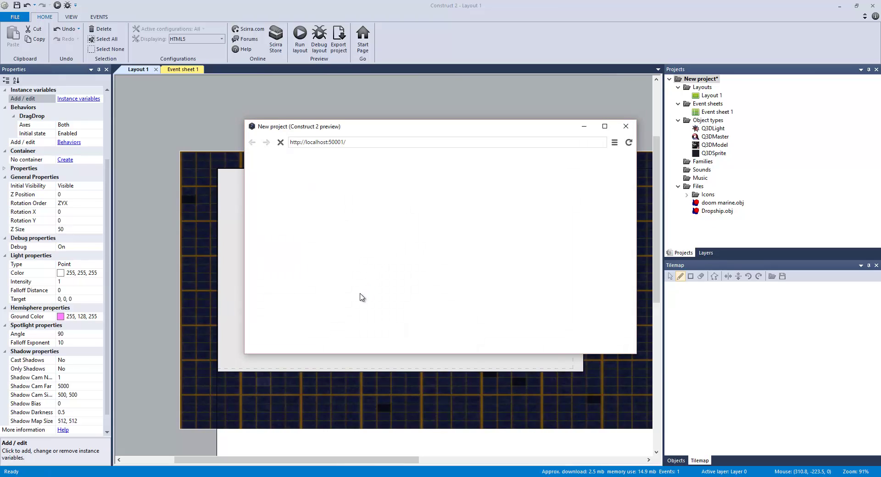
{"action": "left_click_drag", "start_coordinate": [361, 282], "coordinate": [455, 228]}
{"action": "left_click", "coordinate": [605, 127]}
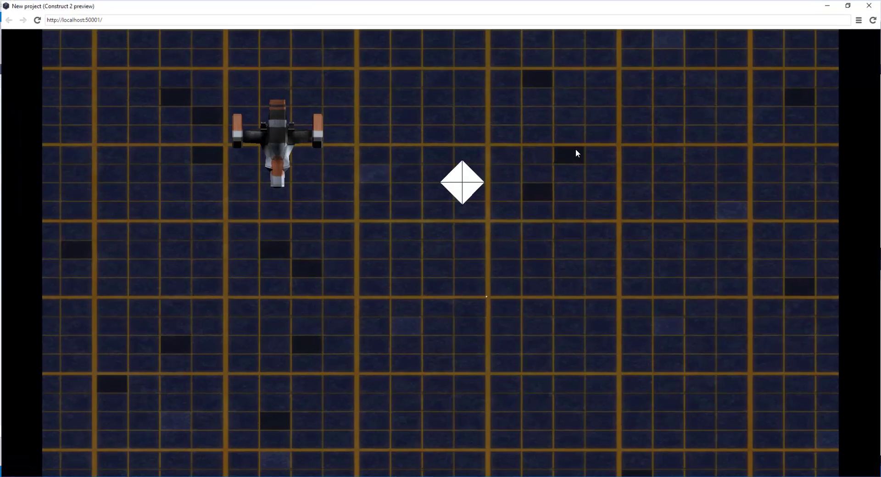
{"action": "left_click_drag", "start_coordinate": [468, 184], "coordinate": [677, 254]}
{"action": "left_click", "coordinate": [874, 6]}
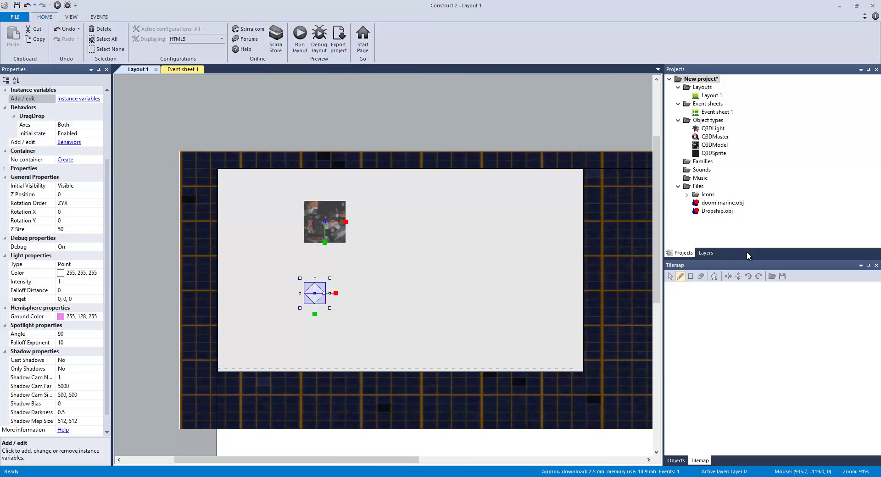